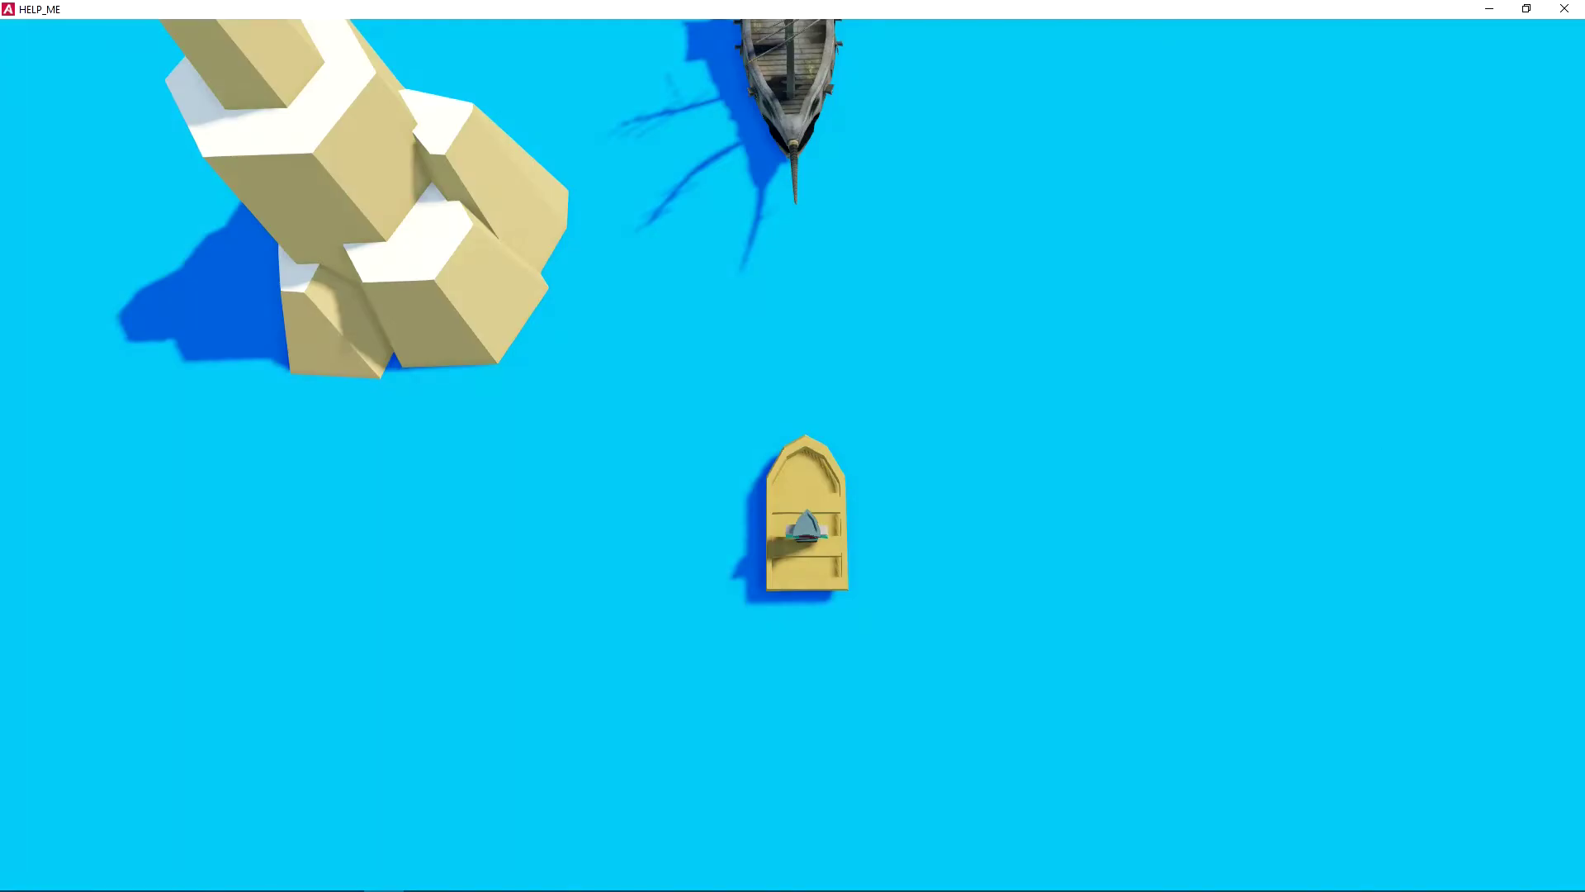
Step: Turn the boat clockwise around the islands with the D key
key(d)
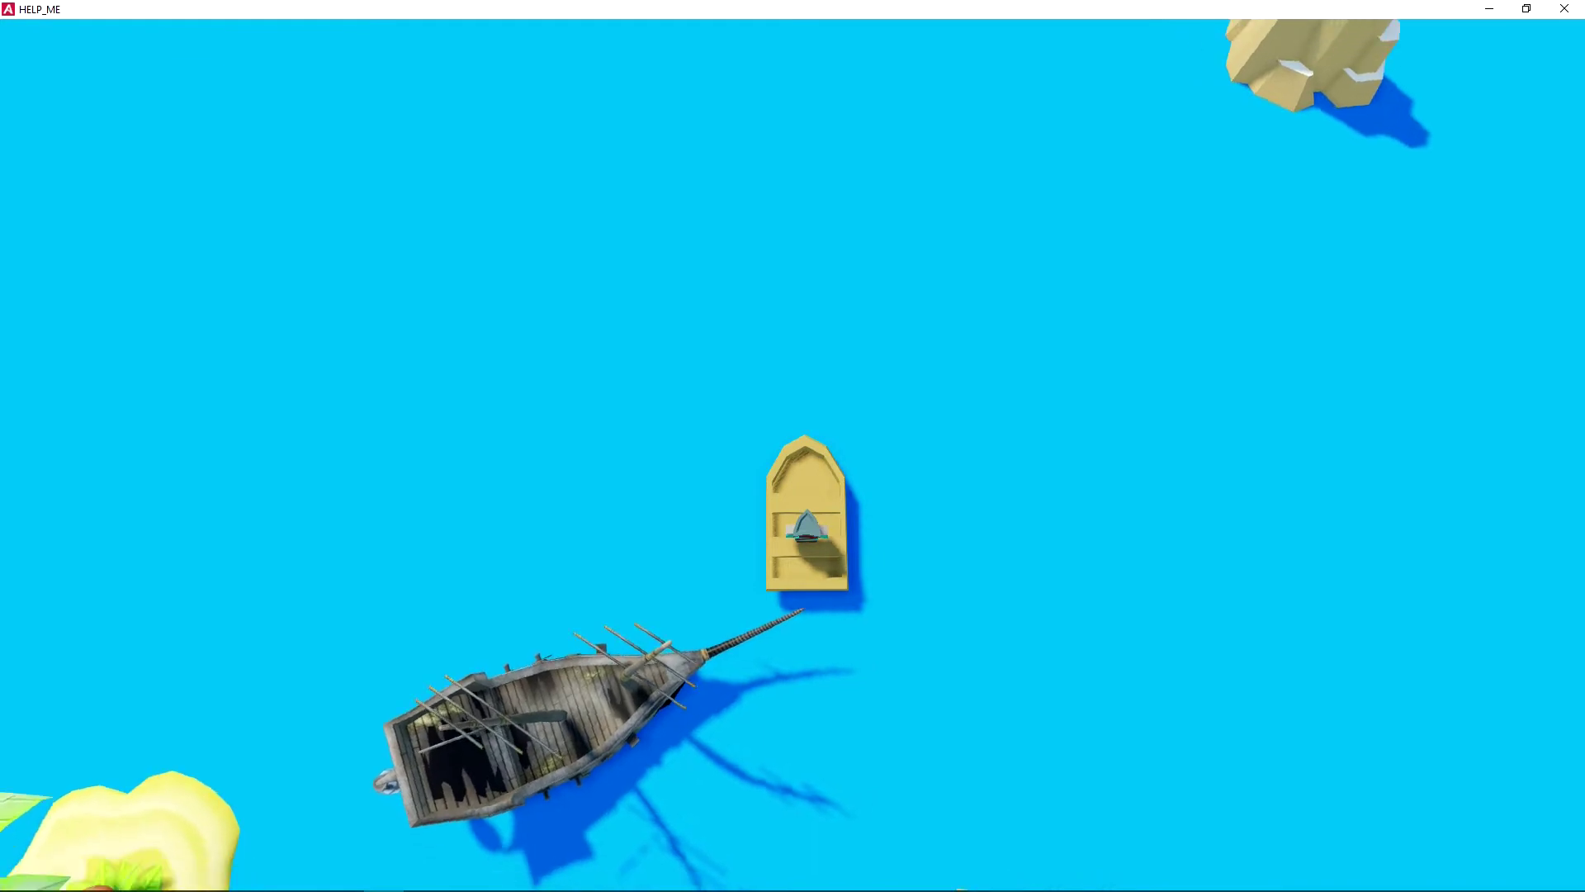
key(d)
key(d)
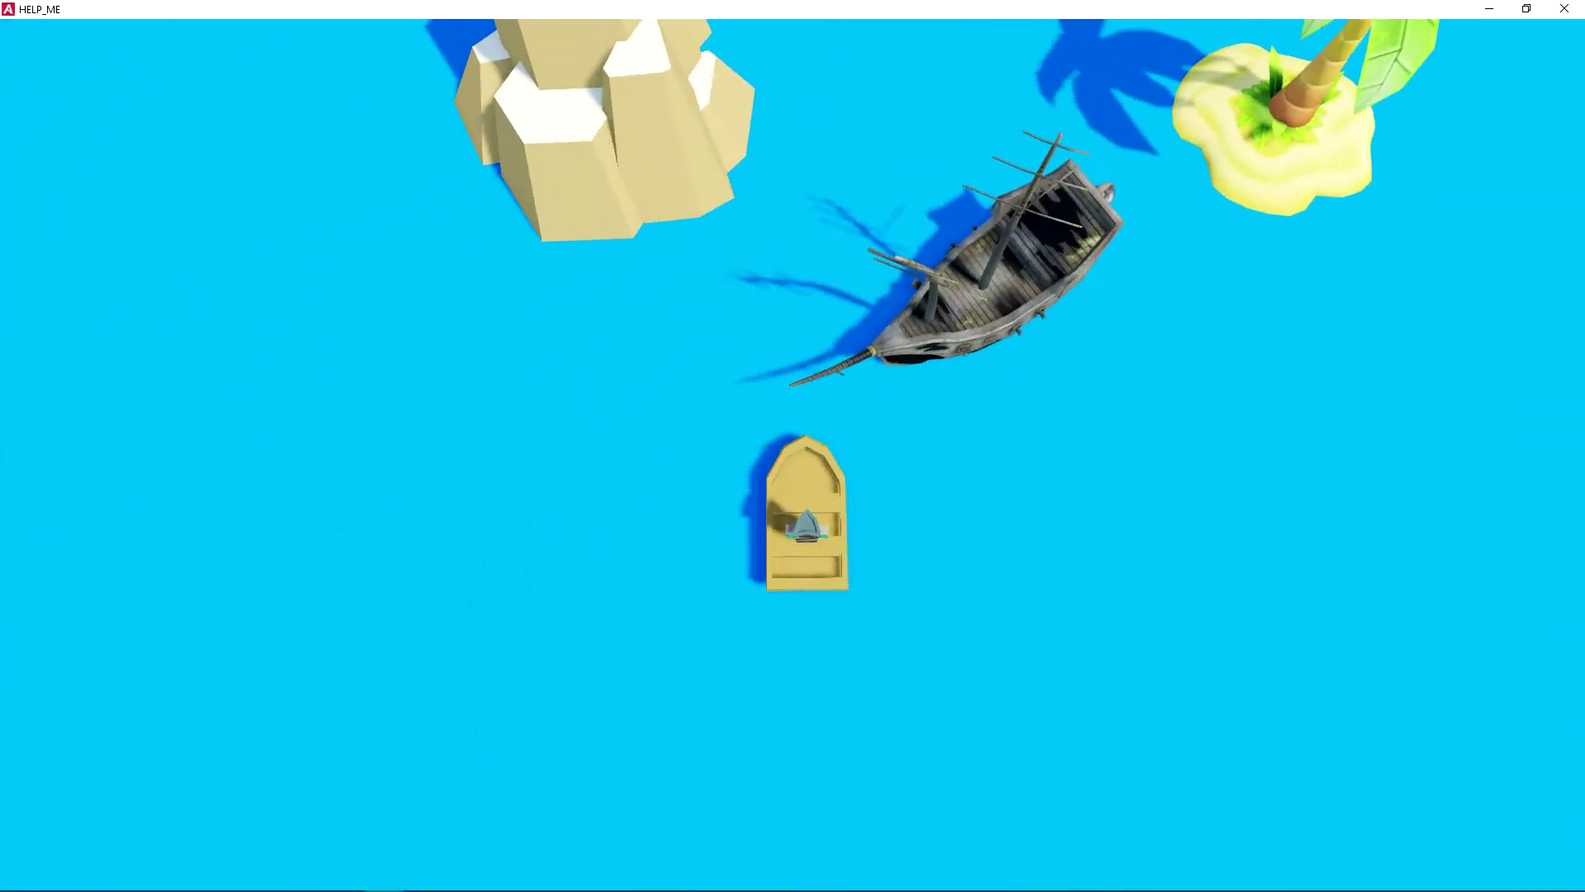
key(d)
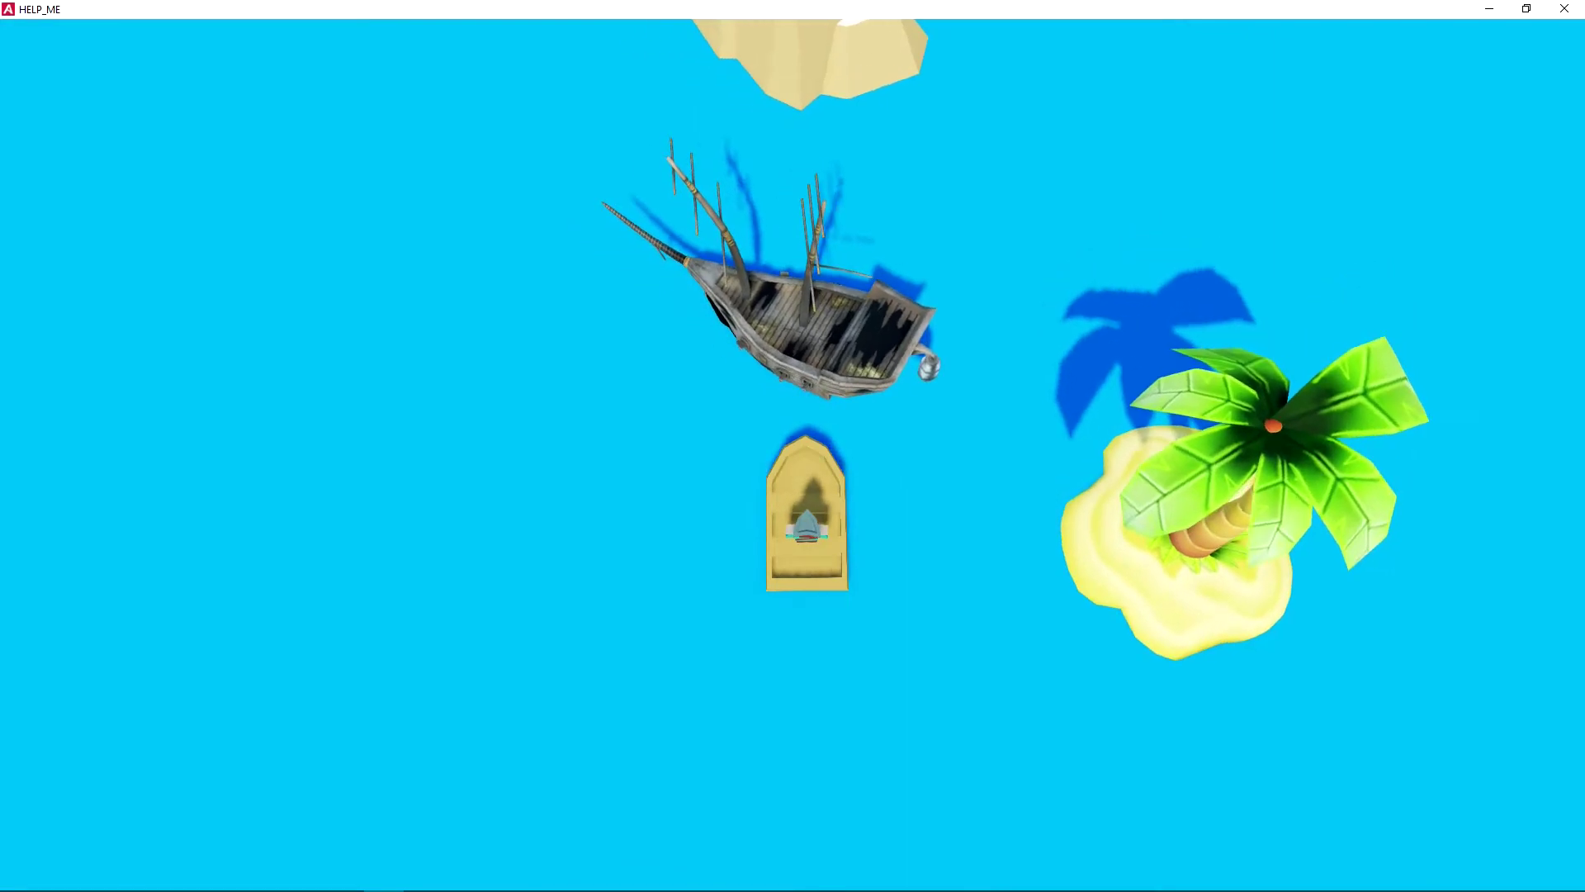
Step: Sail the boat forward and swing it around, then quit the game with Esc
key(w)
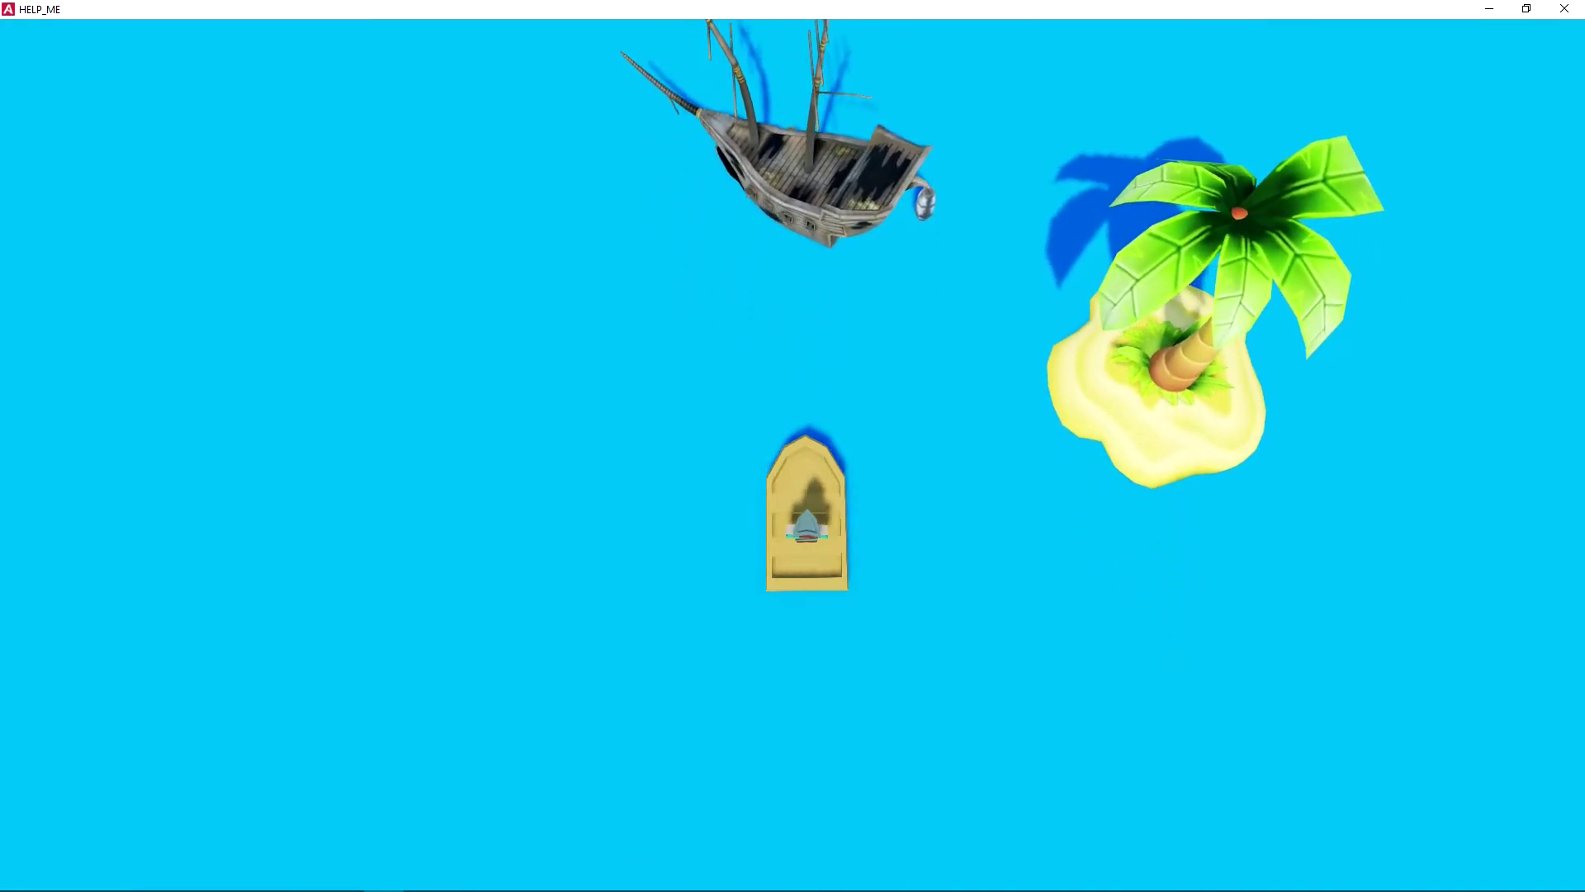
key(s)
key(a)
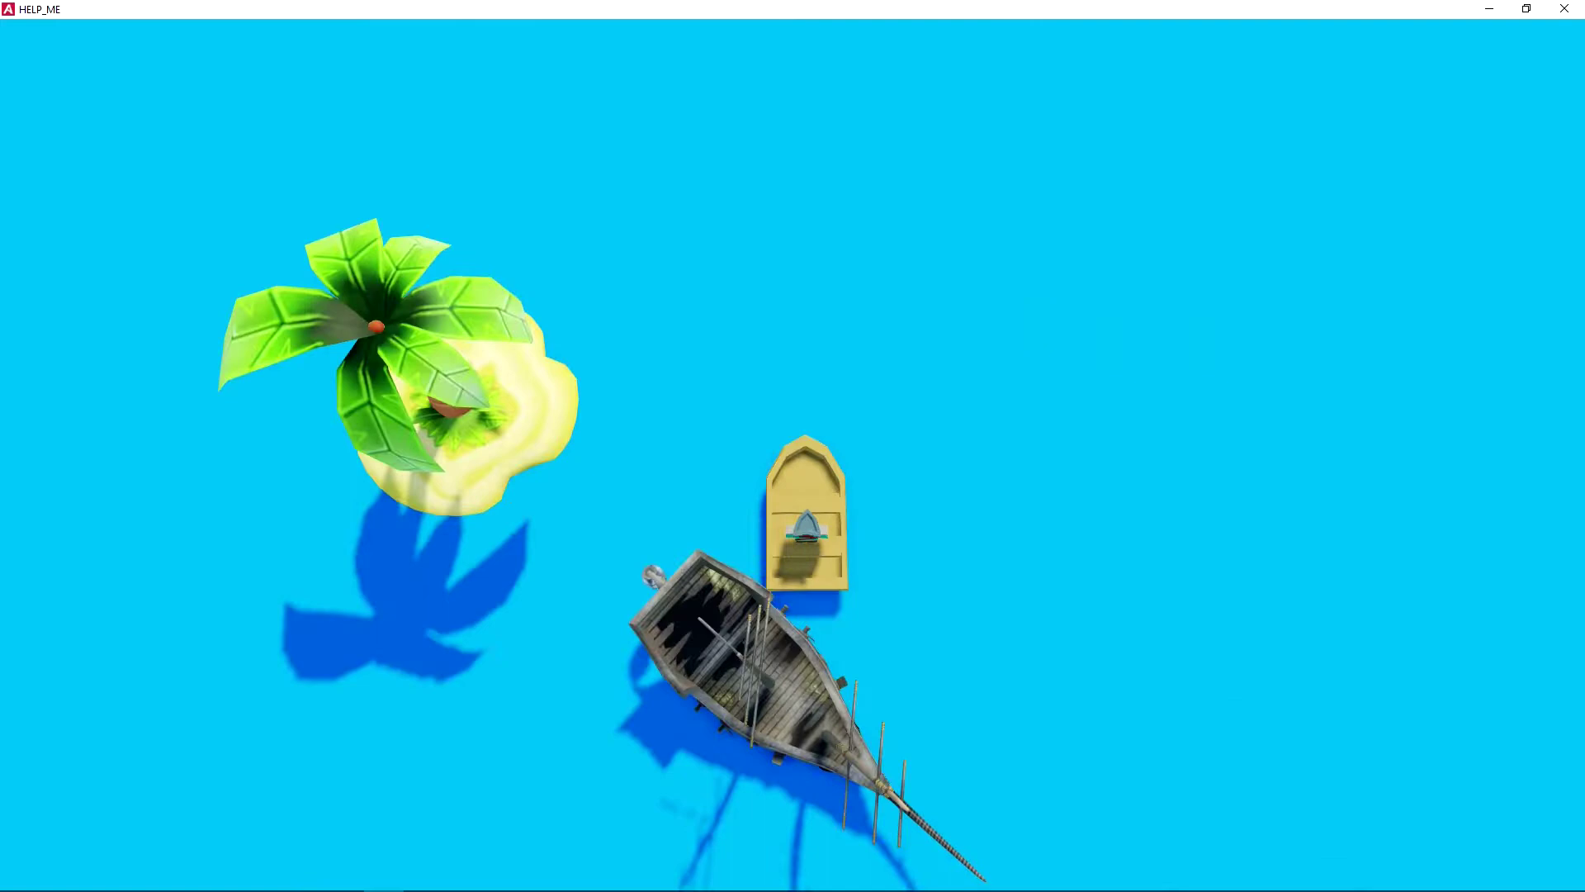
key(a)
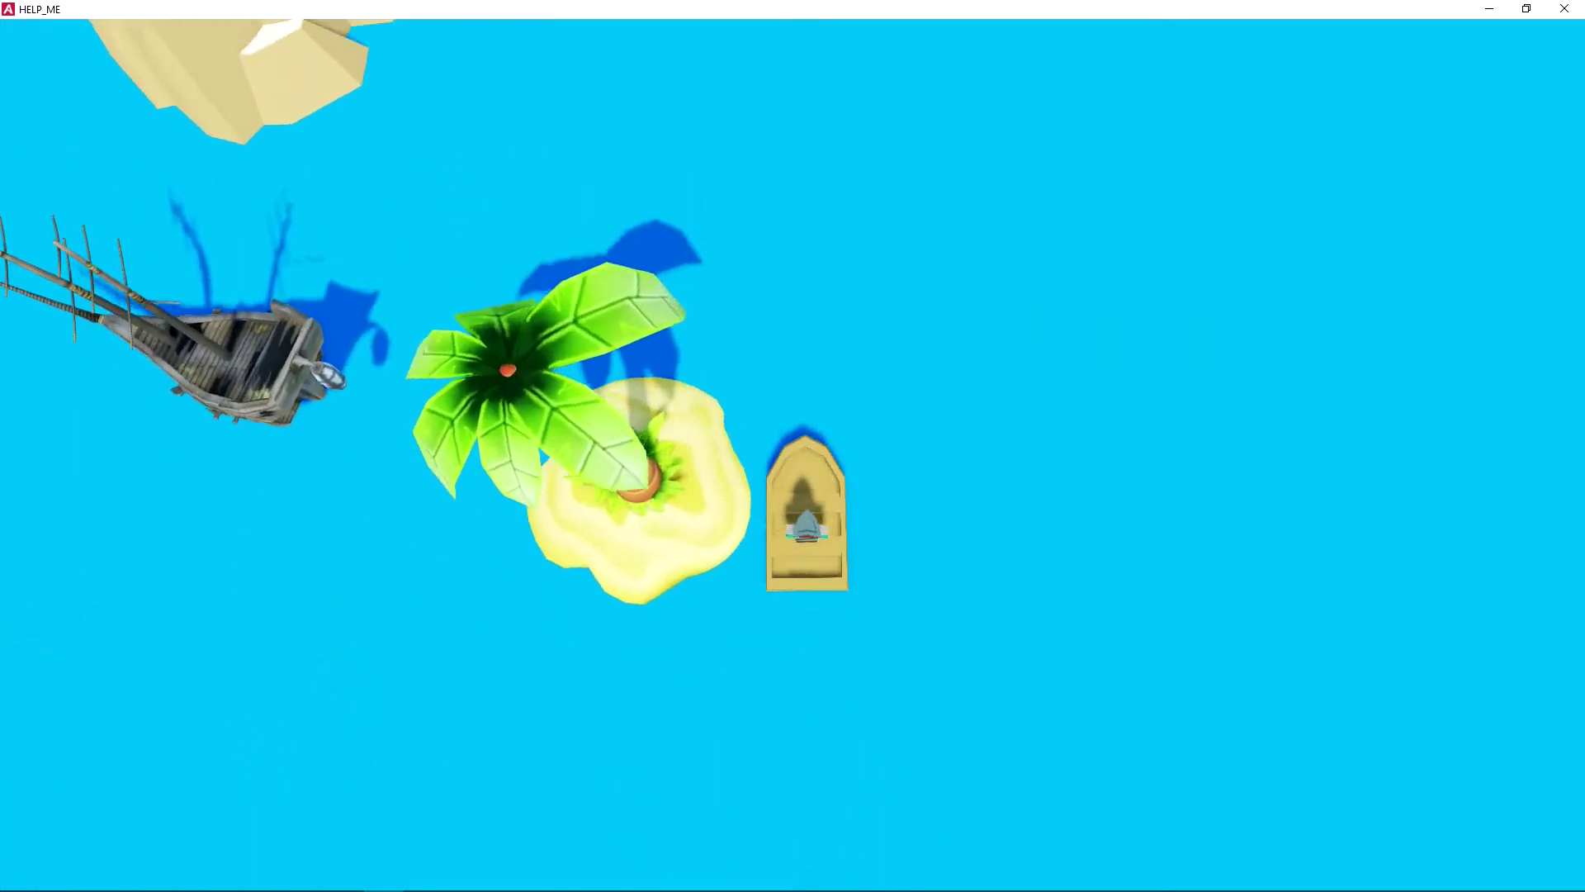
key(a)
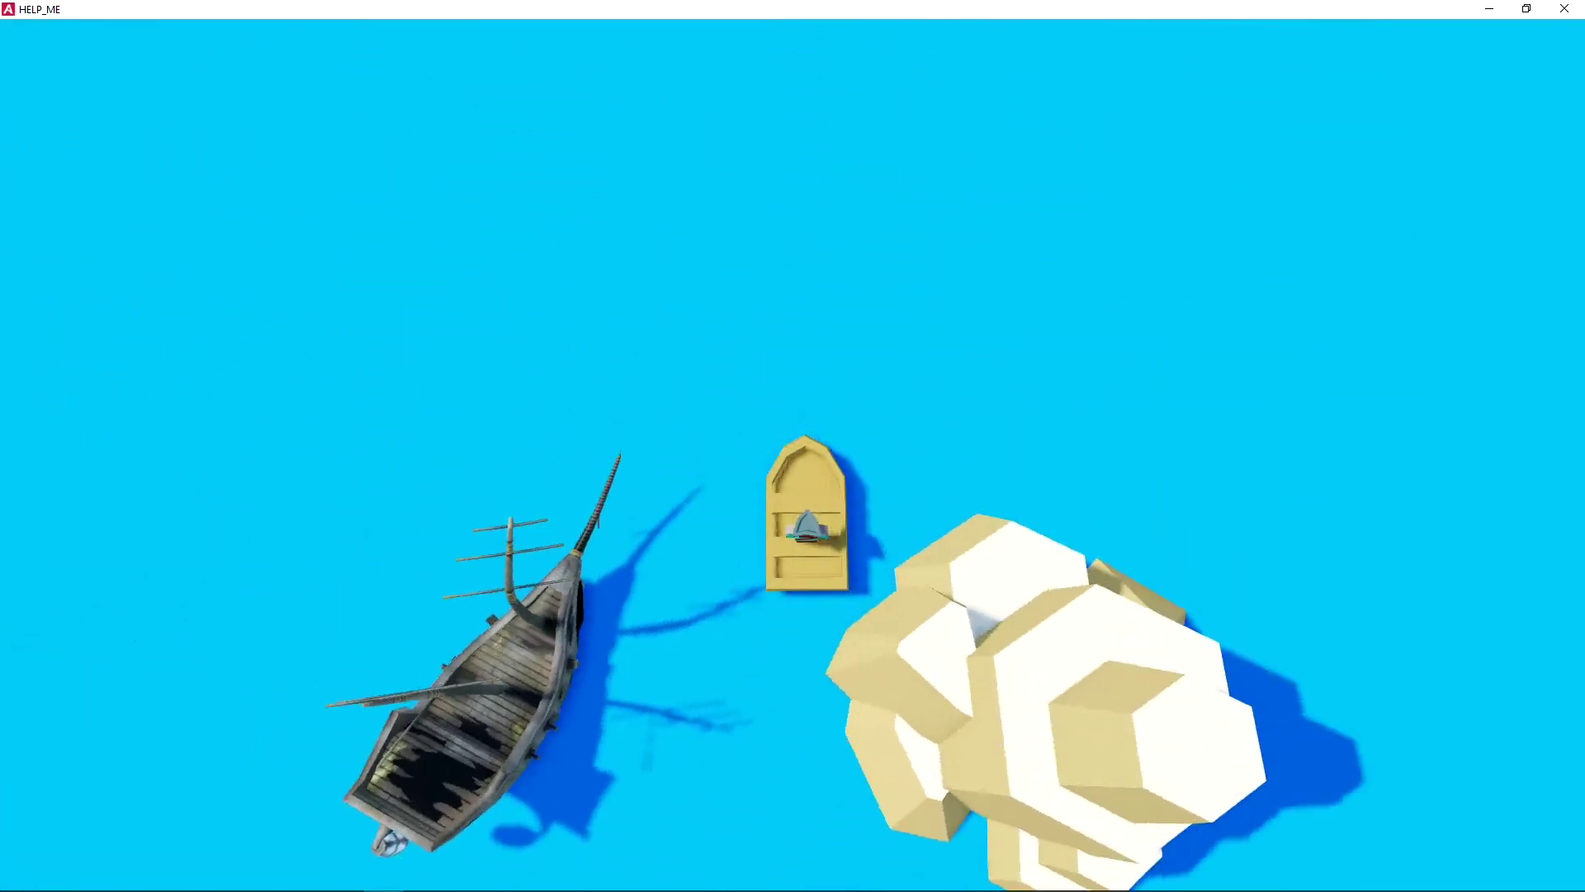
key(a)
key(Escape)
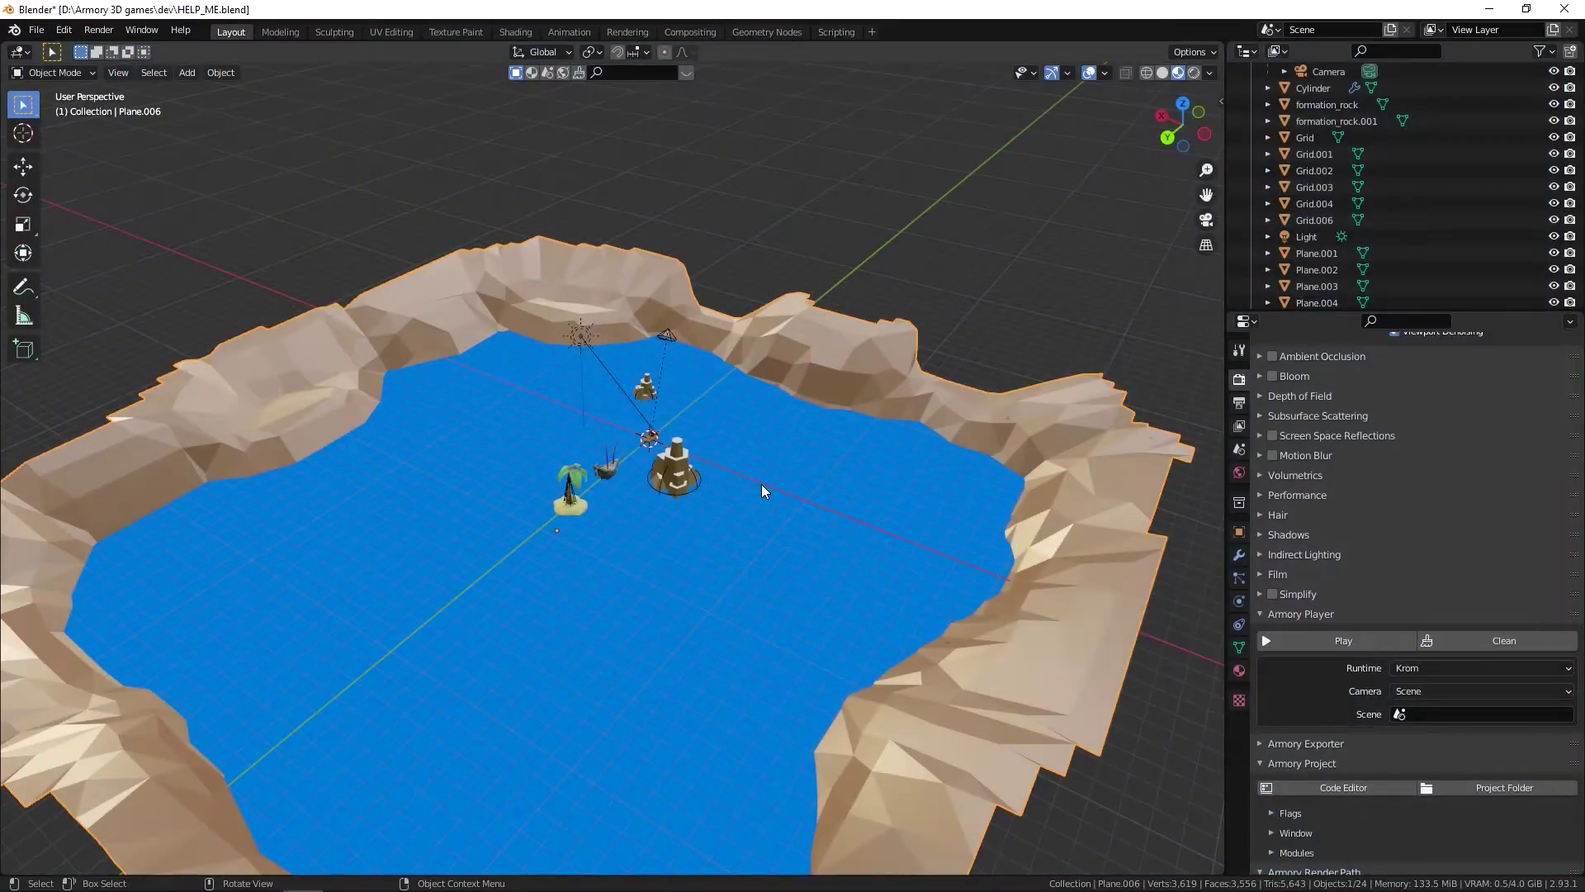
Step: Orbit and zoom the viewport to a low angle over the water and islands
middle_drag(761, 490, 702, 537)
scroll(702, 536, up, 4)
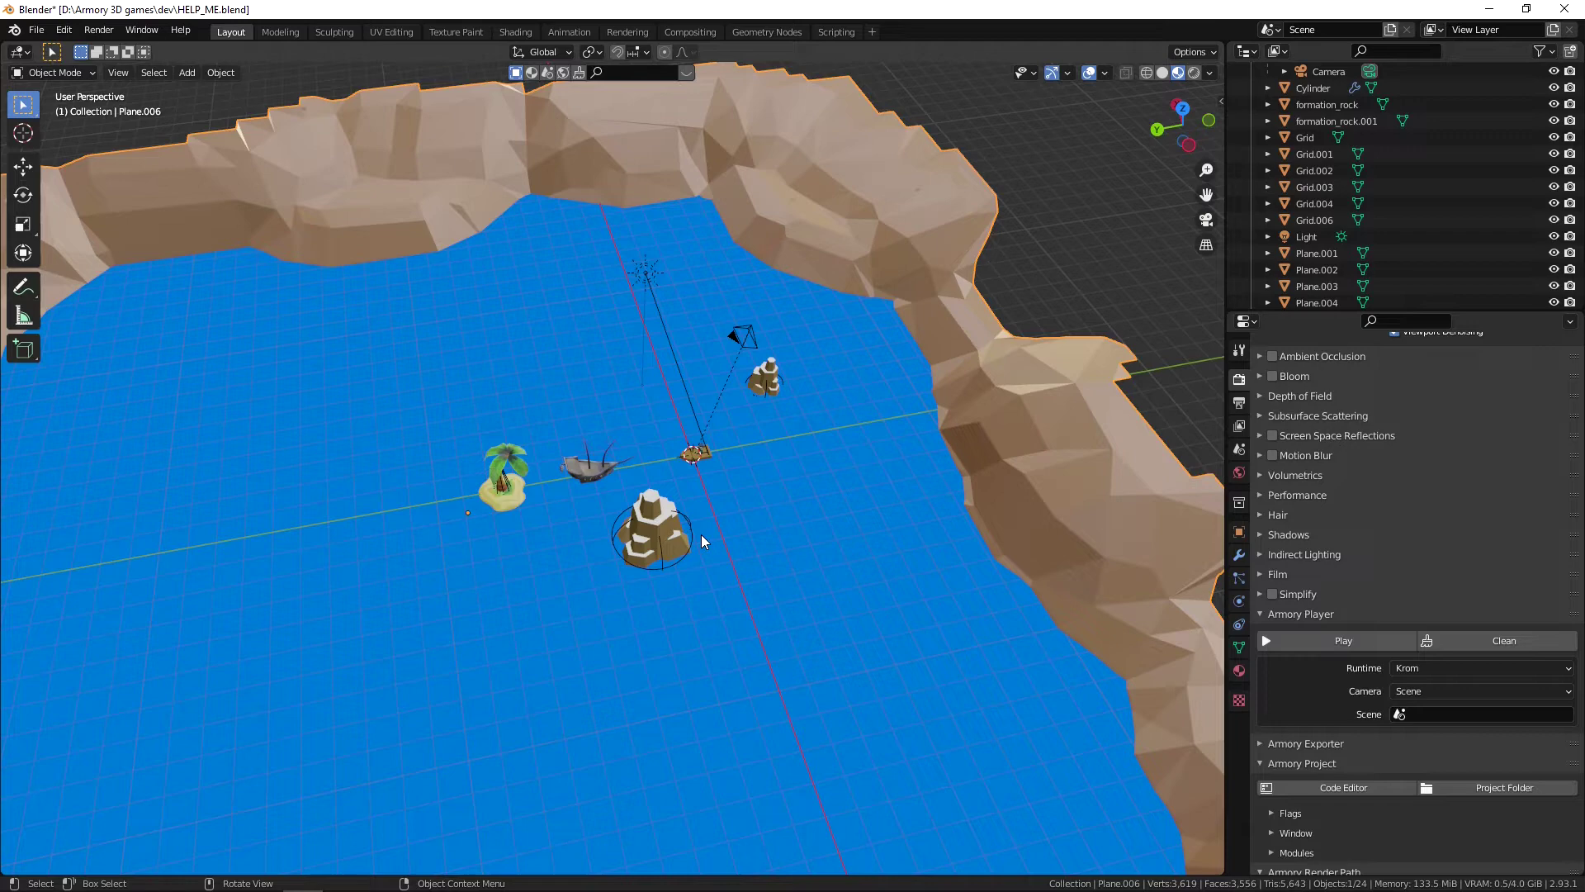
scroll(670, 570, down, 3)
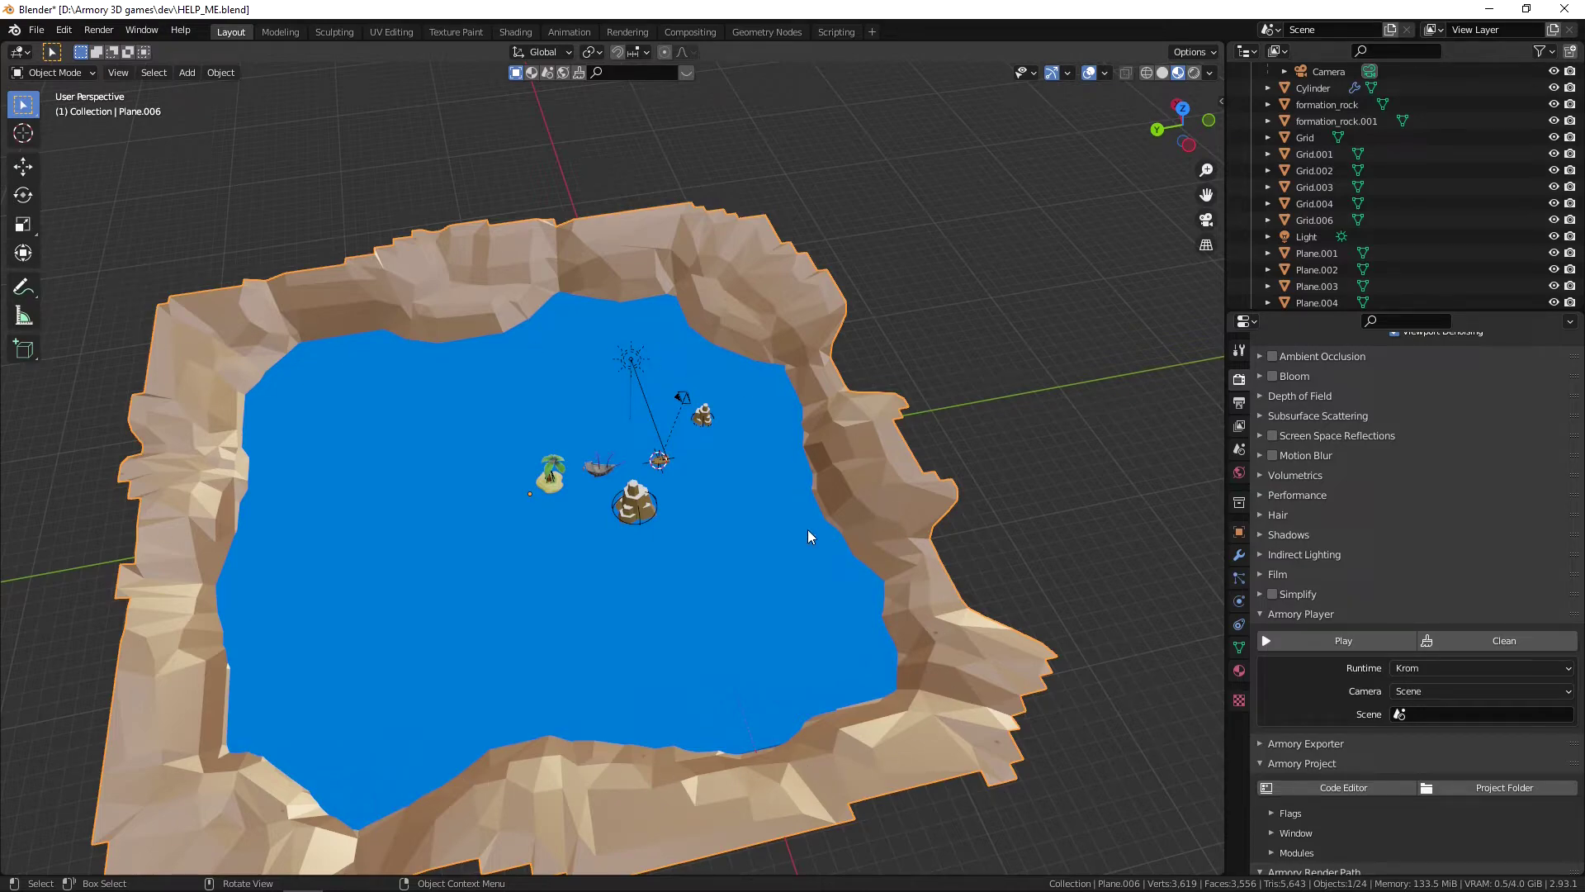
scroll(807, 537, up, 6)
middle_drag(856, 644, 895, 527)
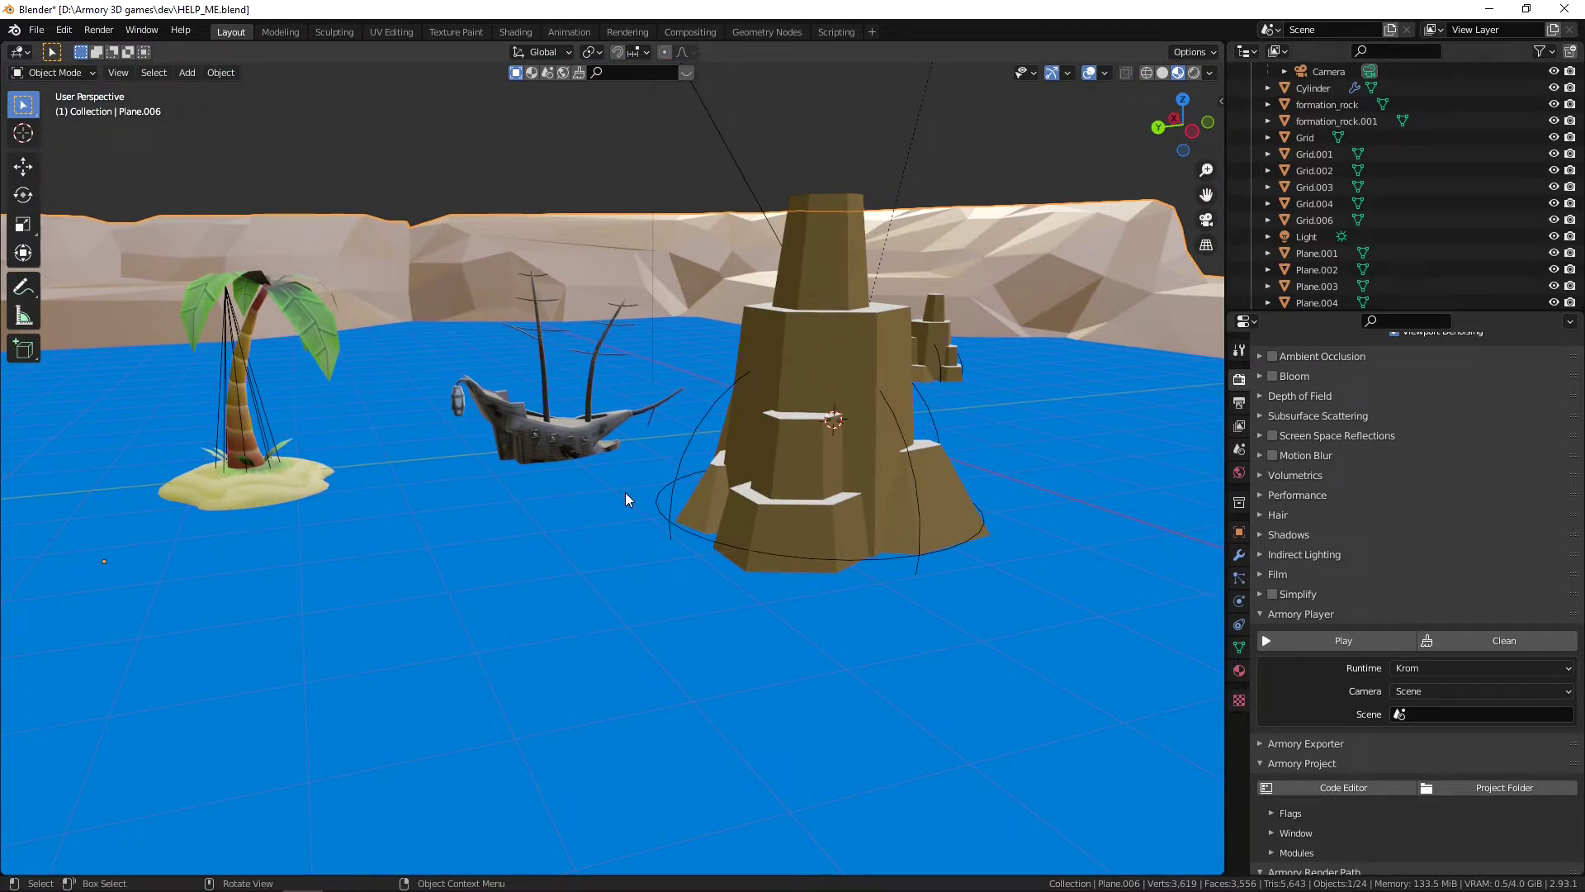
Step: Show Plane.006's object properties and scroll to its Armory Traits
click(1239, 531)
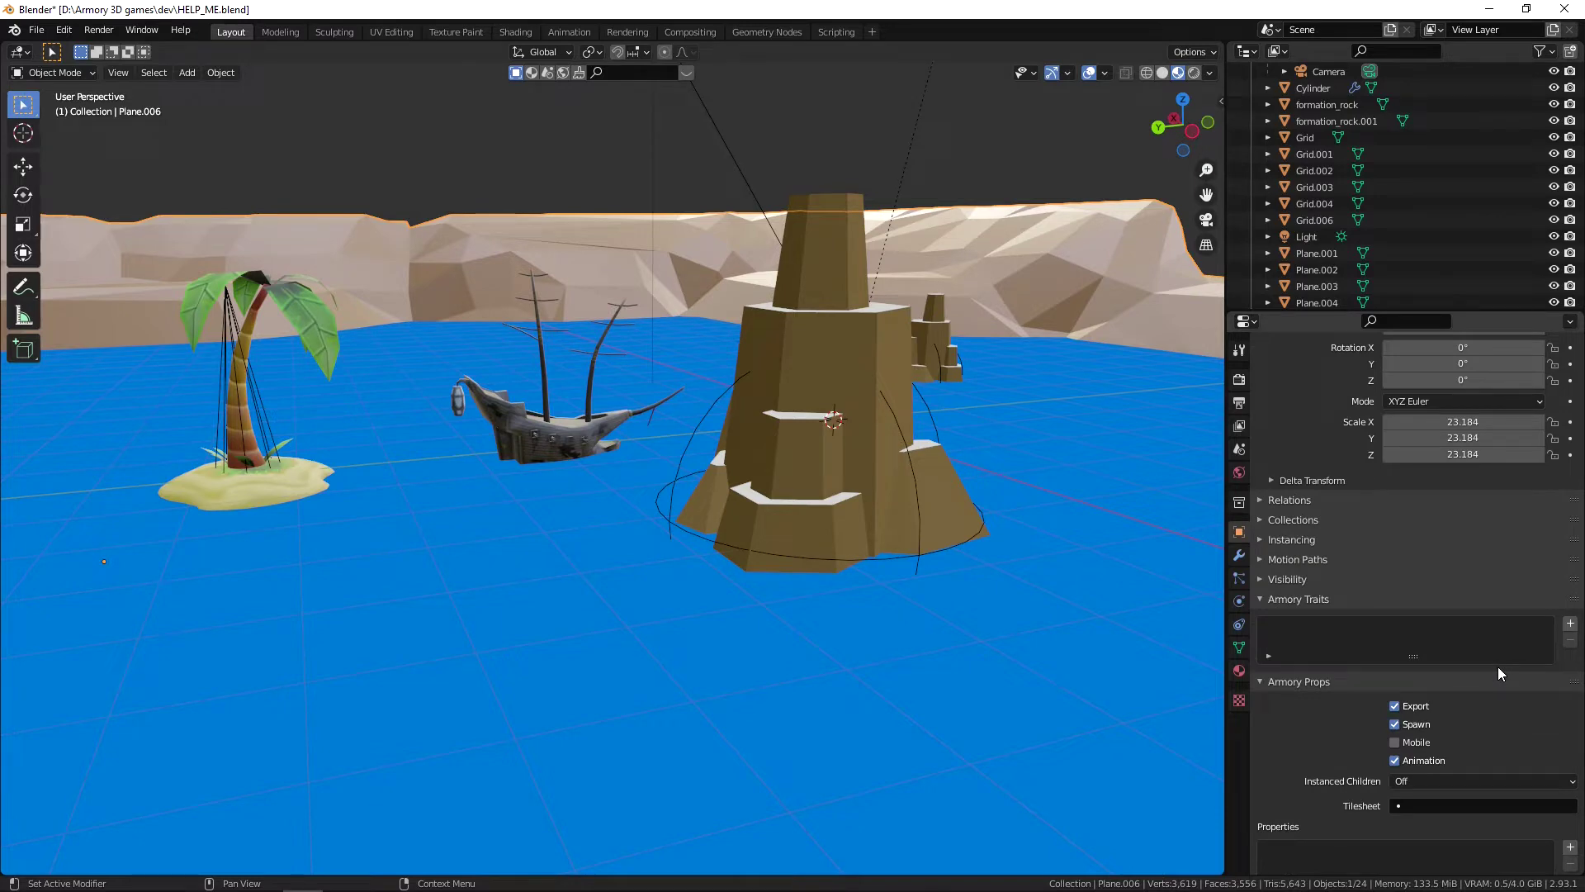
scroll(1527, 640, down, 2)
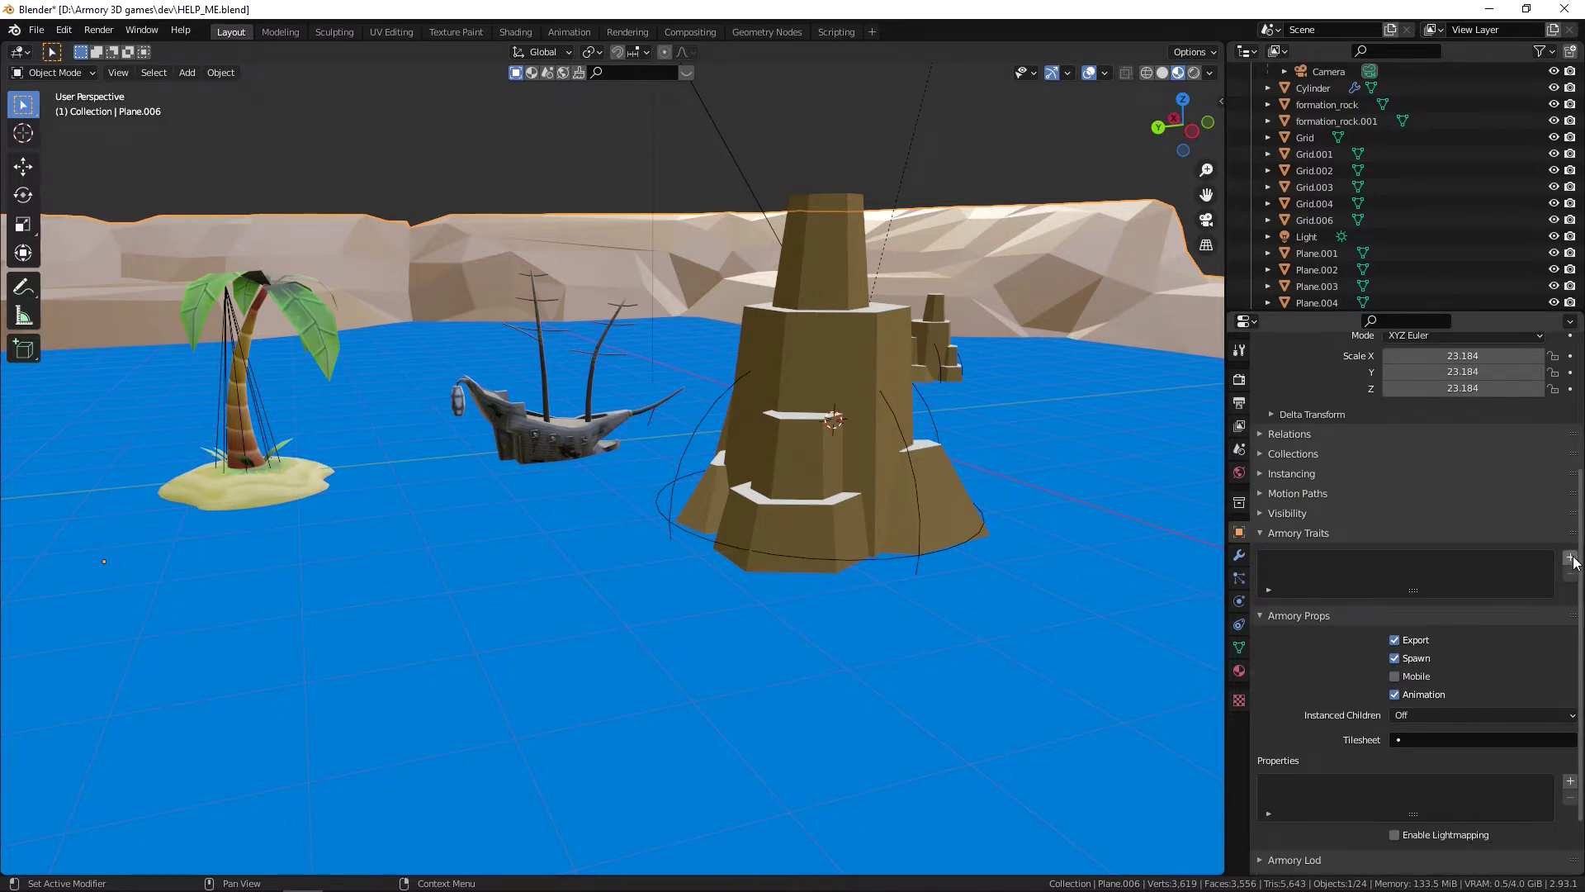
scroll(492, 291, down, 4)
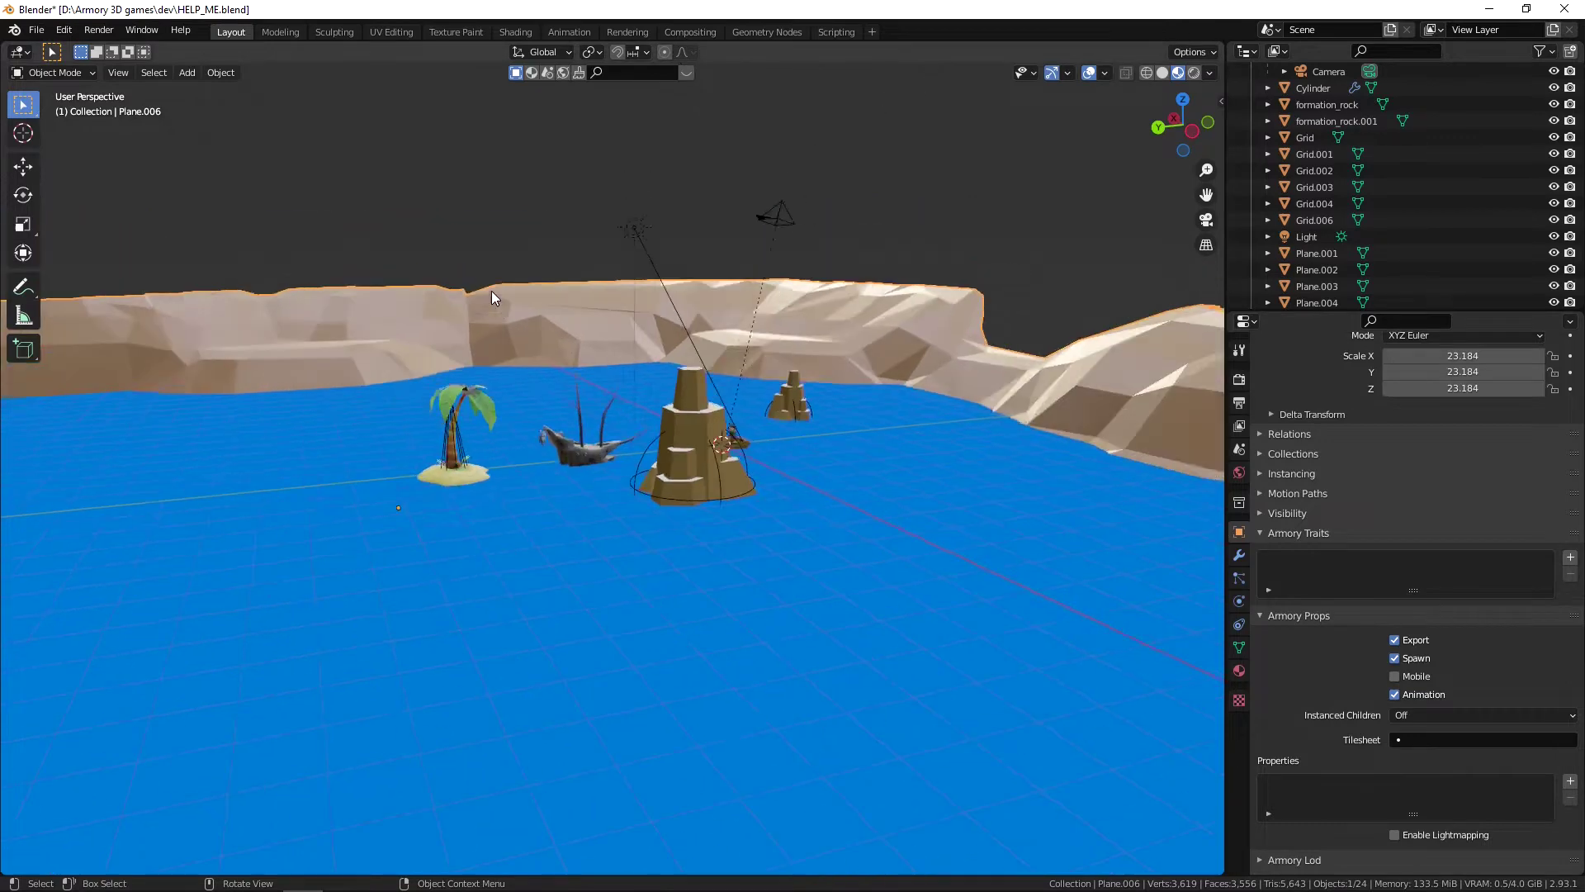
scroll(649, 473, up, 4)
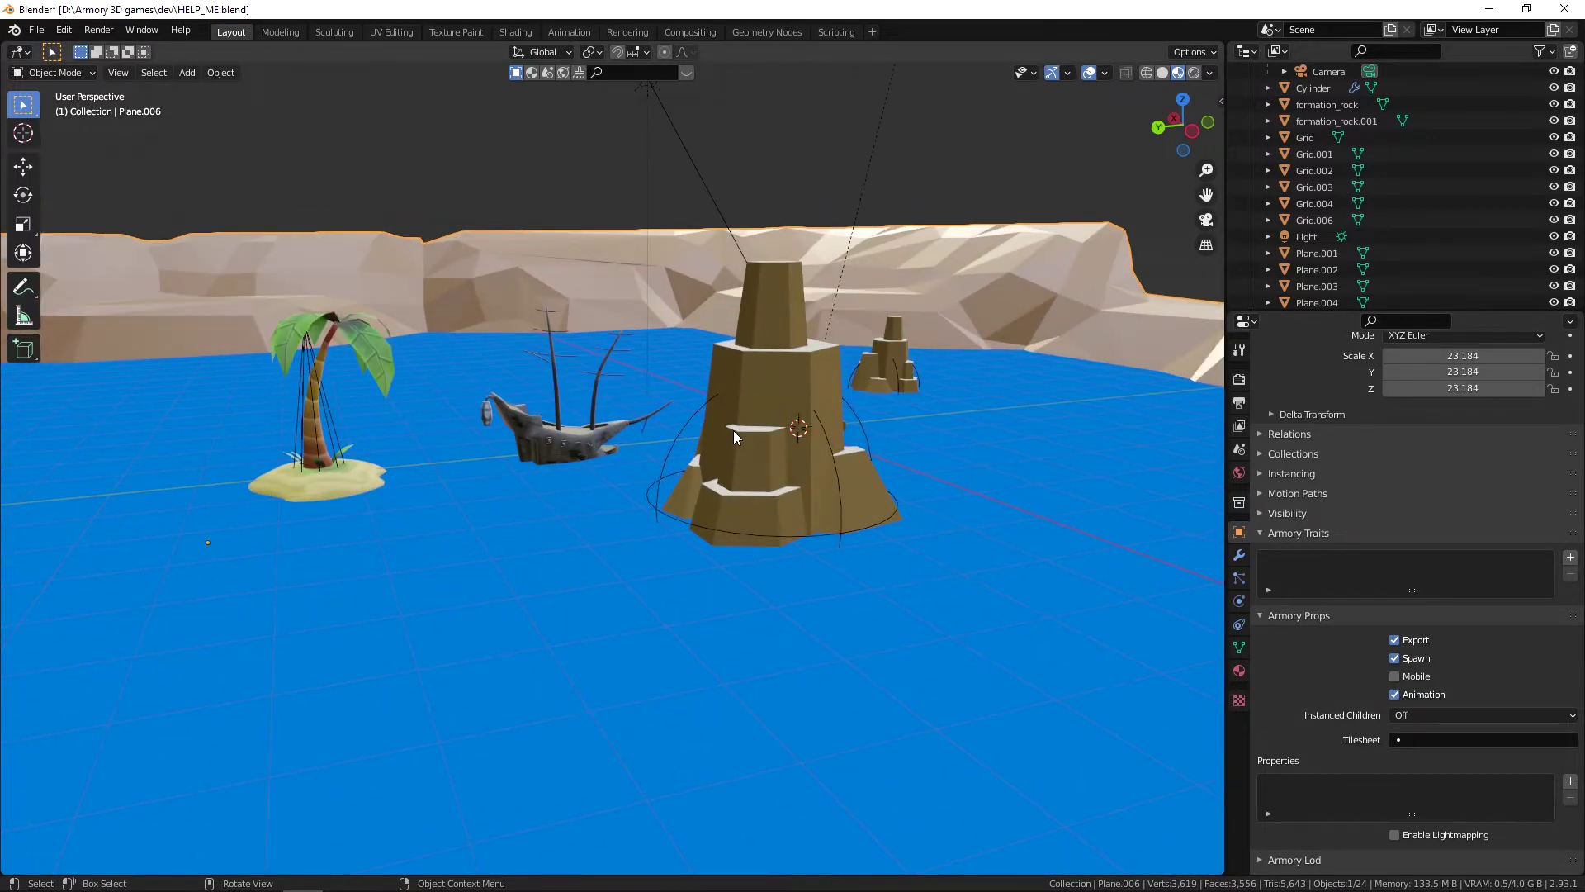
Step: Add a bundled trait to Plane.006 with NavMesh as its class
click(1570, 558)
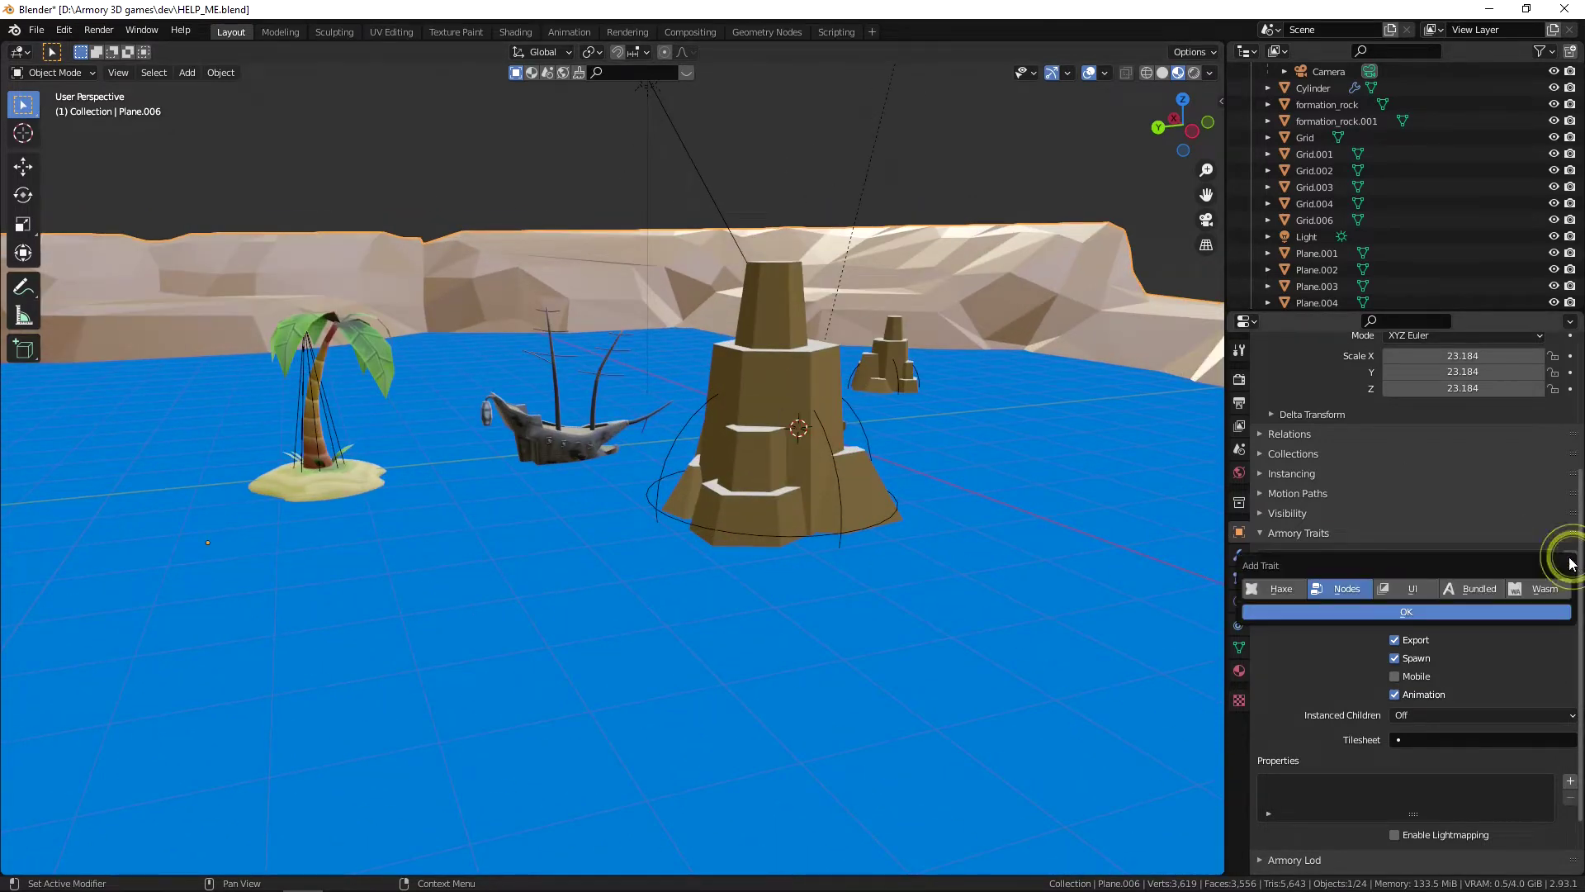
click(1473, 589)
click(1465, 611)
click(1460, 634)
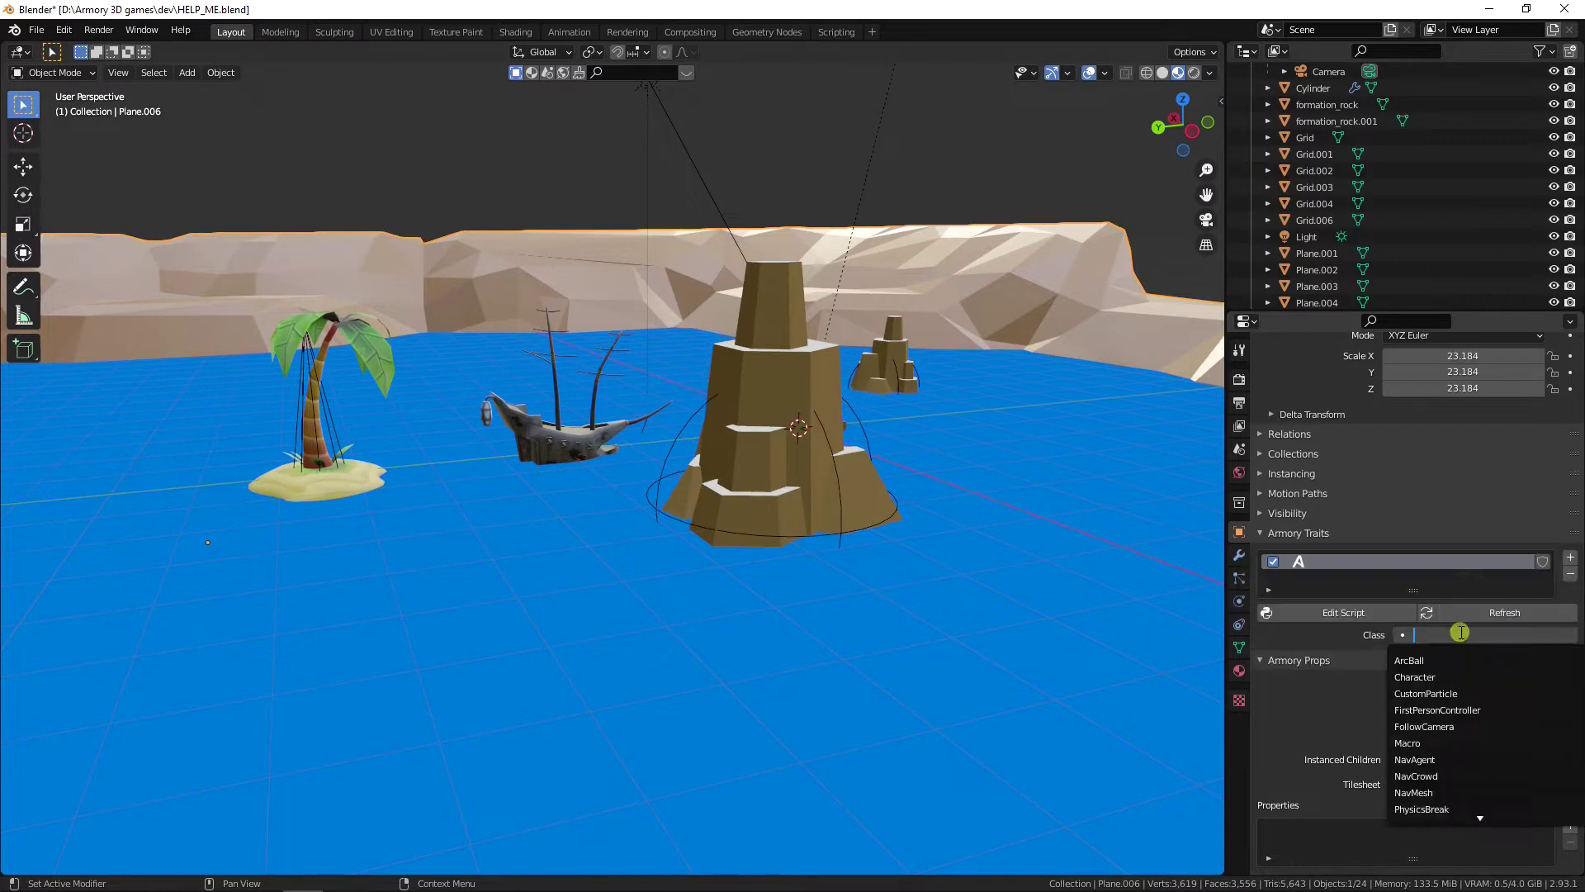
click(1428, 794)
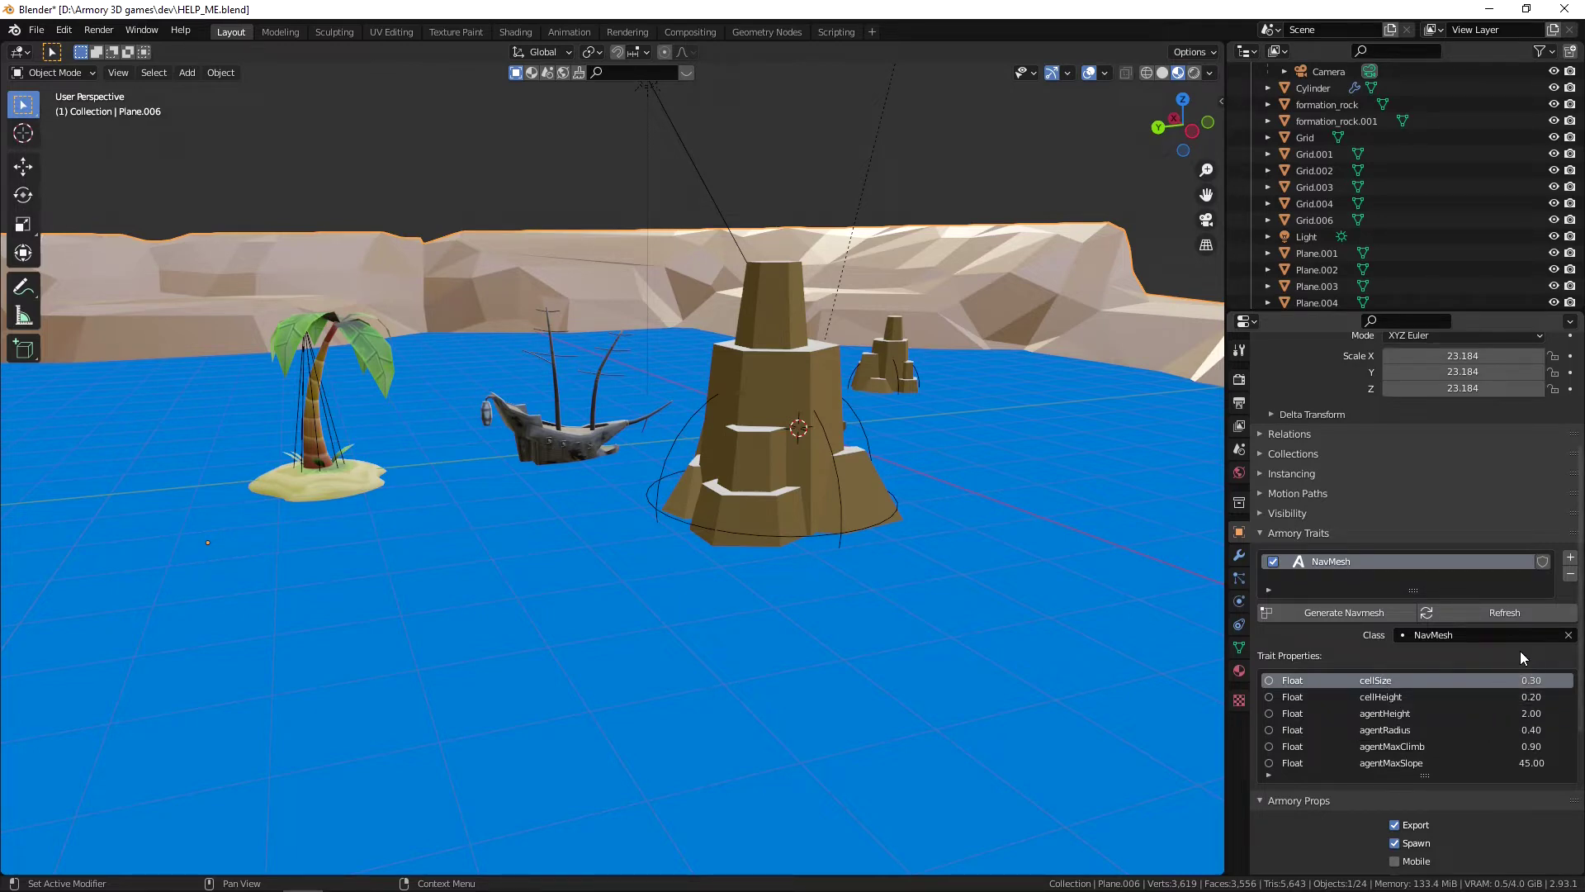
Step: Change the NavMesh agentMaxSlope on Plane.006 from 45.00 to 0.5
scroll(1519, 651, down, 3)
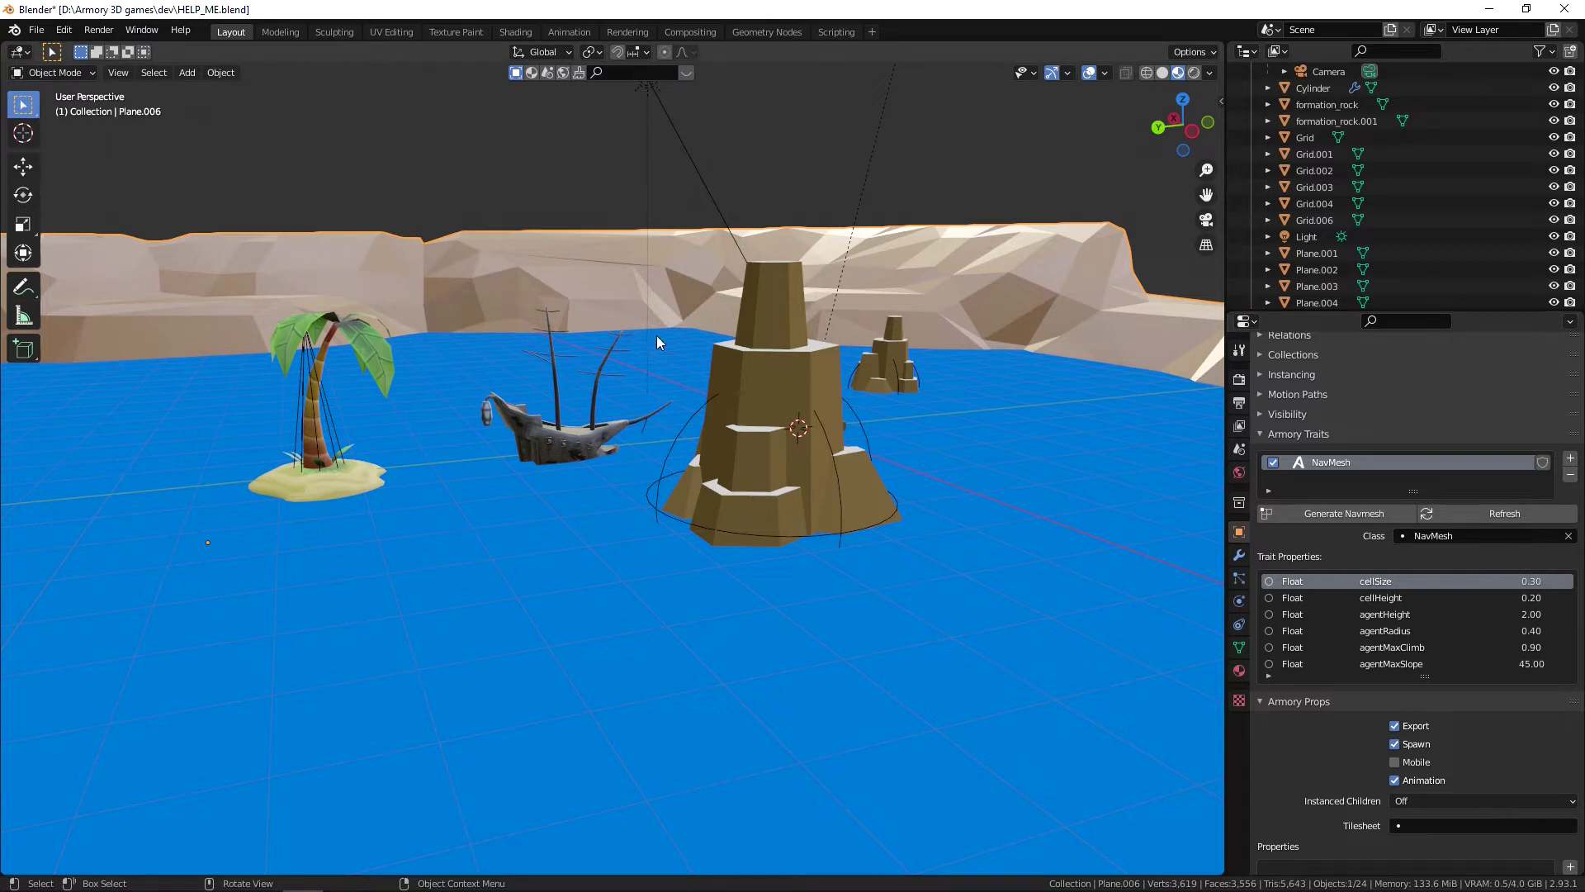
middle_drag(716, 316, 869, 328)
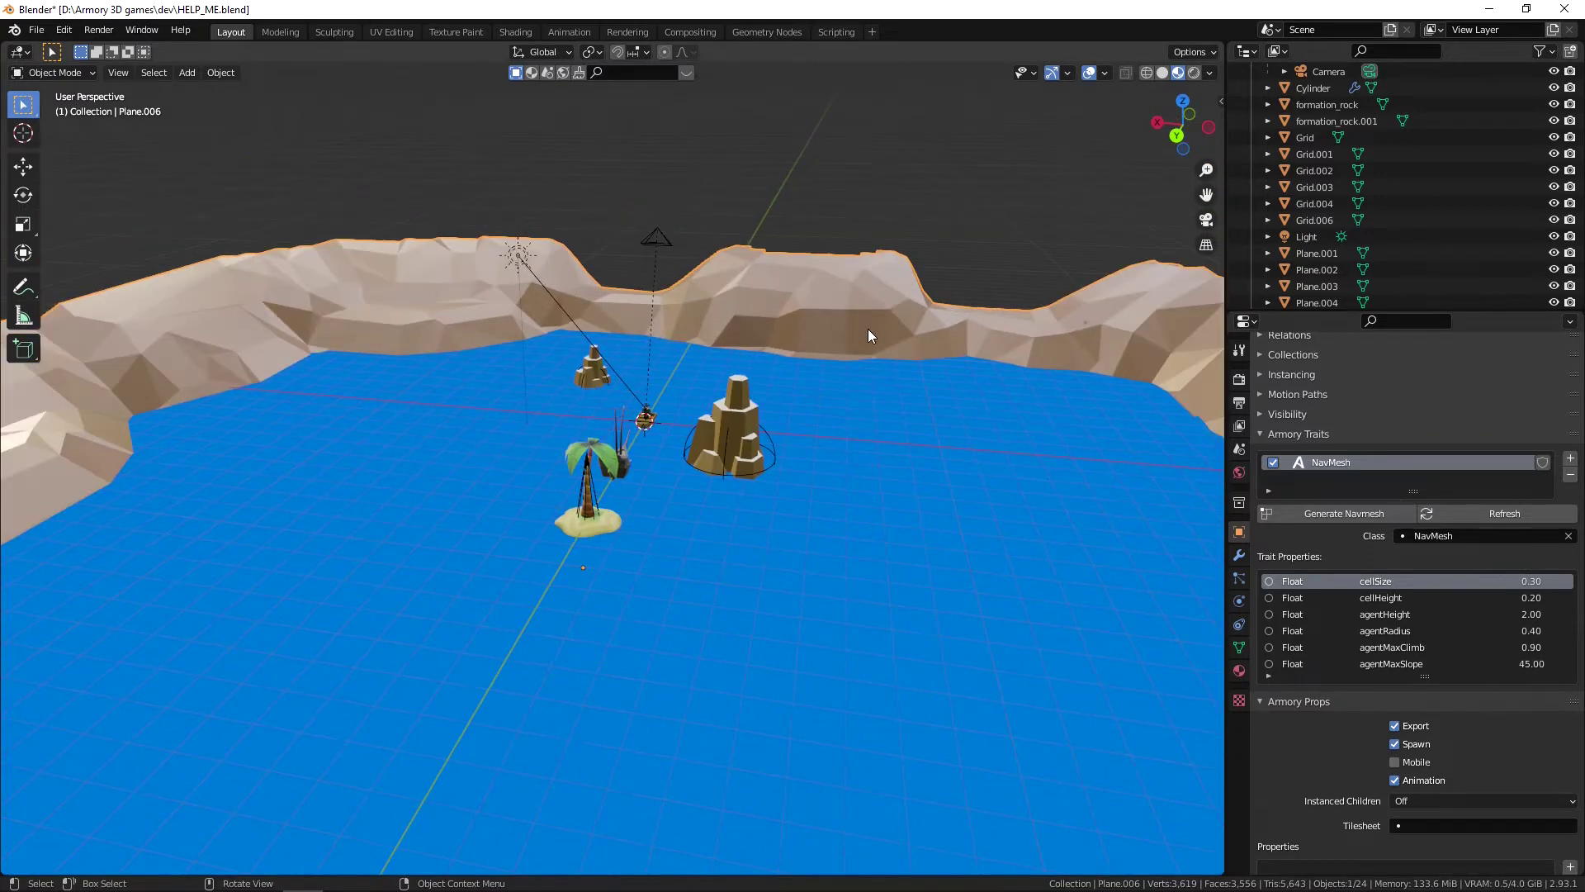
click(1499, 666)
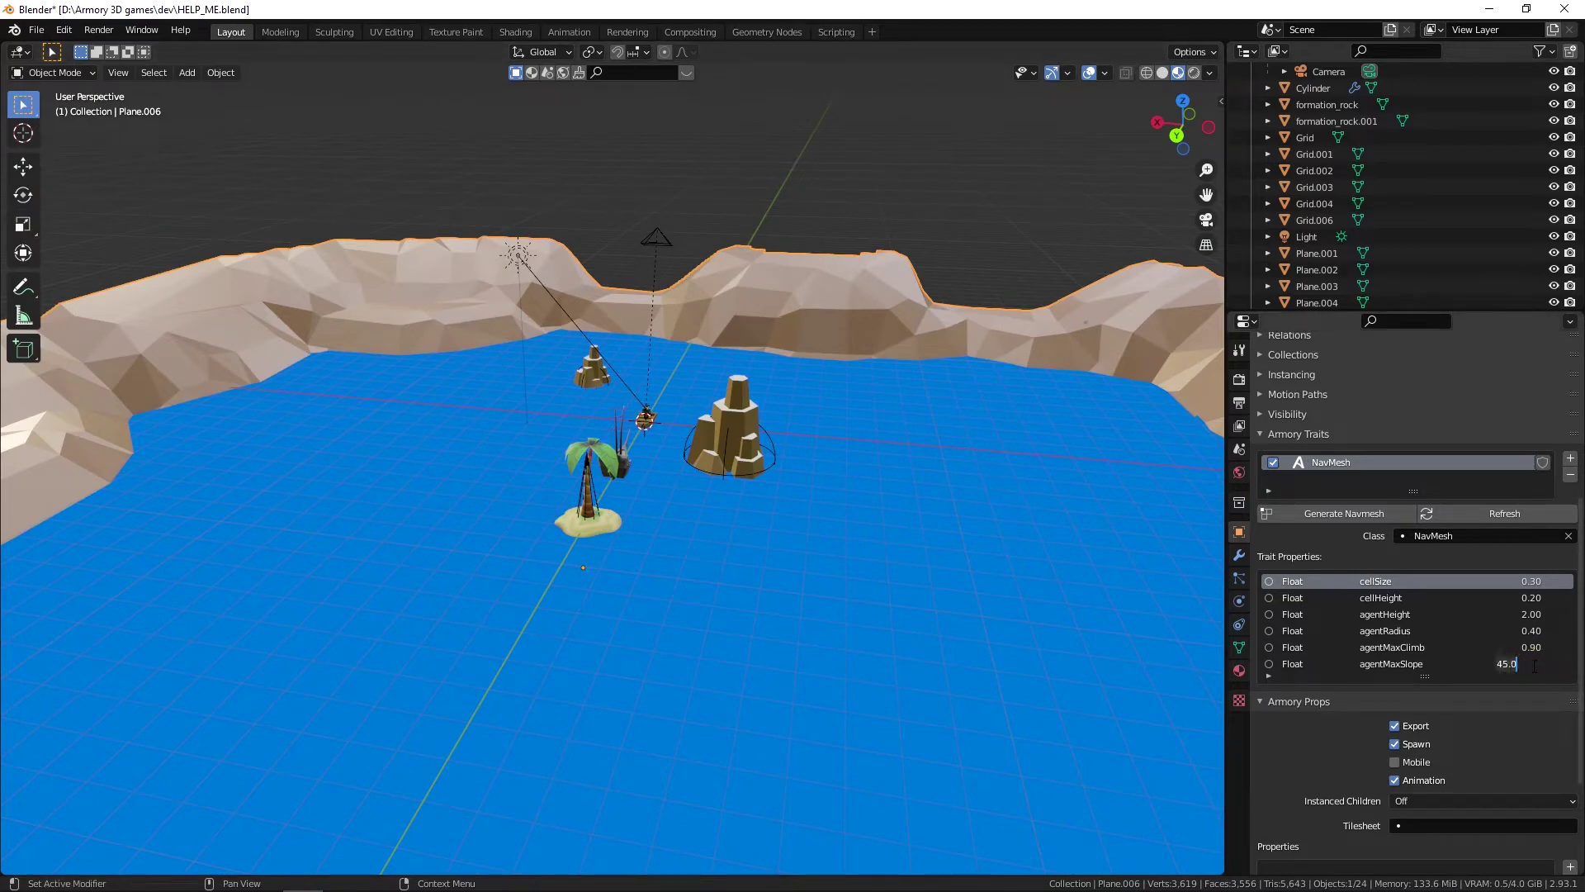
text(0.5)
key(Return)
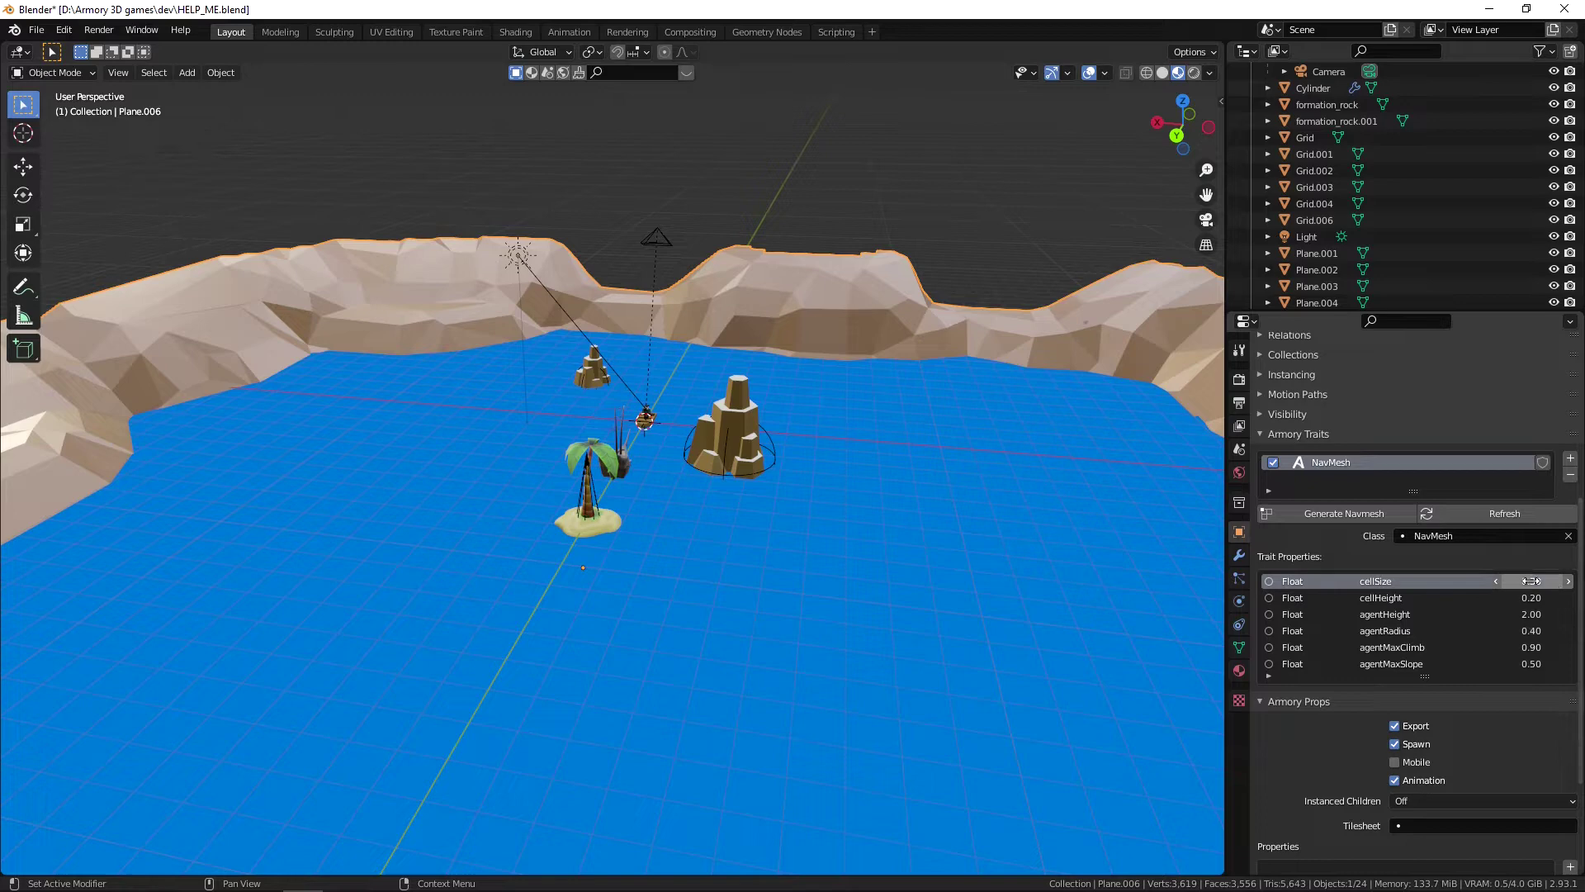
click(1336, 517)
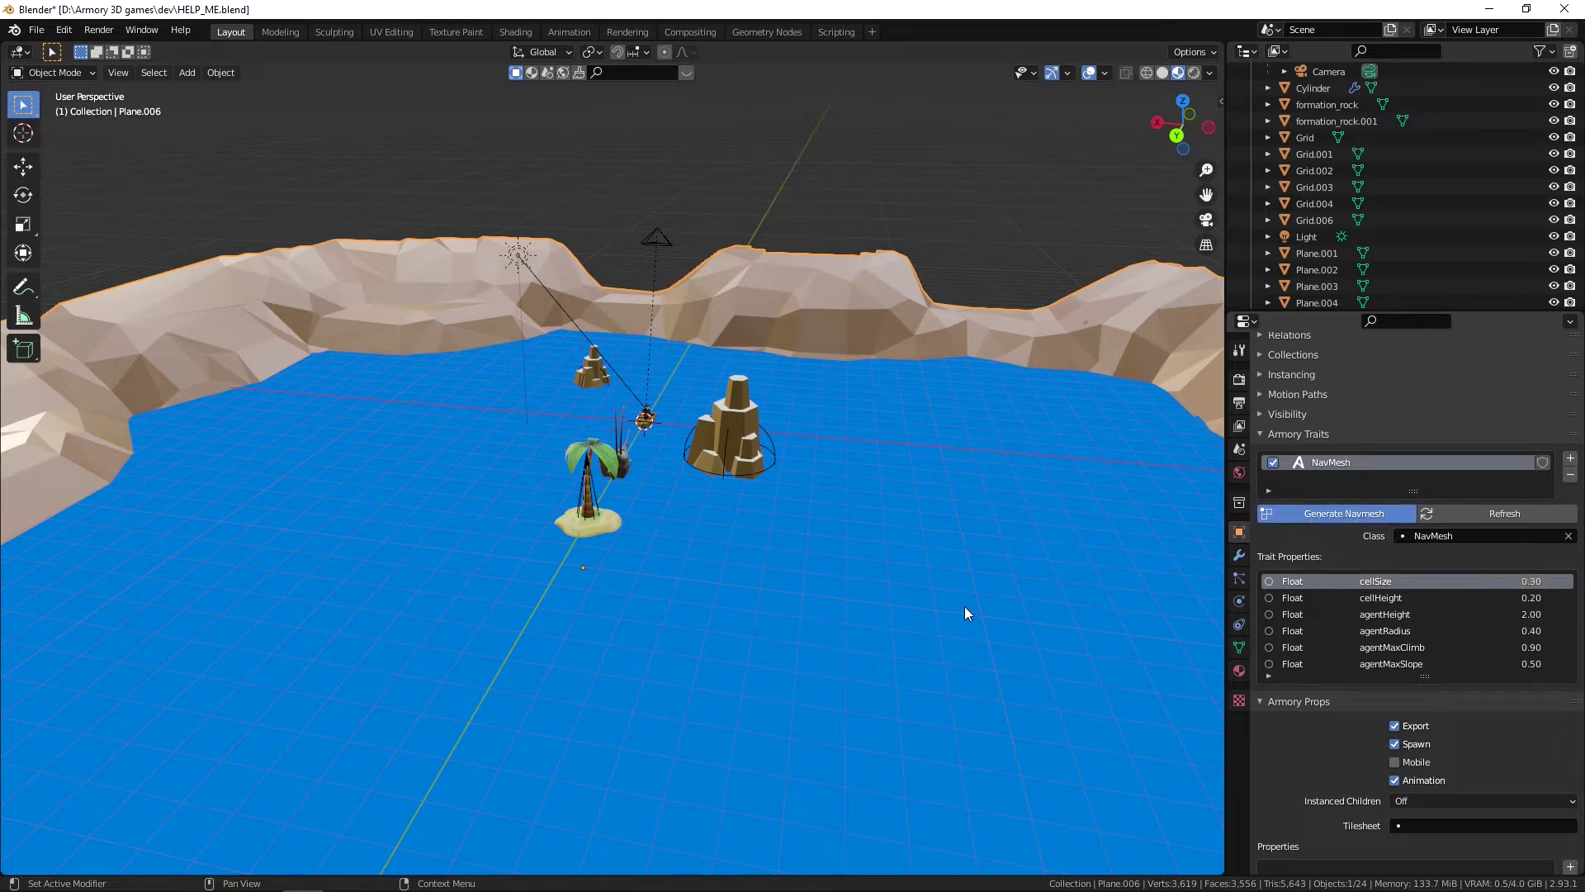
scroll(950, 606, down, 3)
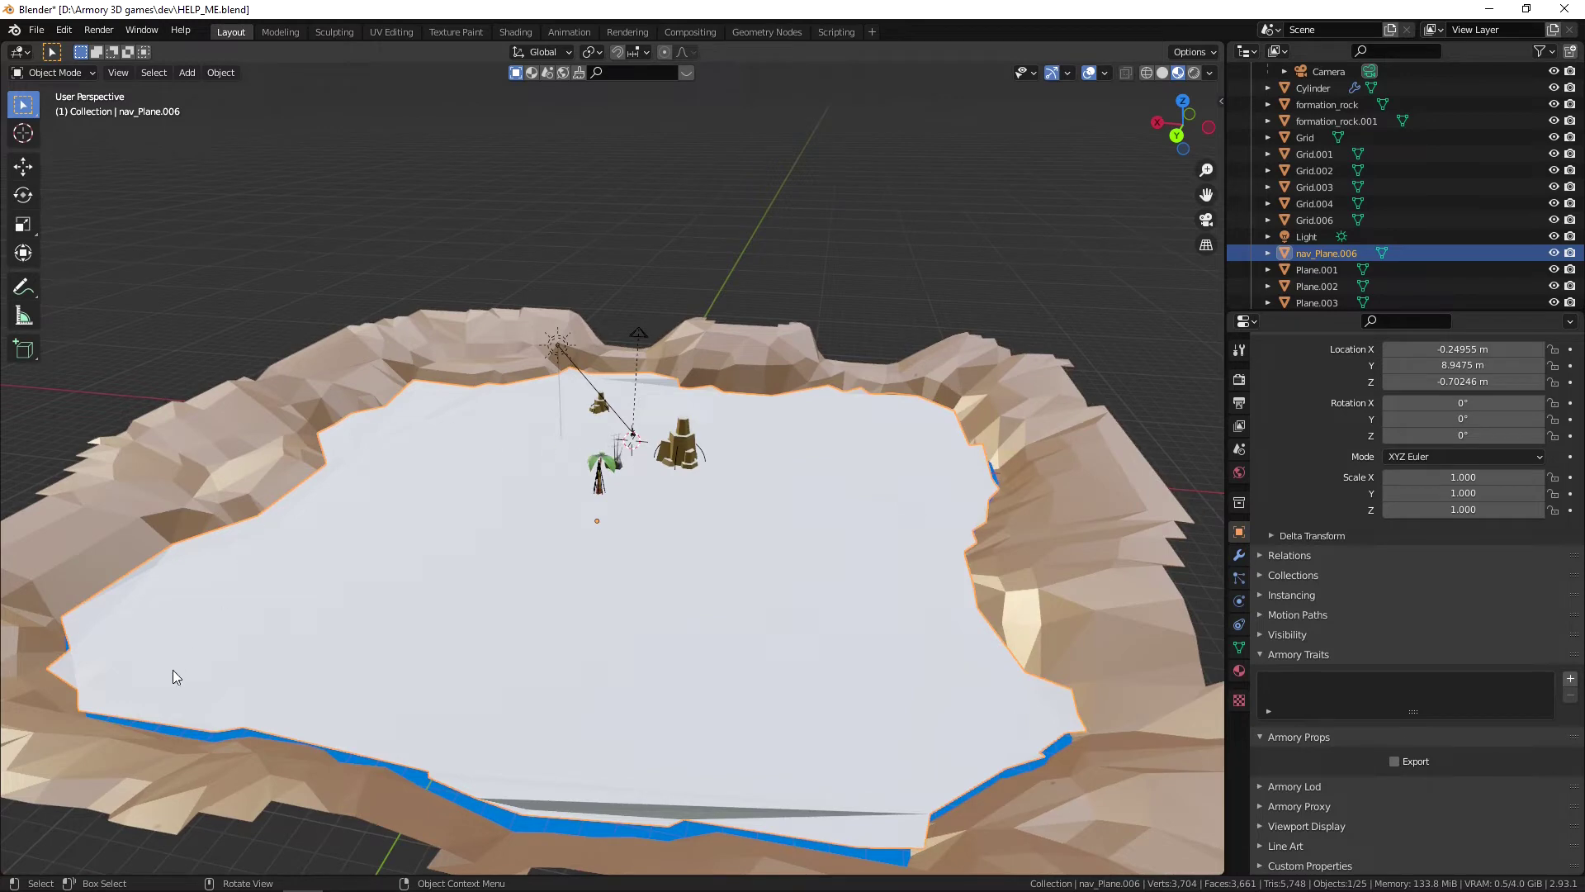
middle_drag(220, 717, 315, 716)
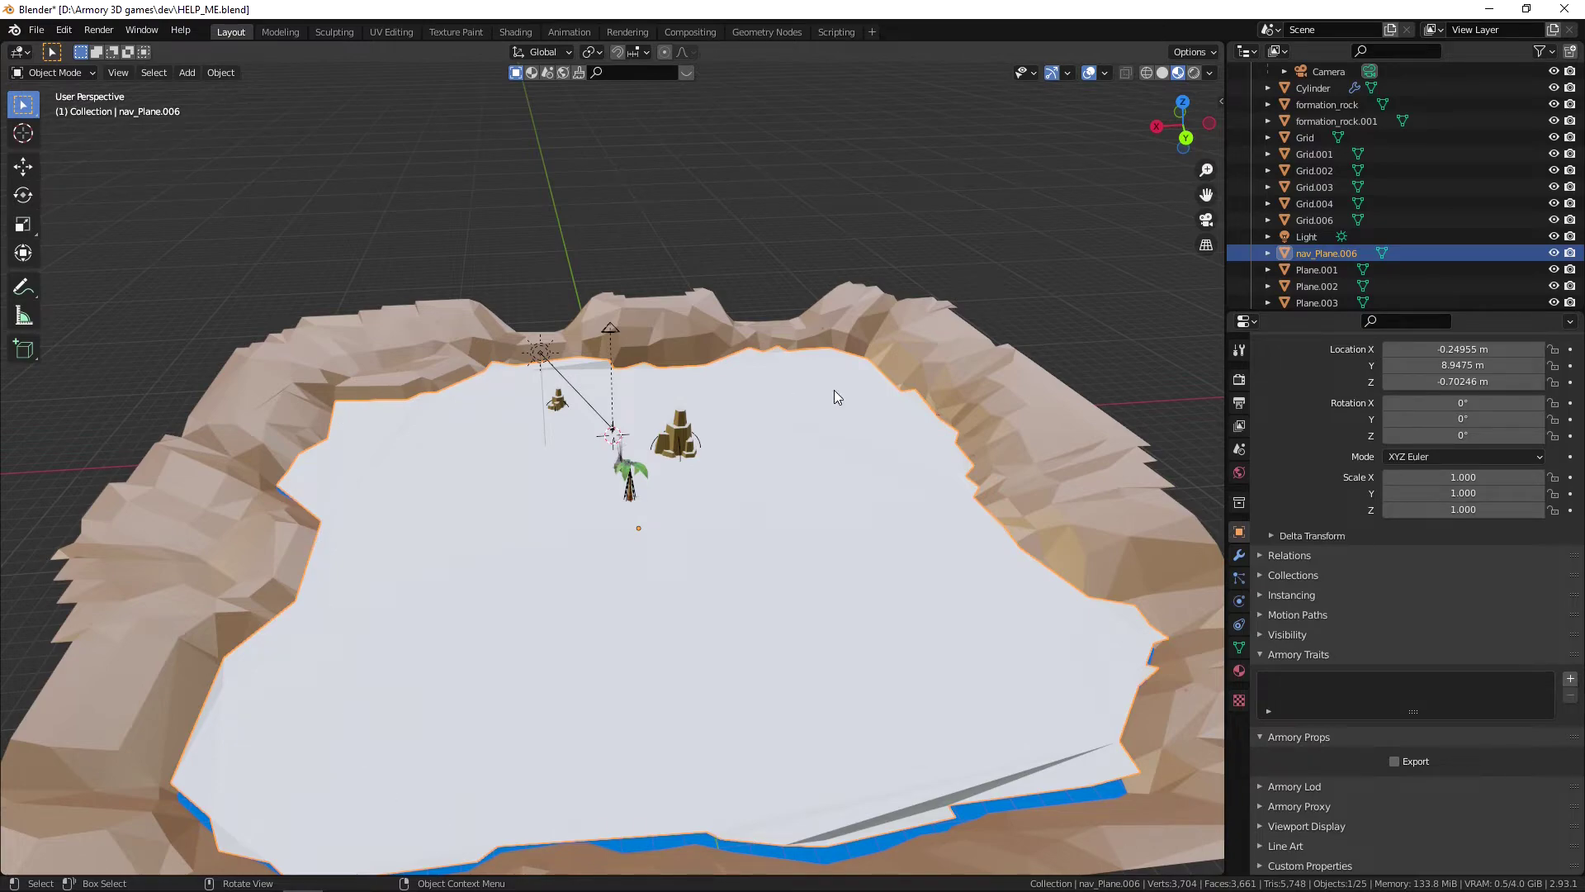
middle_drag(824, 483, 641, 566)
scroll(642, 570, down, 3)
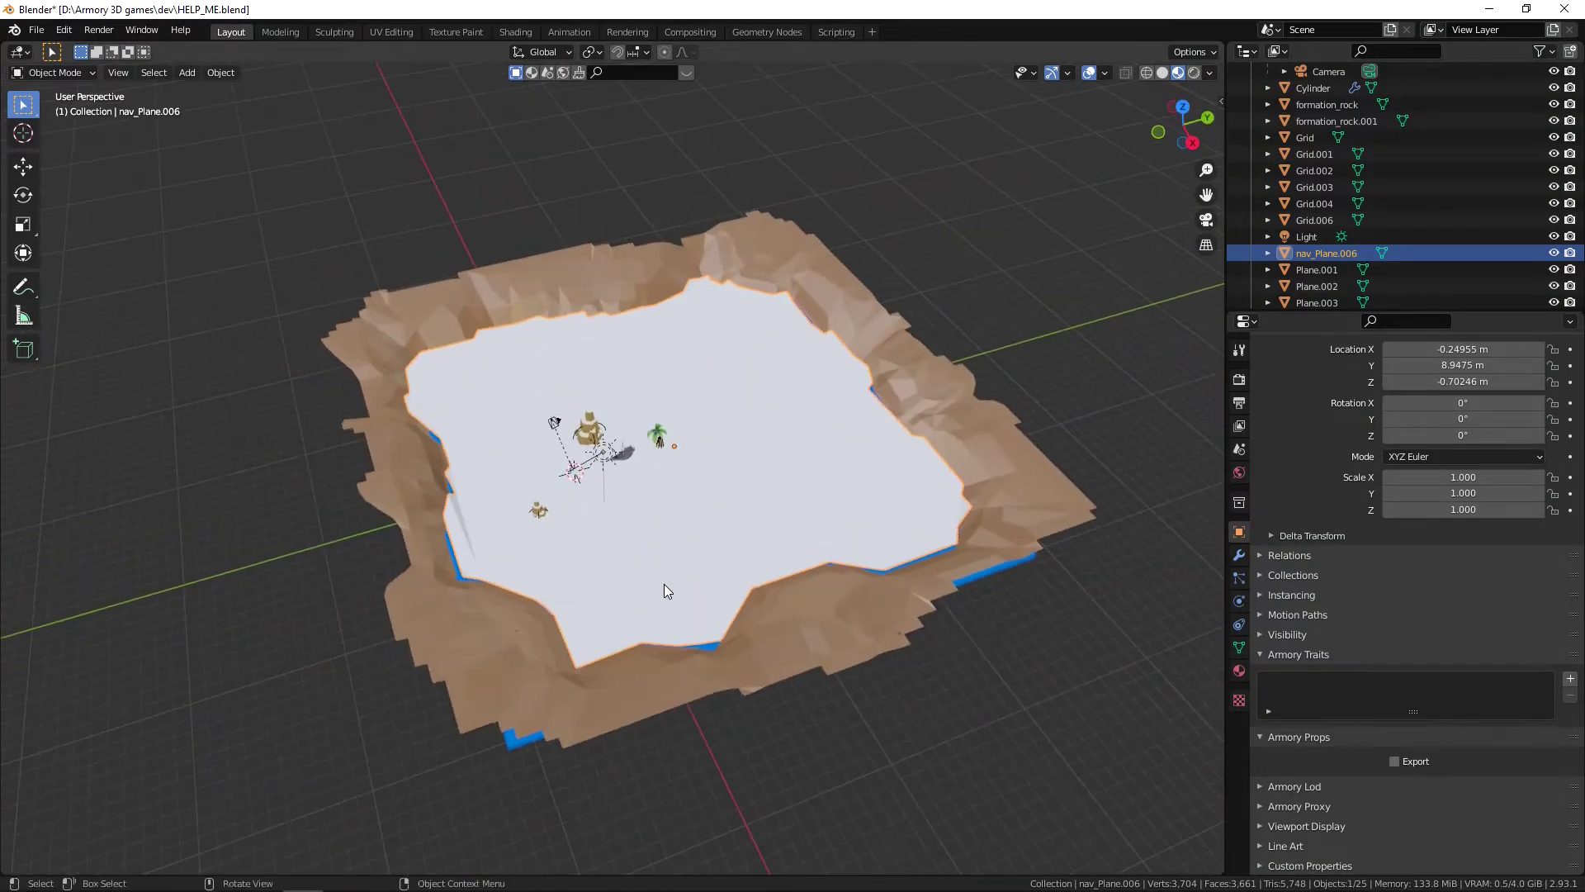
scroll(664, 583, up, 6)
middle_drag(791, 519, 936, 510)
scroll(677, 596, up, 5)
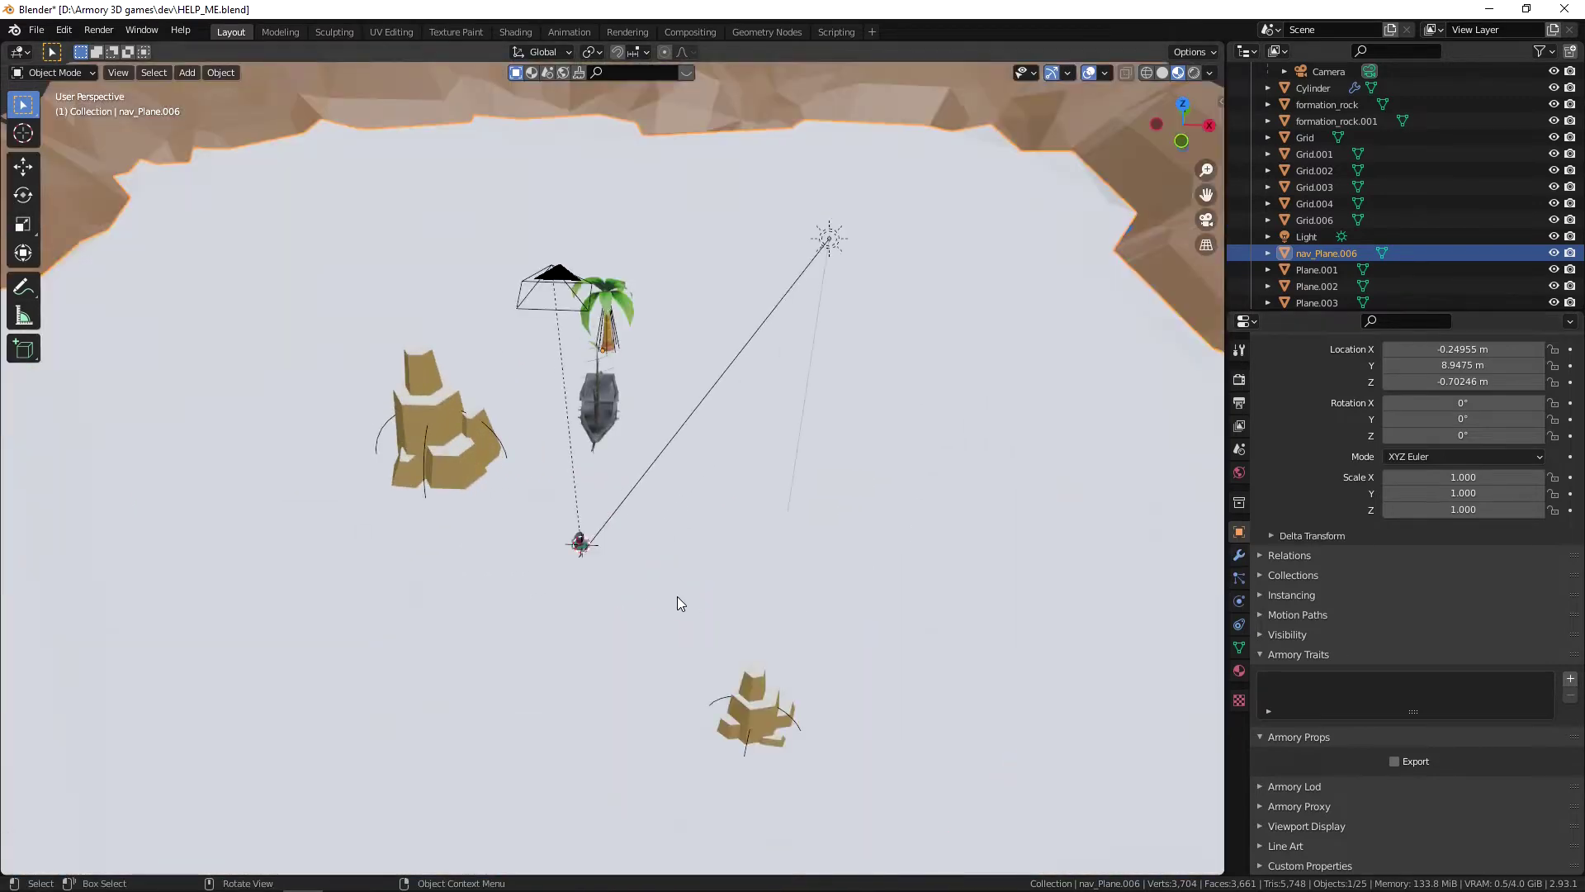
middle_drag(677, 597, 1176, 404)
Step: Hide the nav_Plane.006 navigation mesh so the water is visible again
key(h)
scroll(775, 560, up, 3)
scroll(734, 560, down, 4)
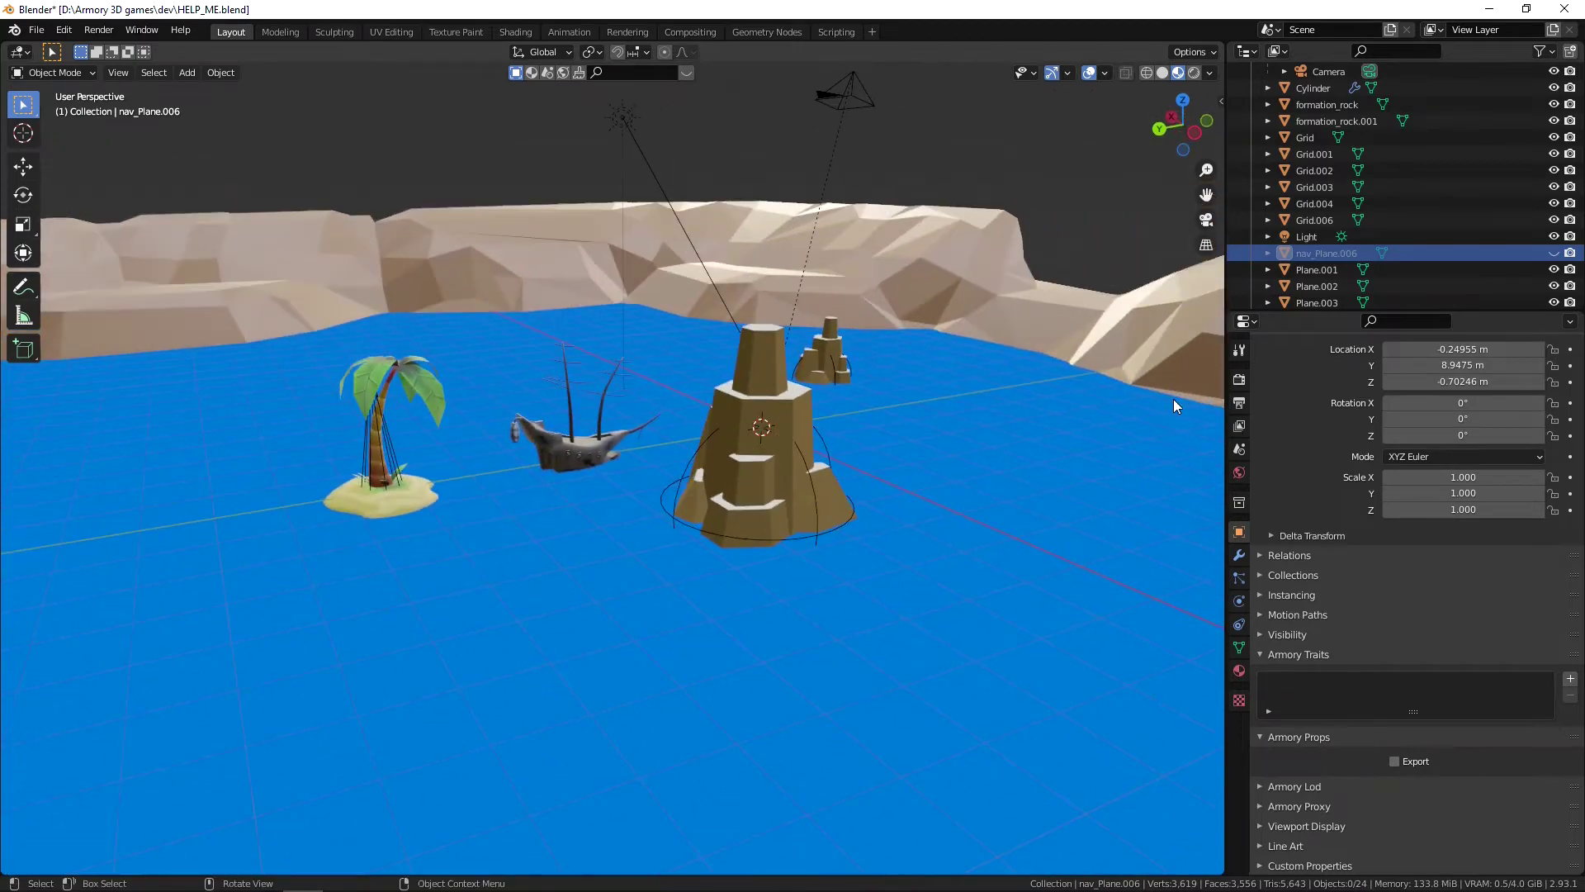
click(1554, 253)
click(1554, 253)
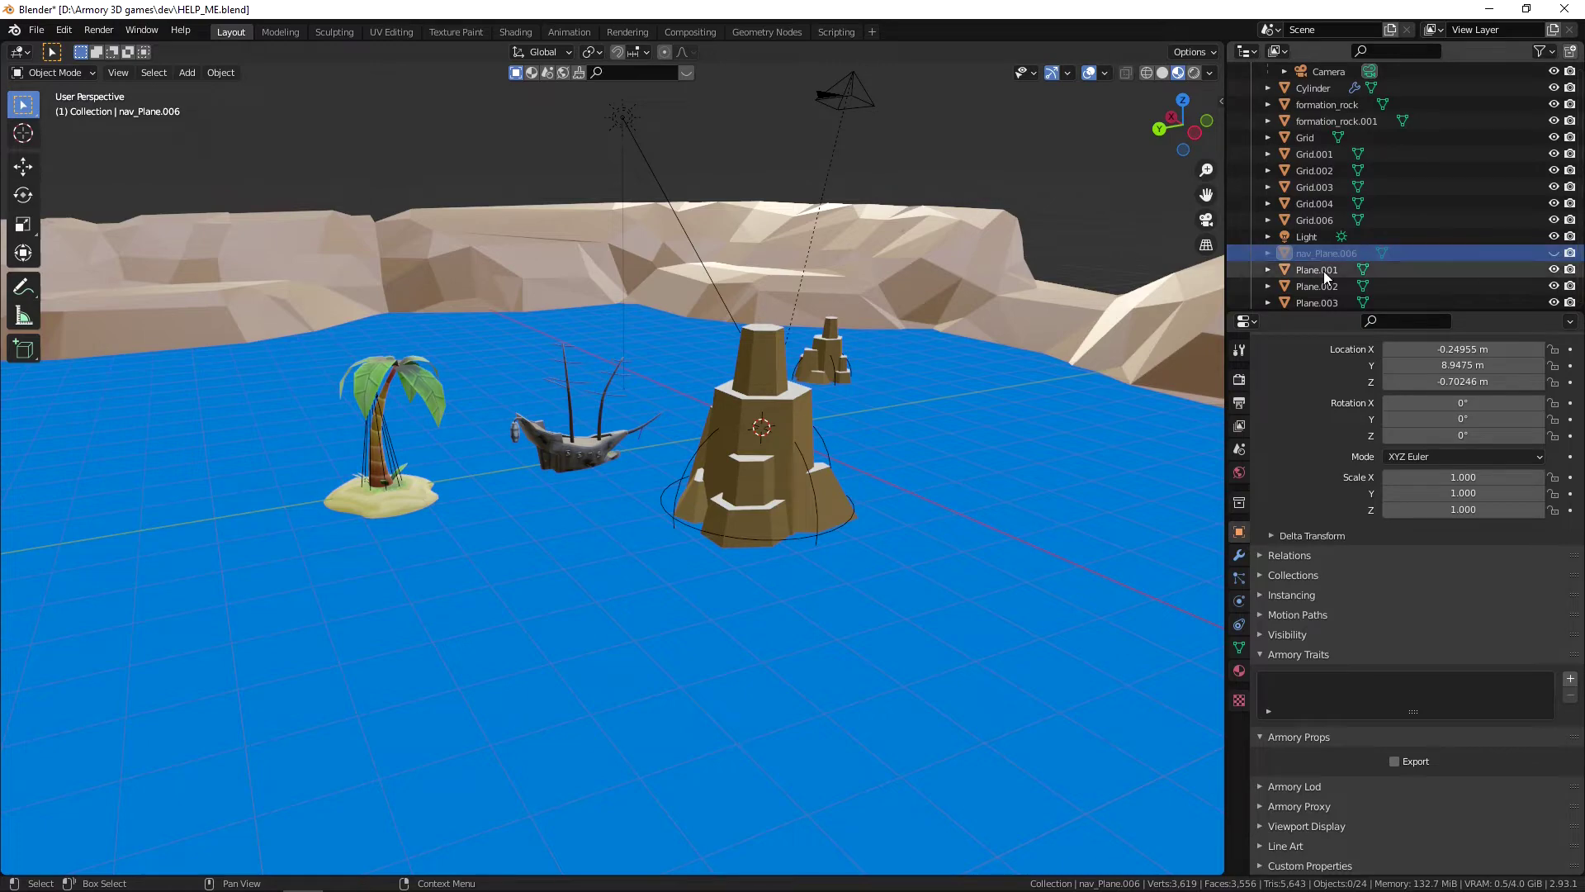
Step: Select the enemy Ship and orbit to a low side view of it
scroll(744, 443, up, 5)
middle_drag(745, 442, 820, 589)
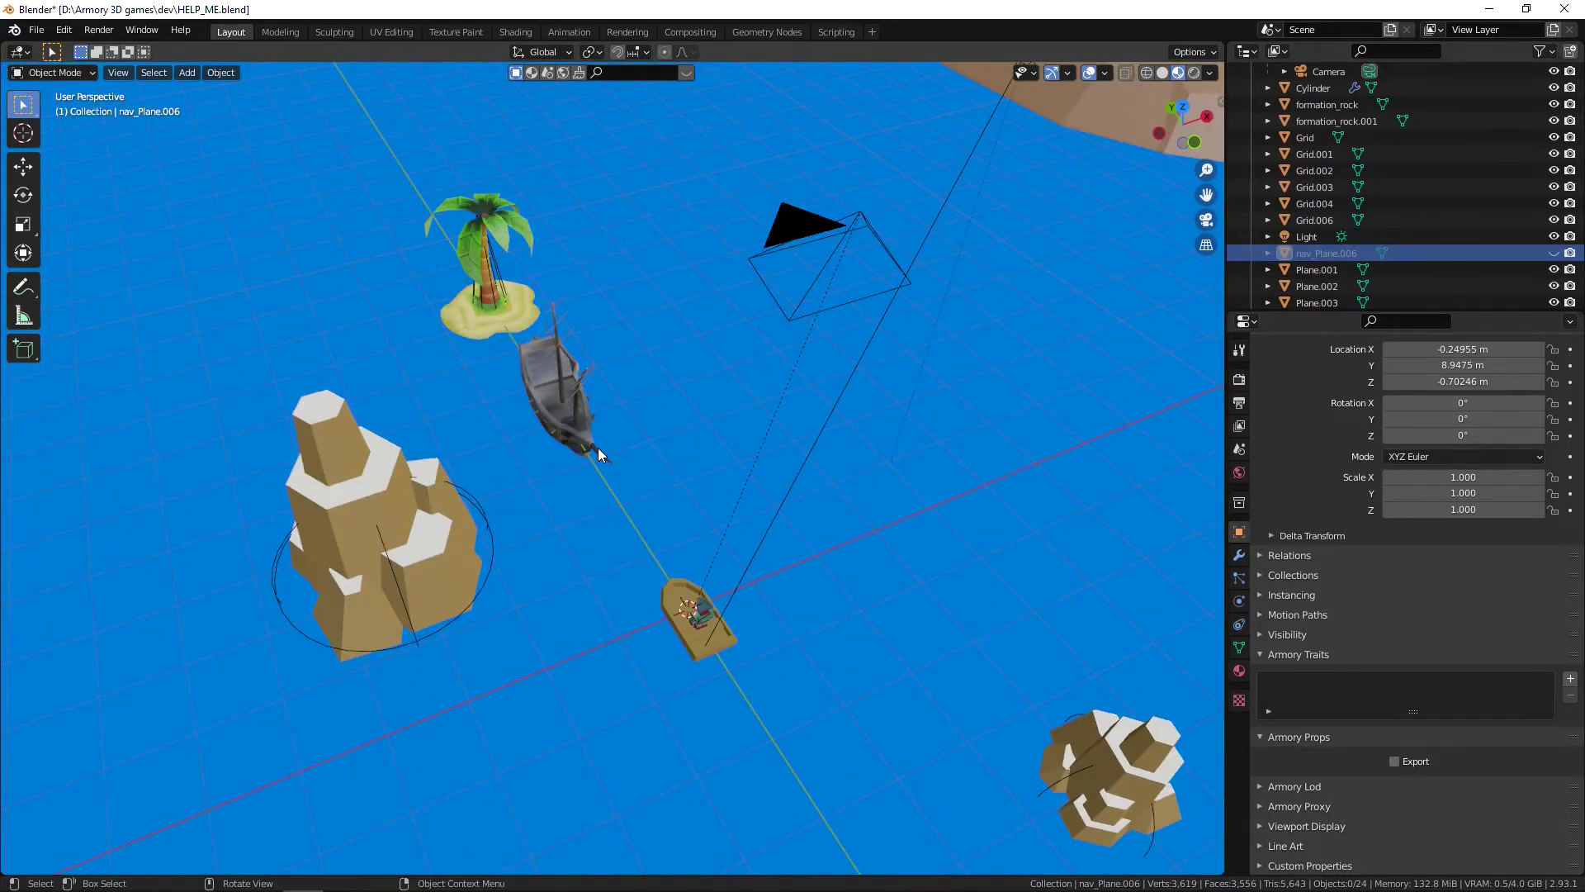
click(573, 431)
middle_drag(758, 474, 706, 429)
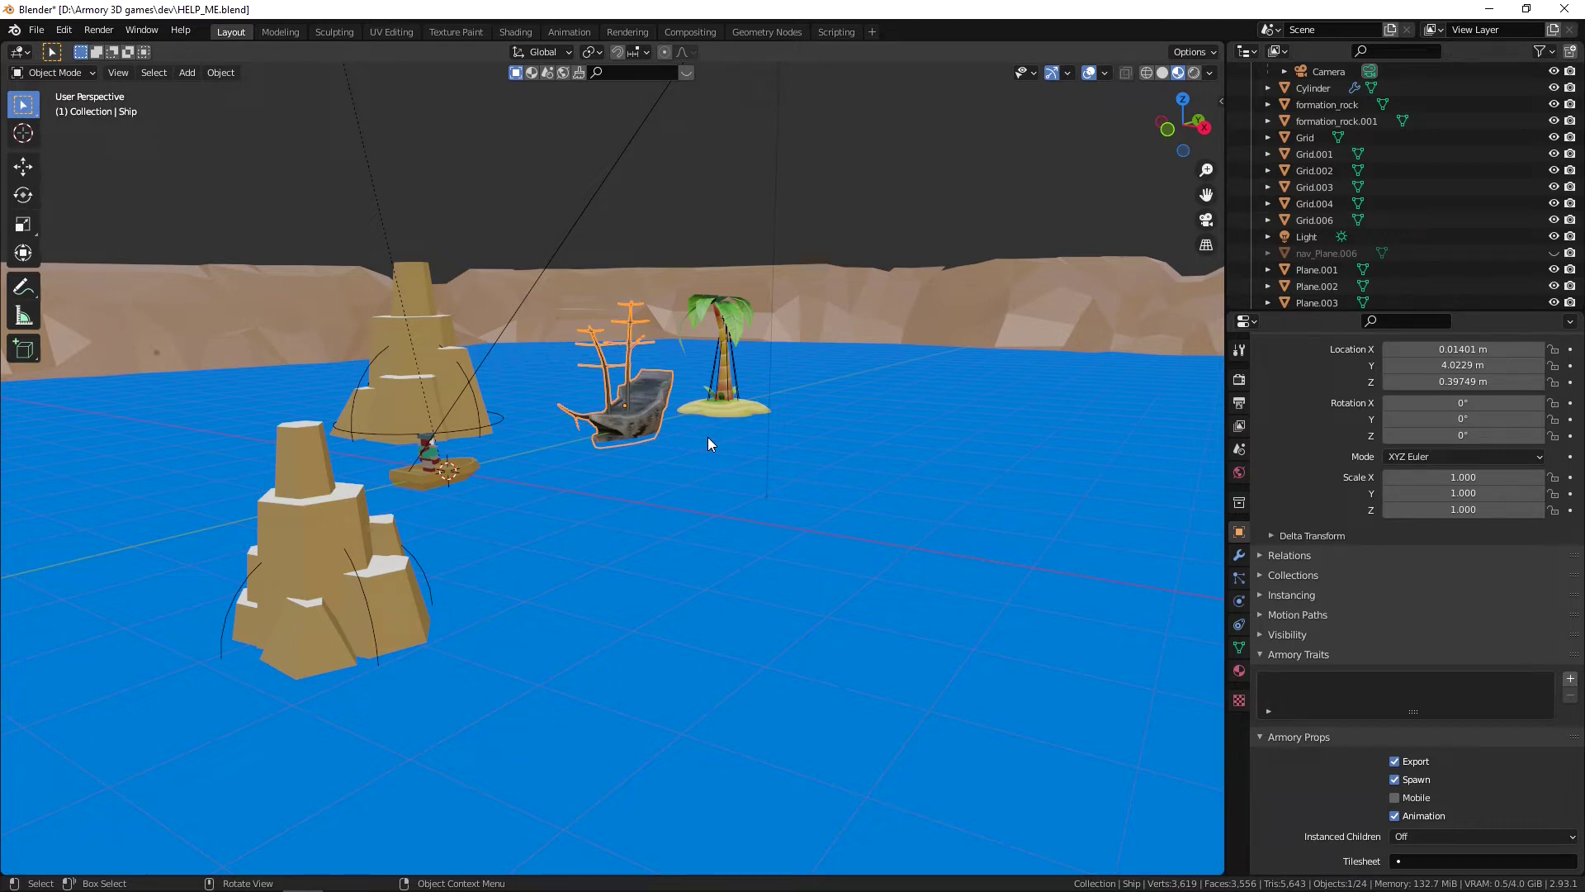
Step: Add a bundled NavAgent trait to the Ship
scroll(1379, 656, down, 3)
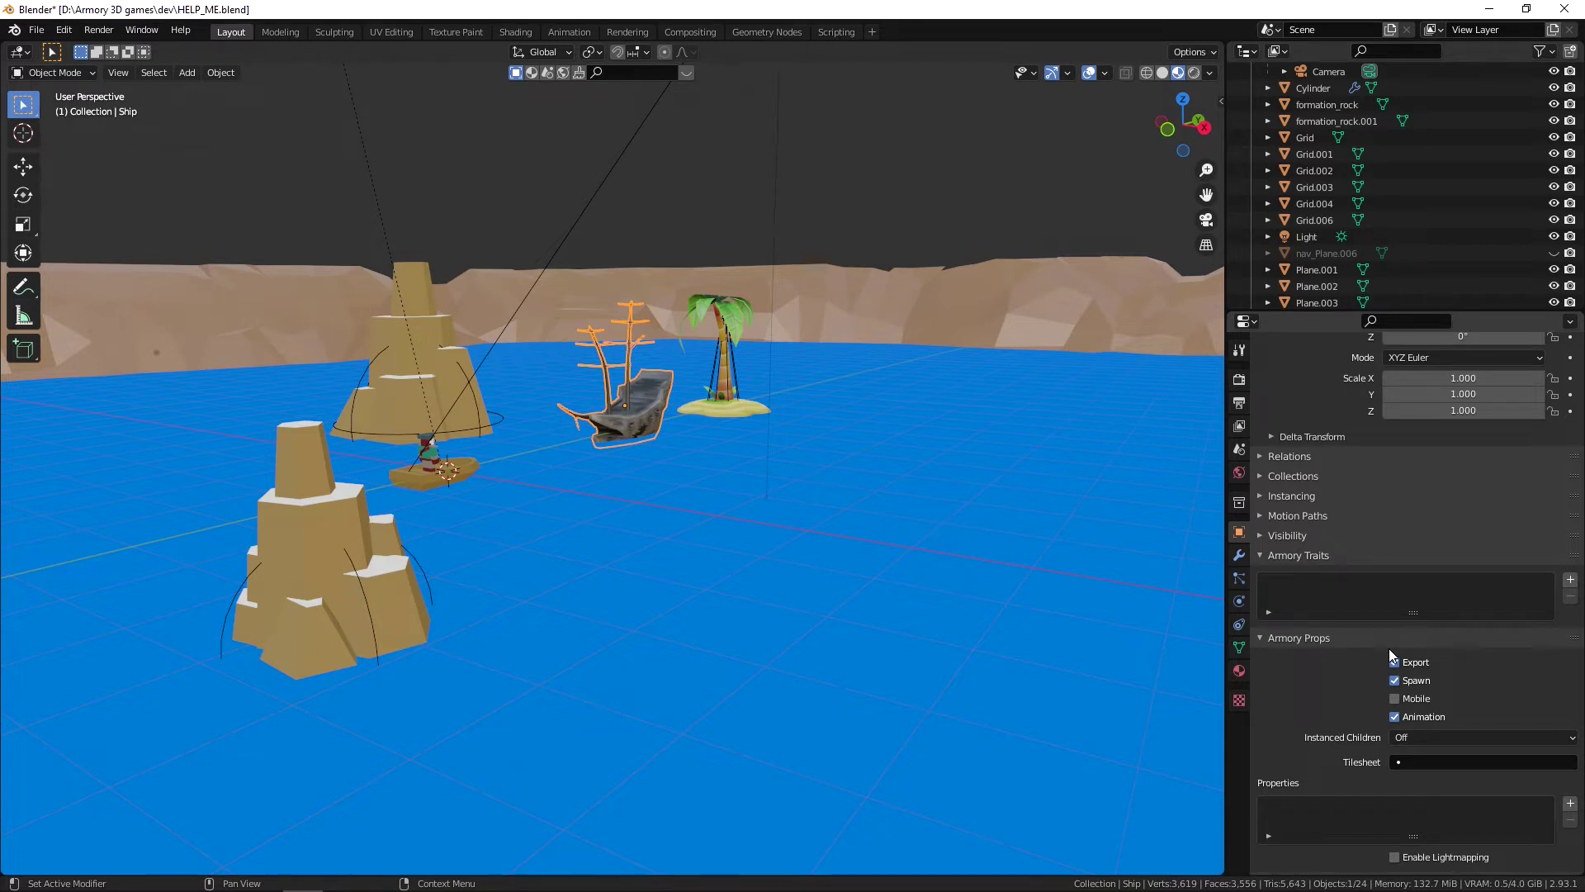
click(1570, 580)
click(1434, 631)
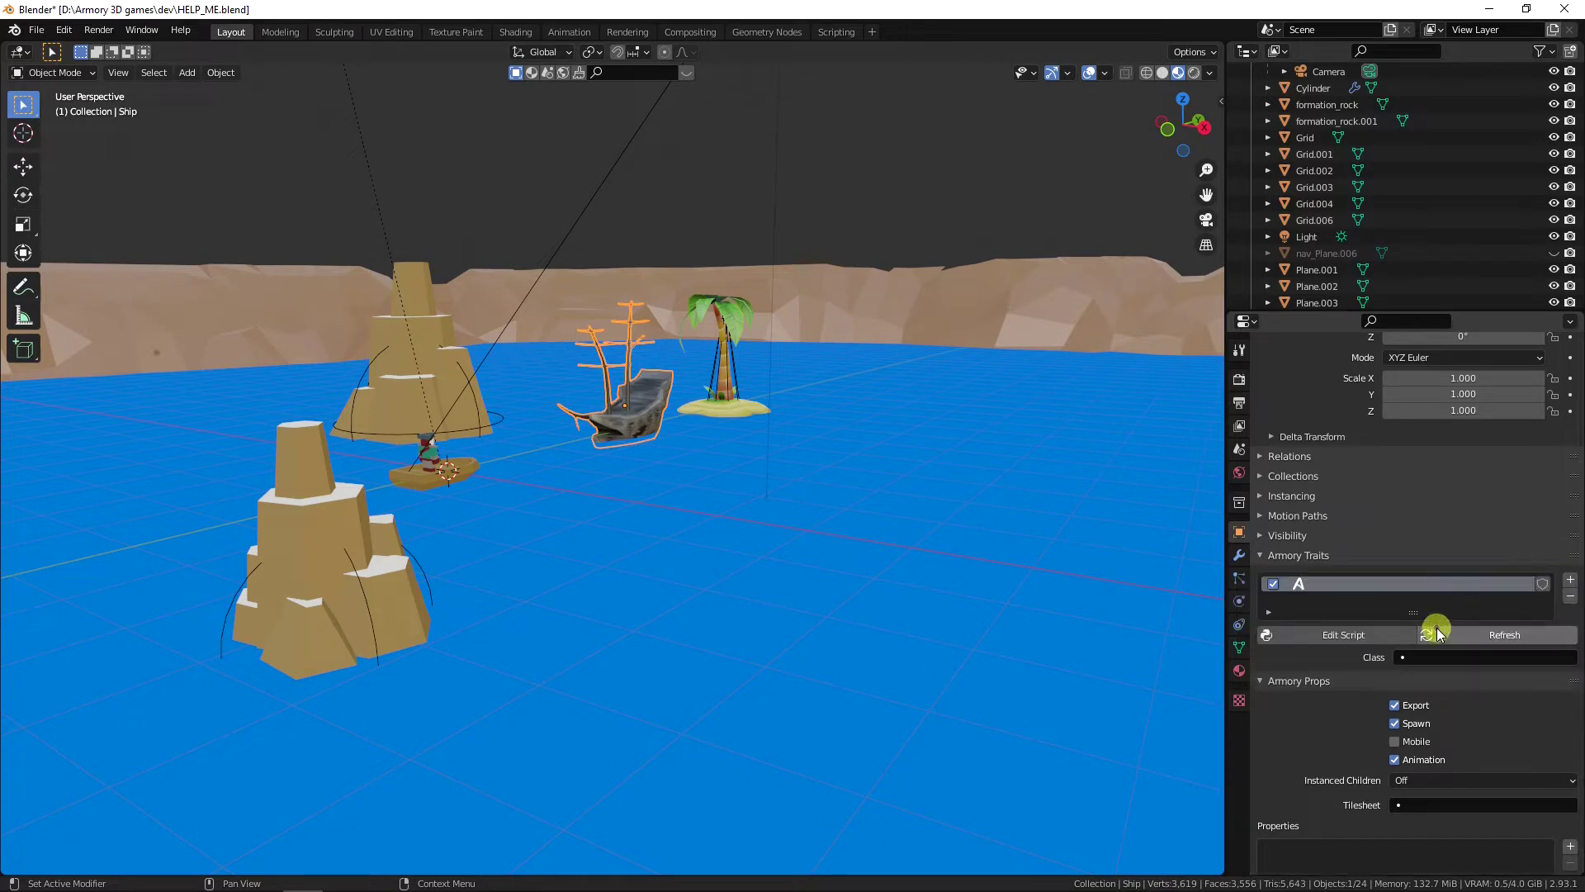
click(1425, 656)
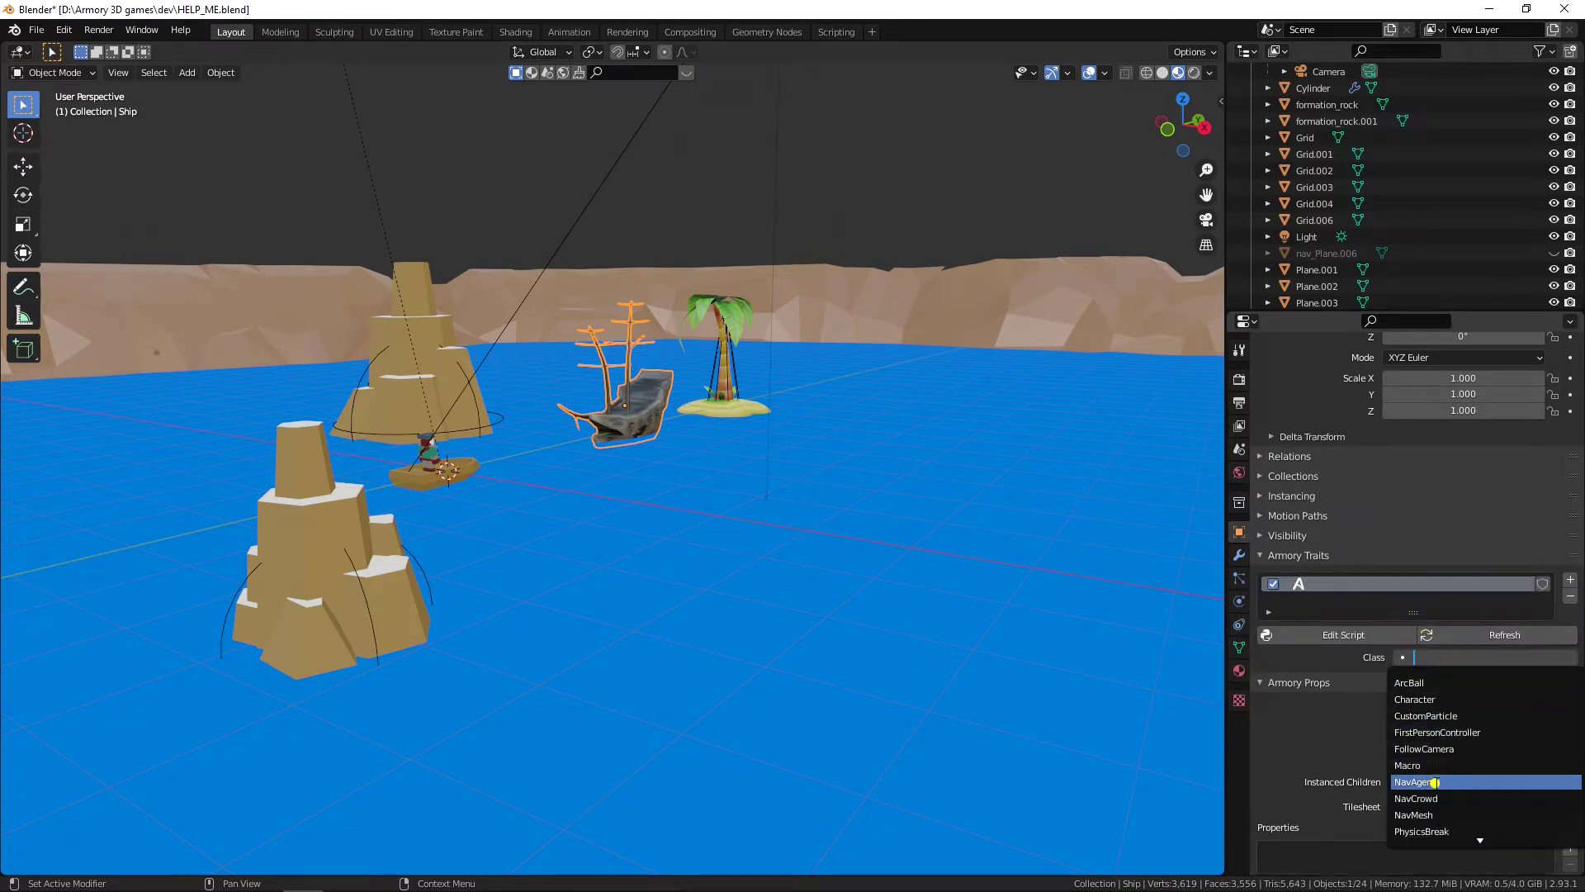
click(1431, 781)
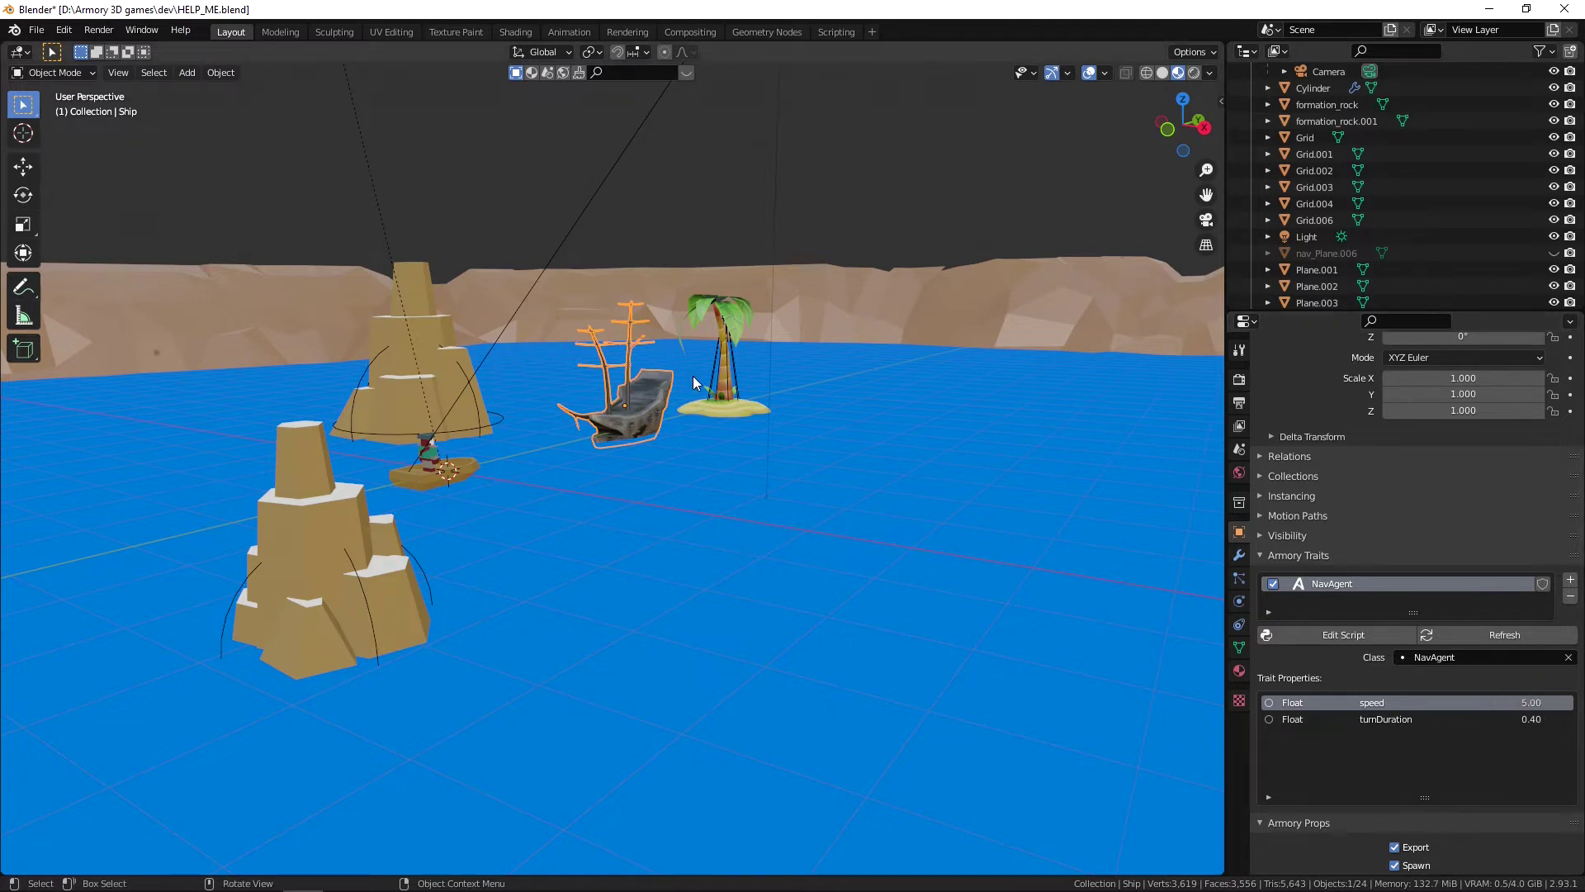
Step: Lower the NavAgent speed from 5.00 to 2, leaving the ship unrotated
key(r)
key(z)
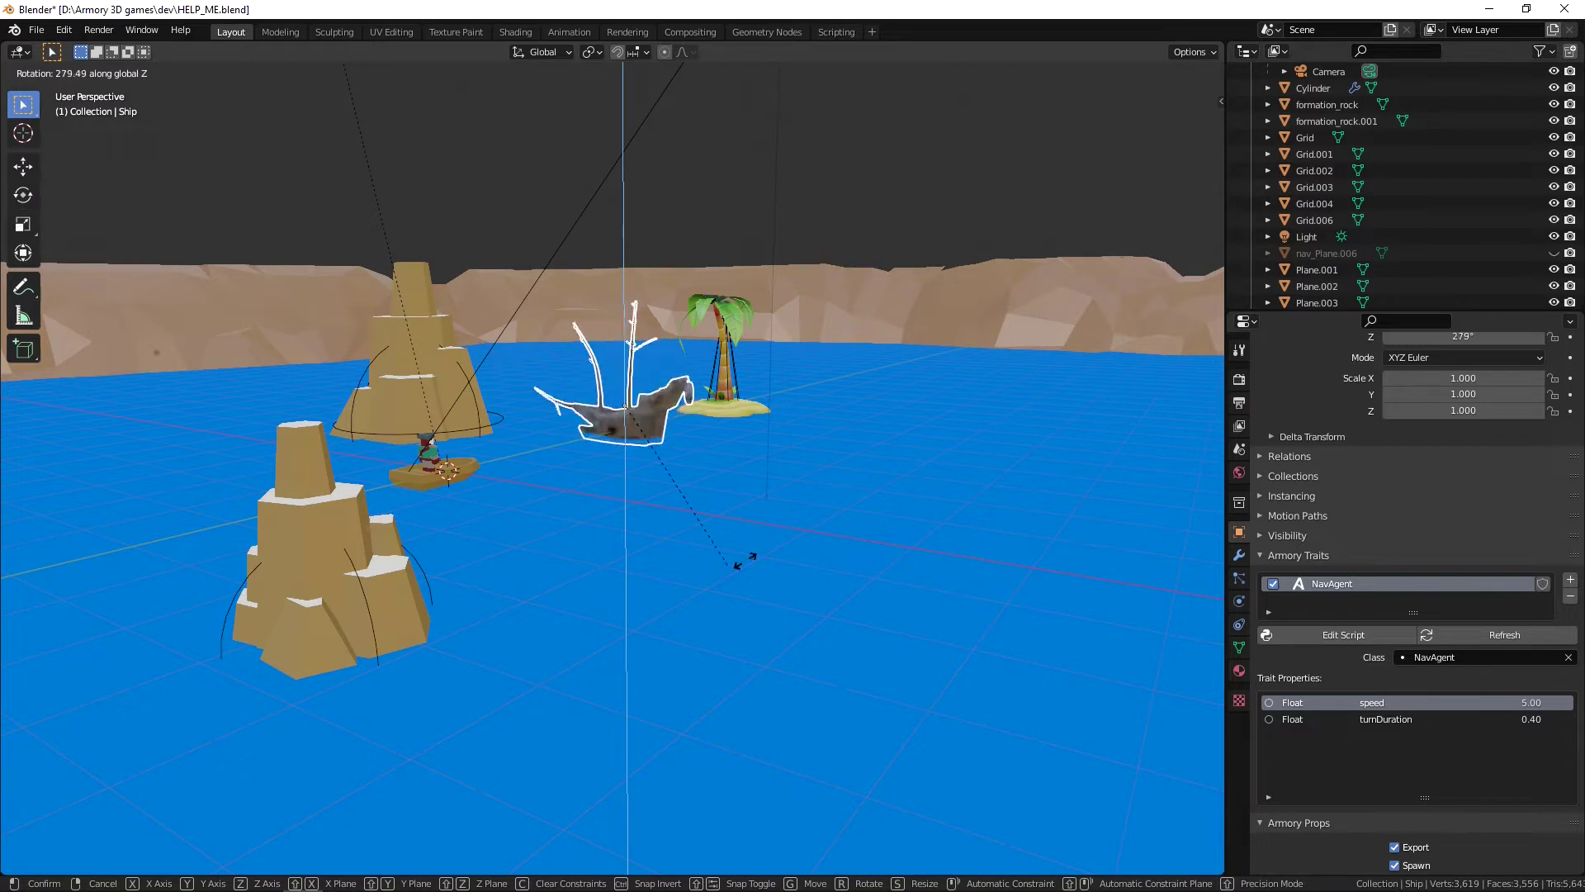
right_click(850, 458)
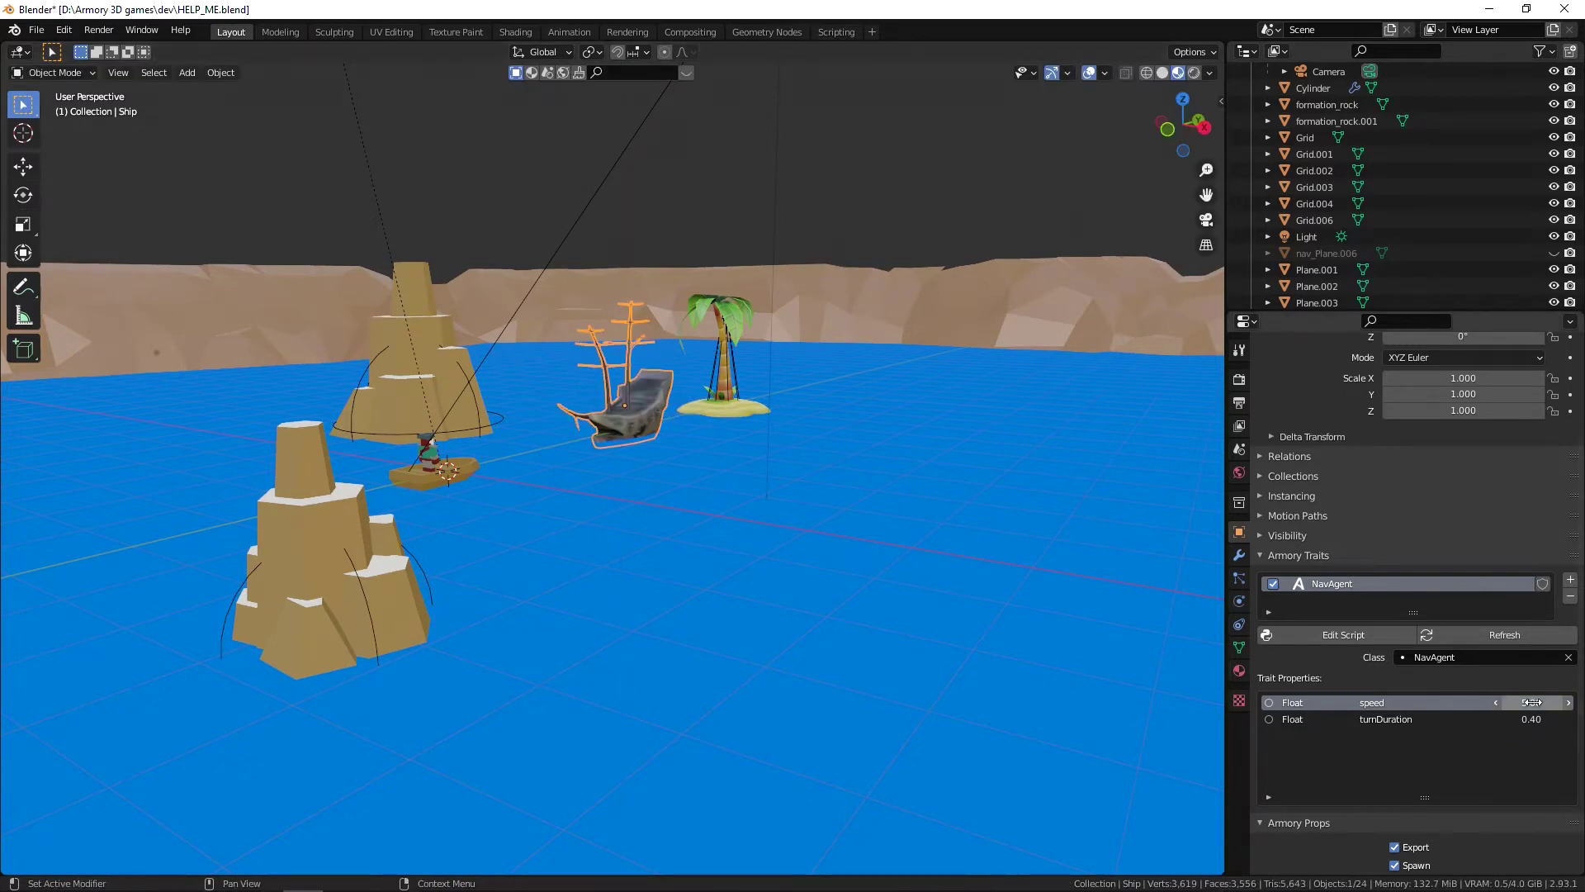
click(1532, 702)
text(2)
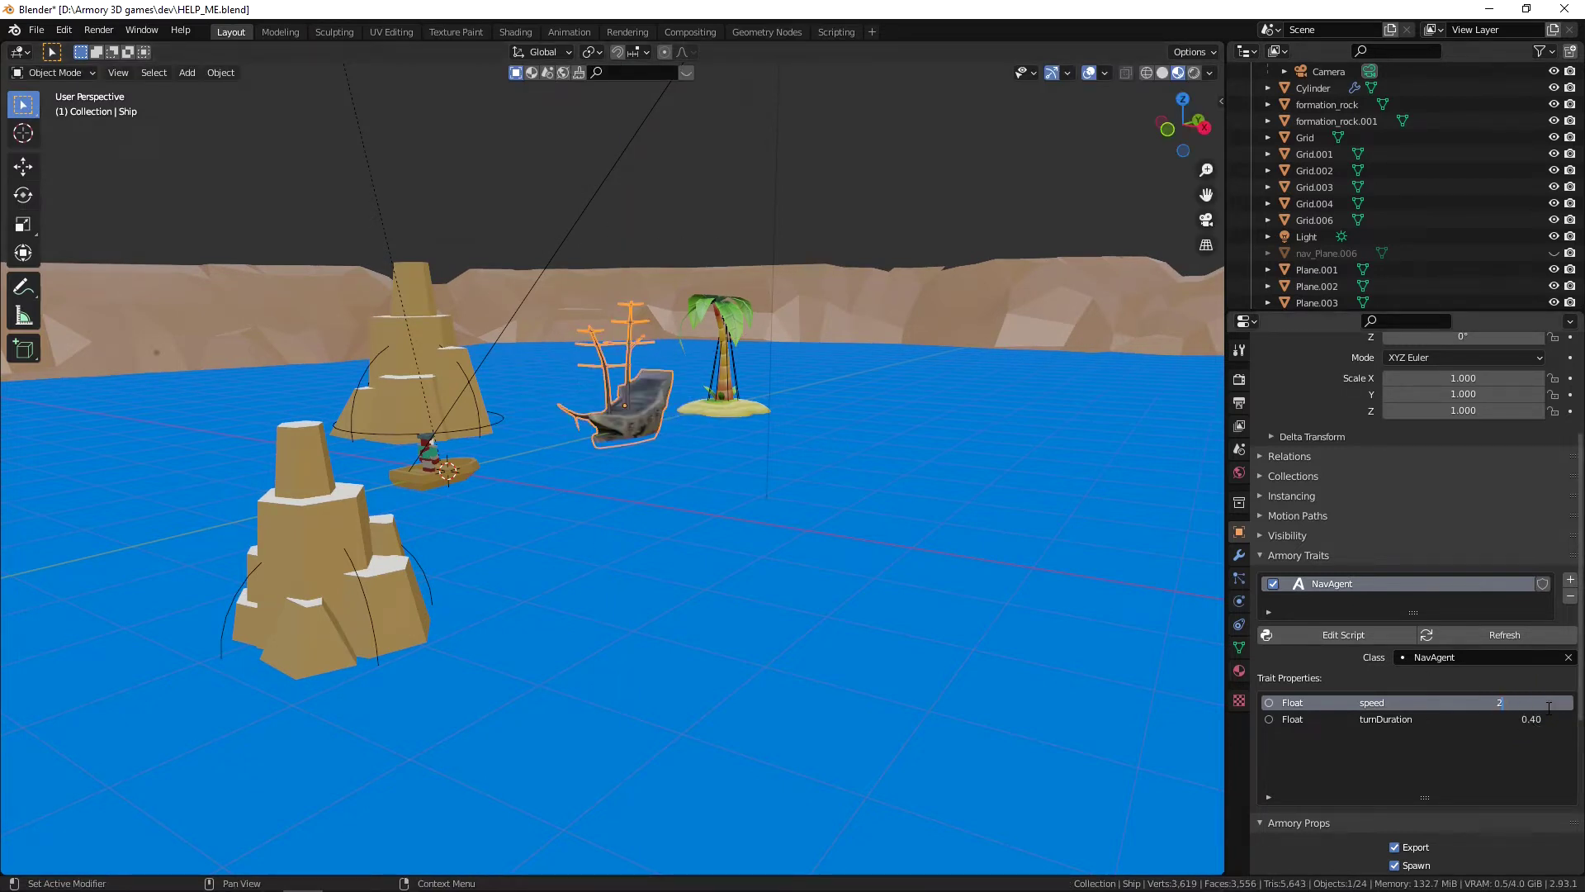
key(Return)
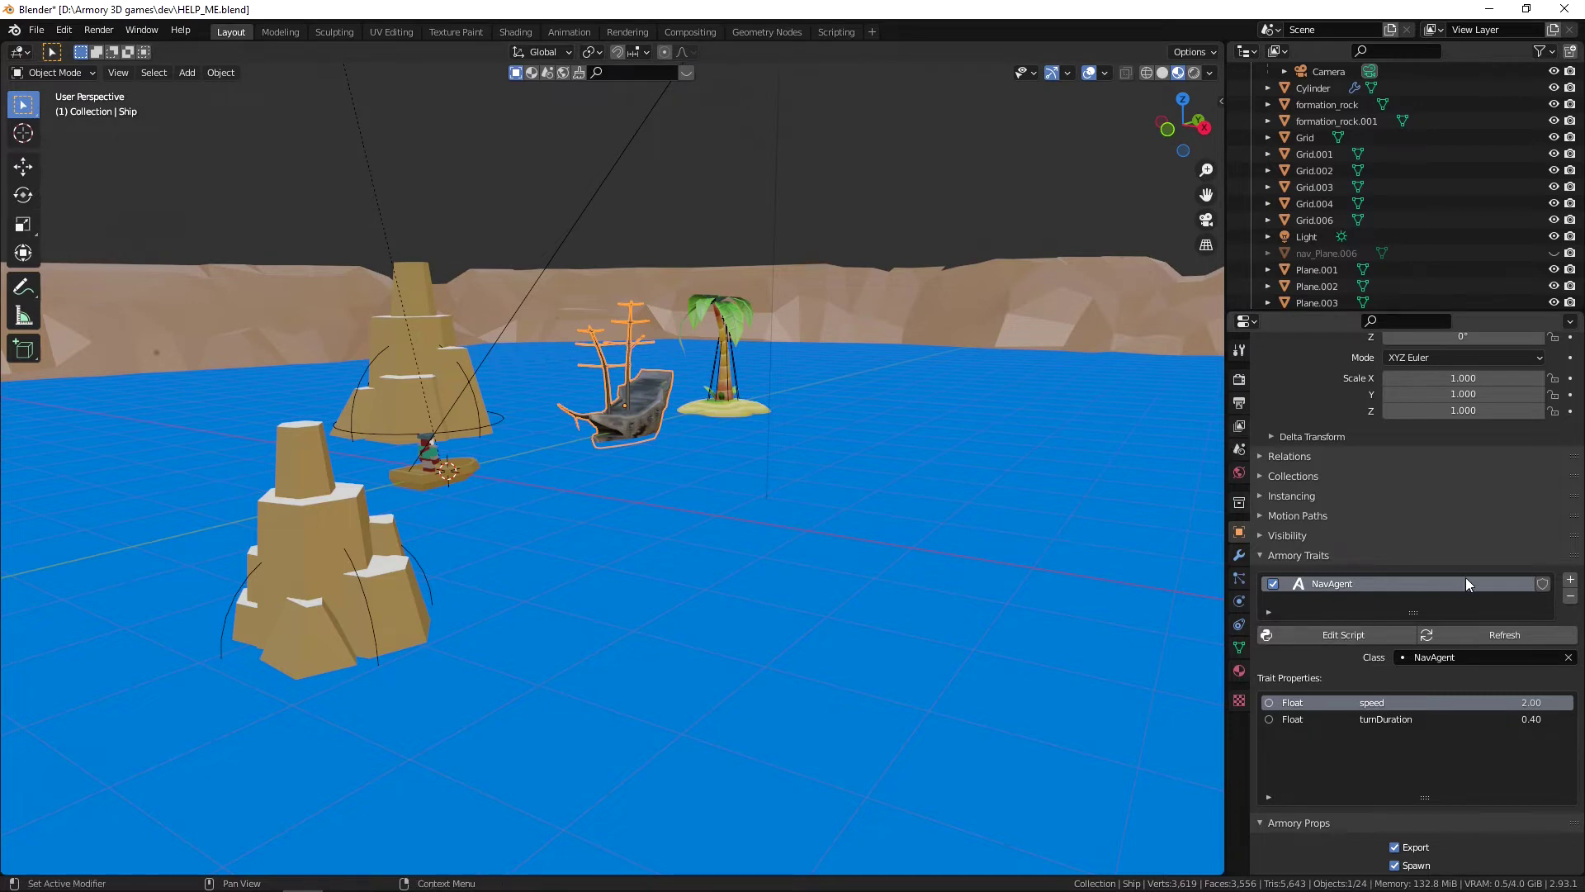
Step: Add a logic-node trait to the Ship with a new node tree named 'Follow'
click(1570, 580)
click(1344, 611)
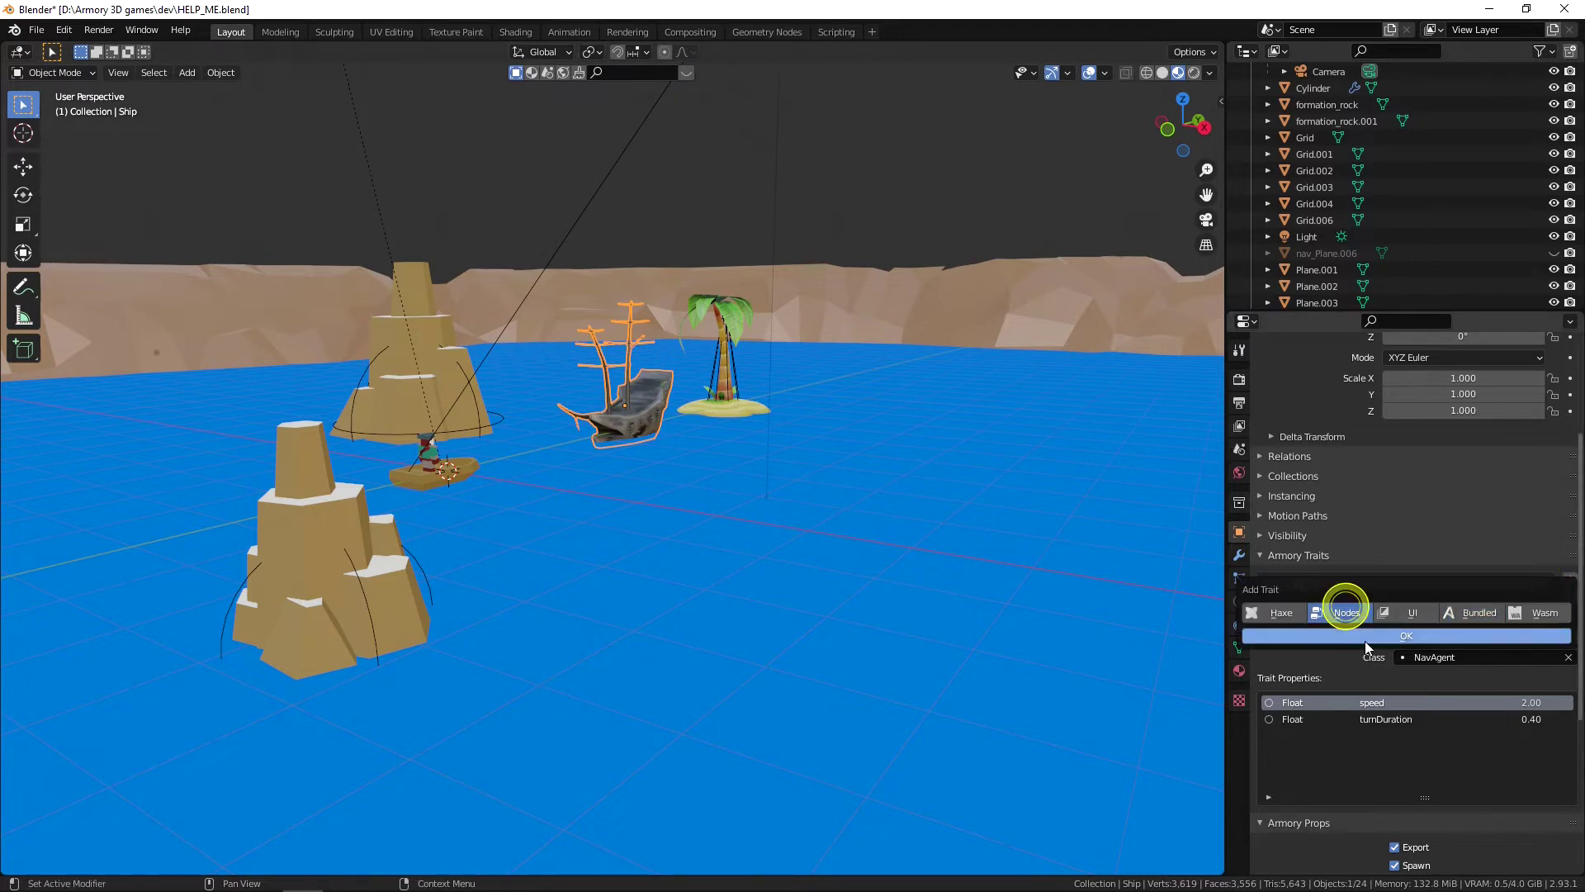
click(1338, 667)
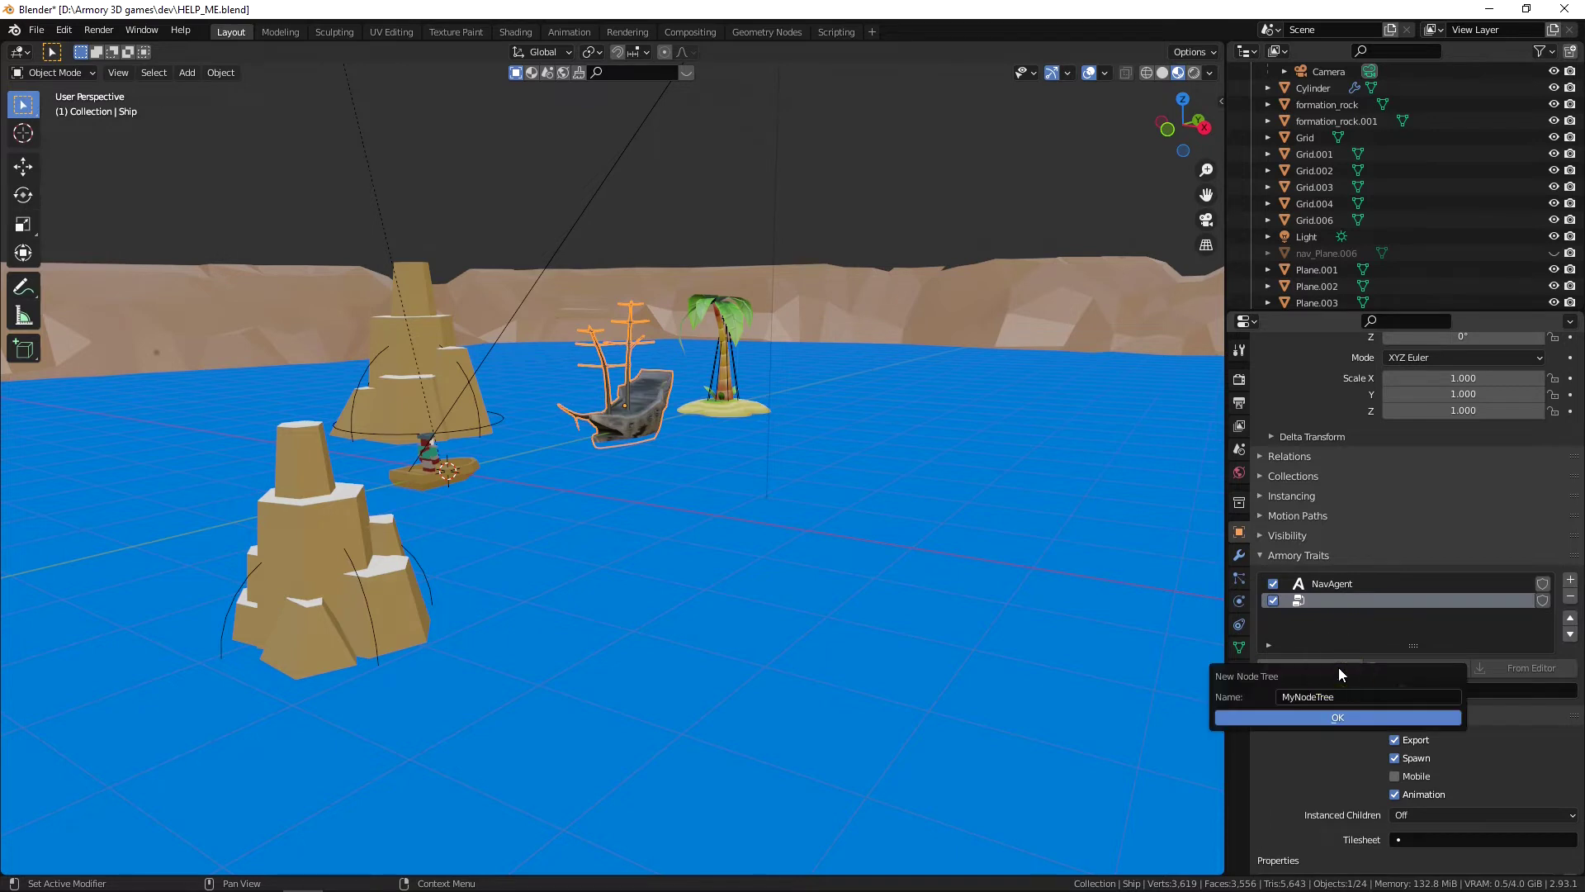
click(1384, 694)
text(Follow)
key(Return)
Step: Load the Follow tree in the node editor and add an On Timer event node
click(836, 32)
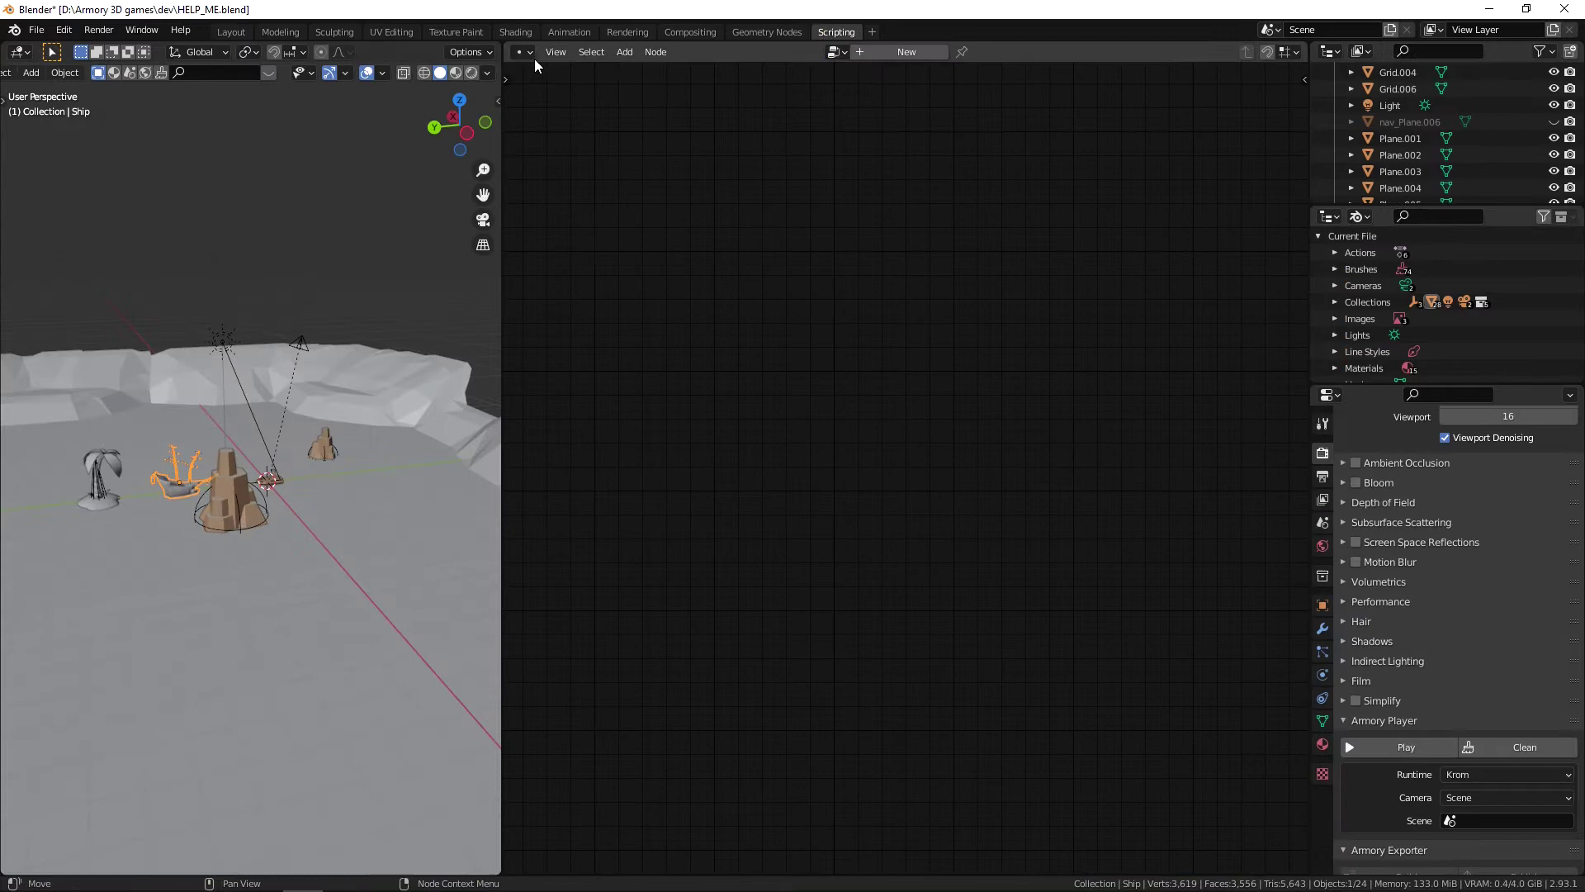
click(834, 52)
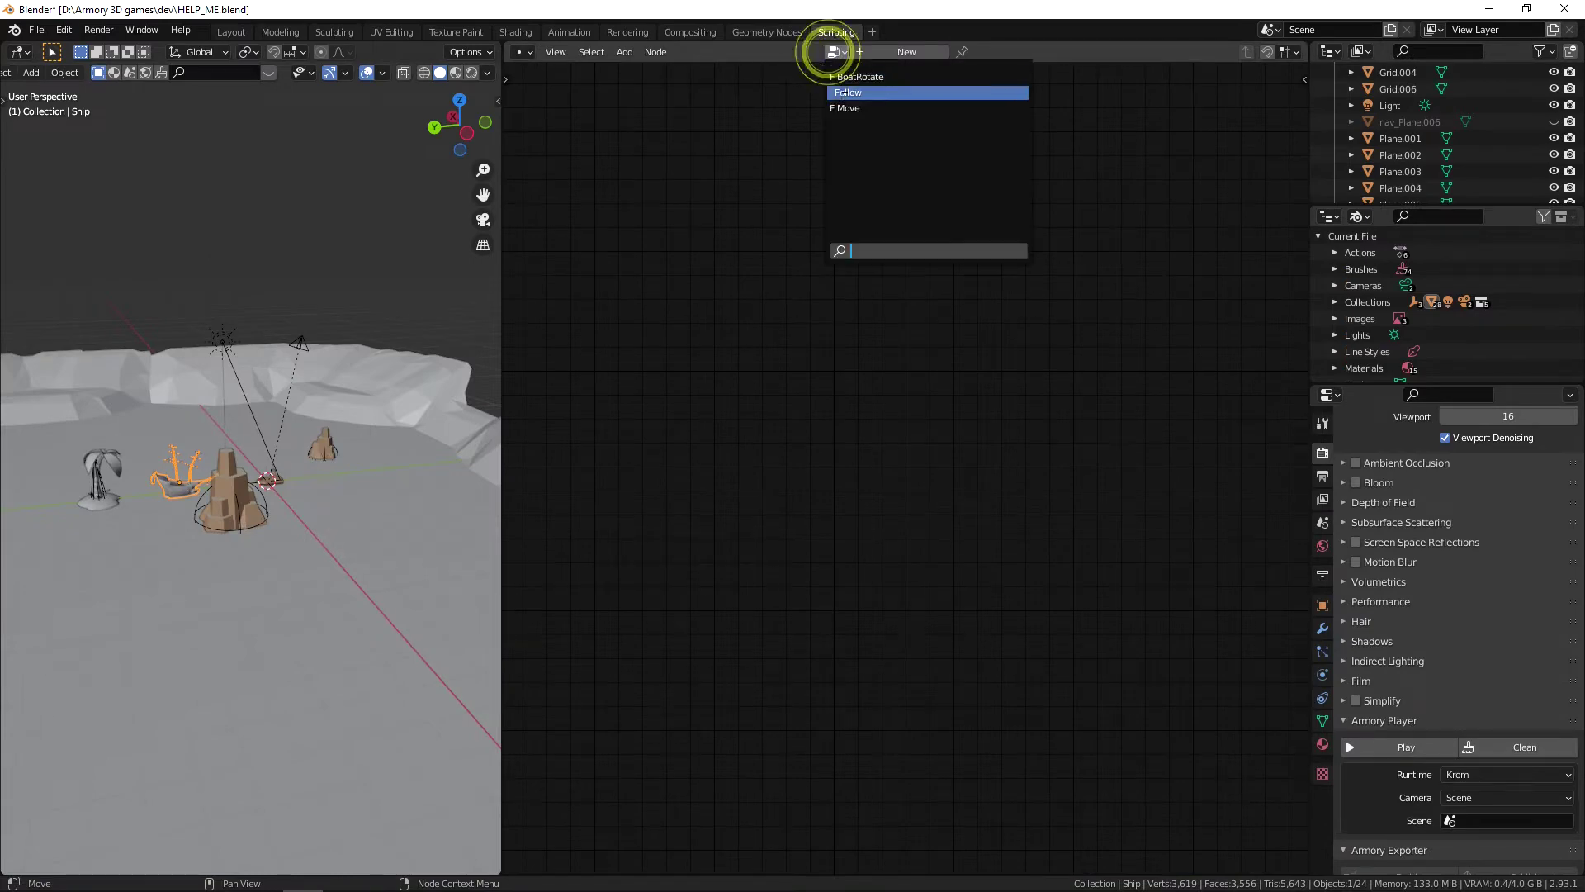
click(841, 94)
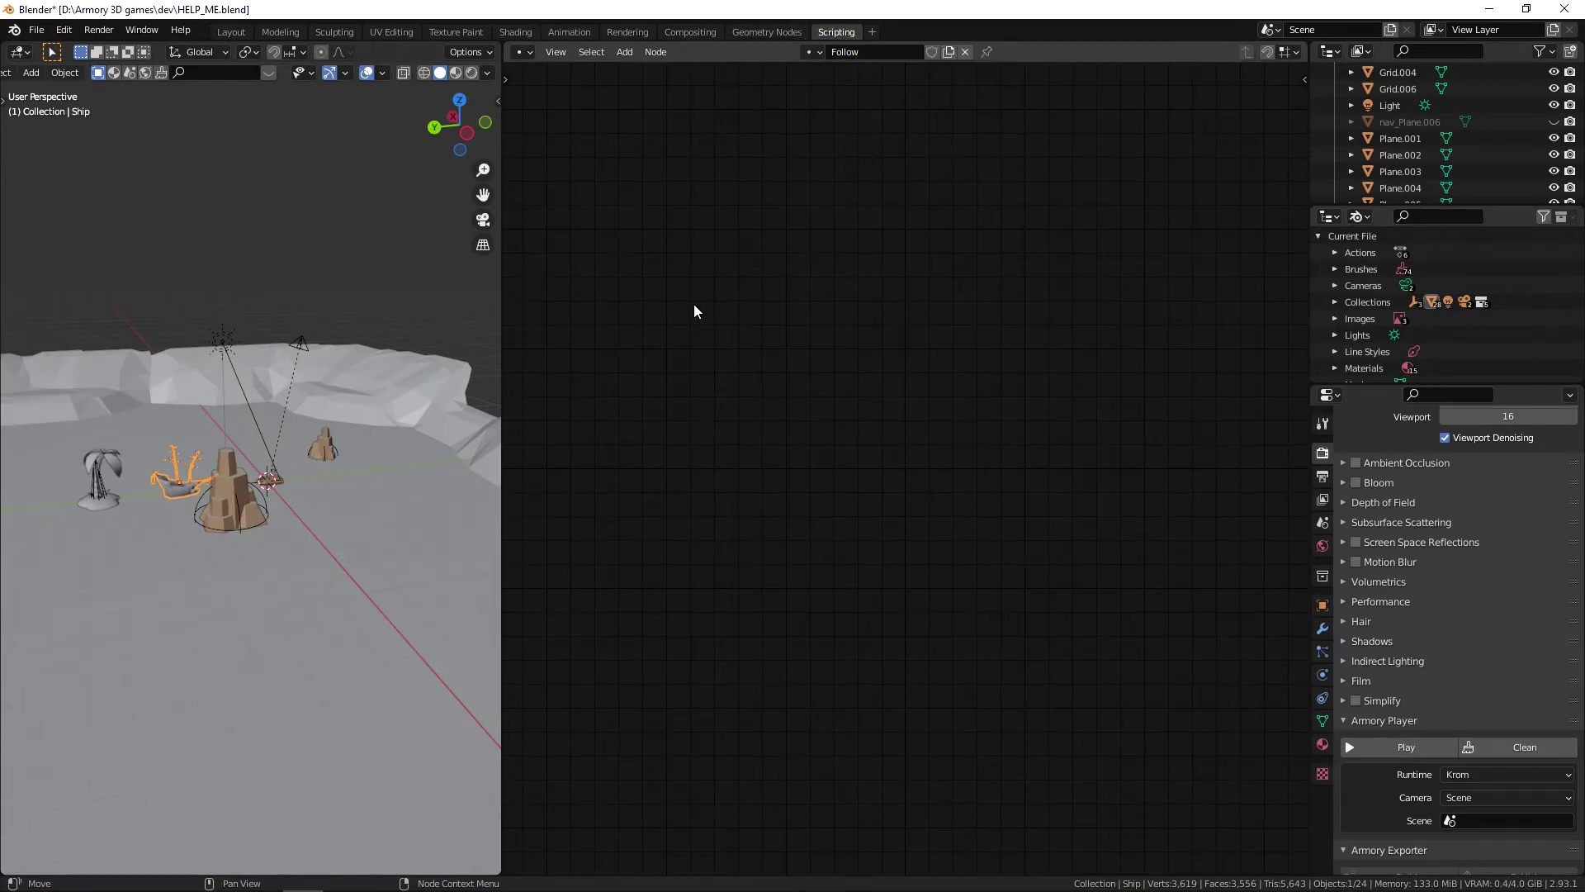
key(shift+a)
mouse_move(693, 305)
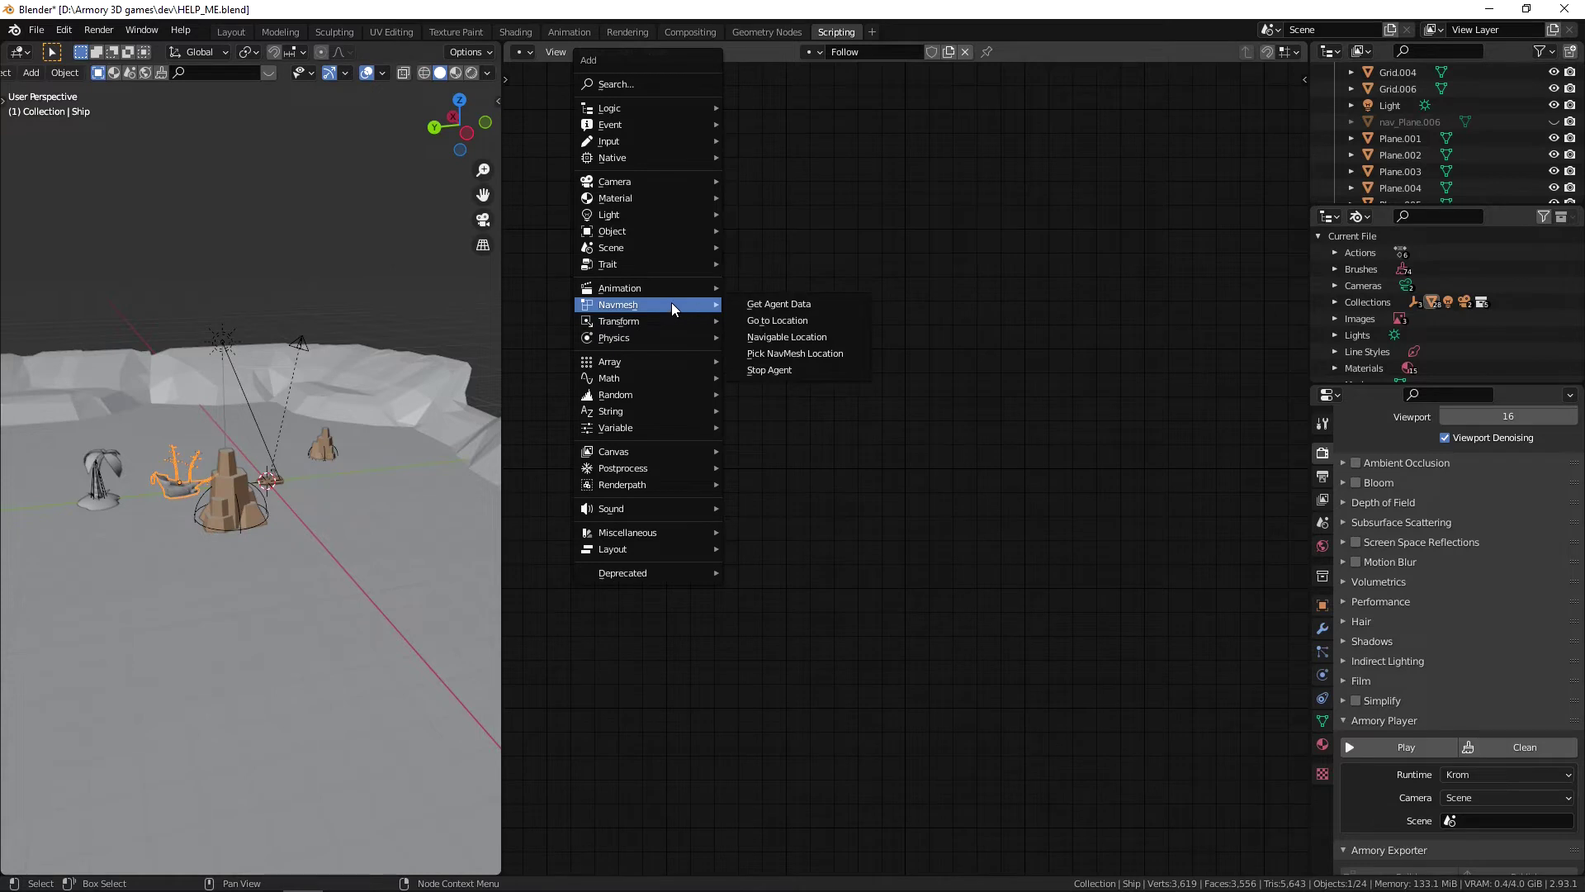
mouse_move(651, 124)
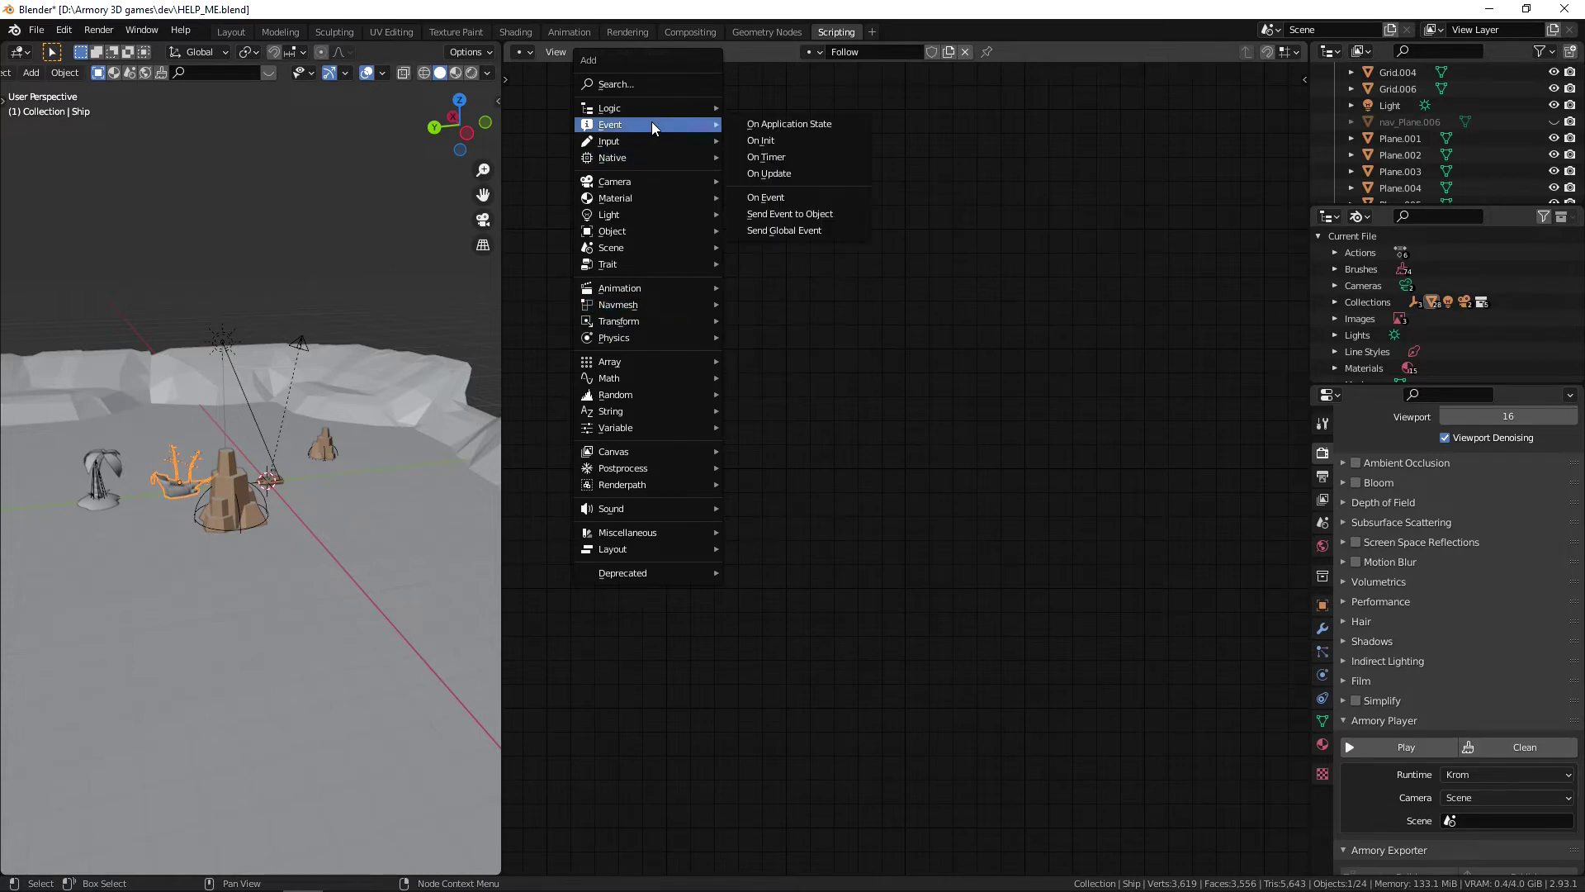
click(805, 159)
click(644, 247)
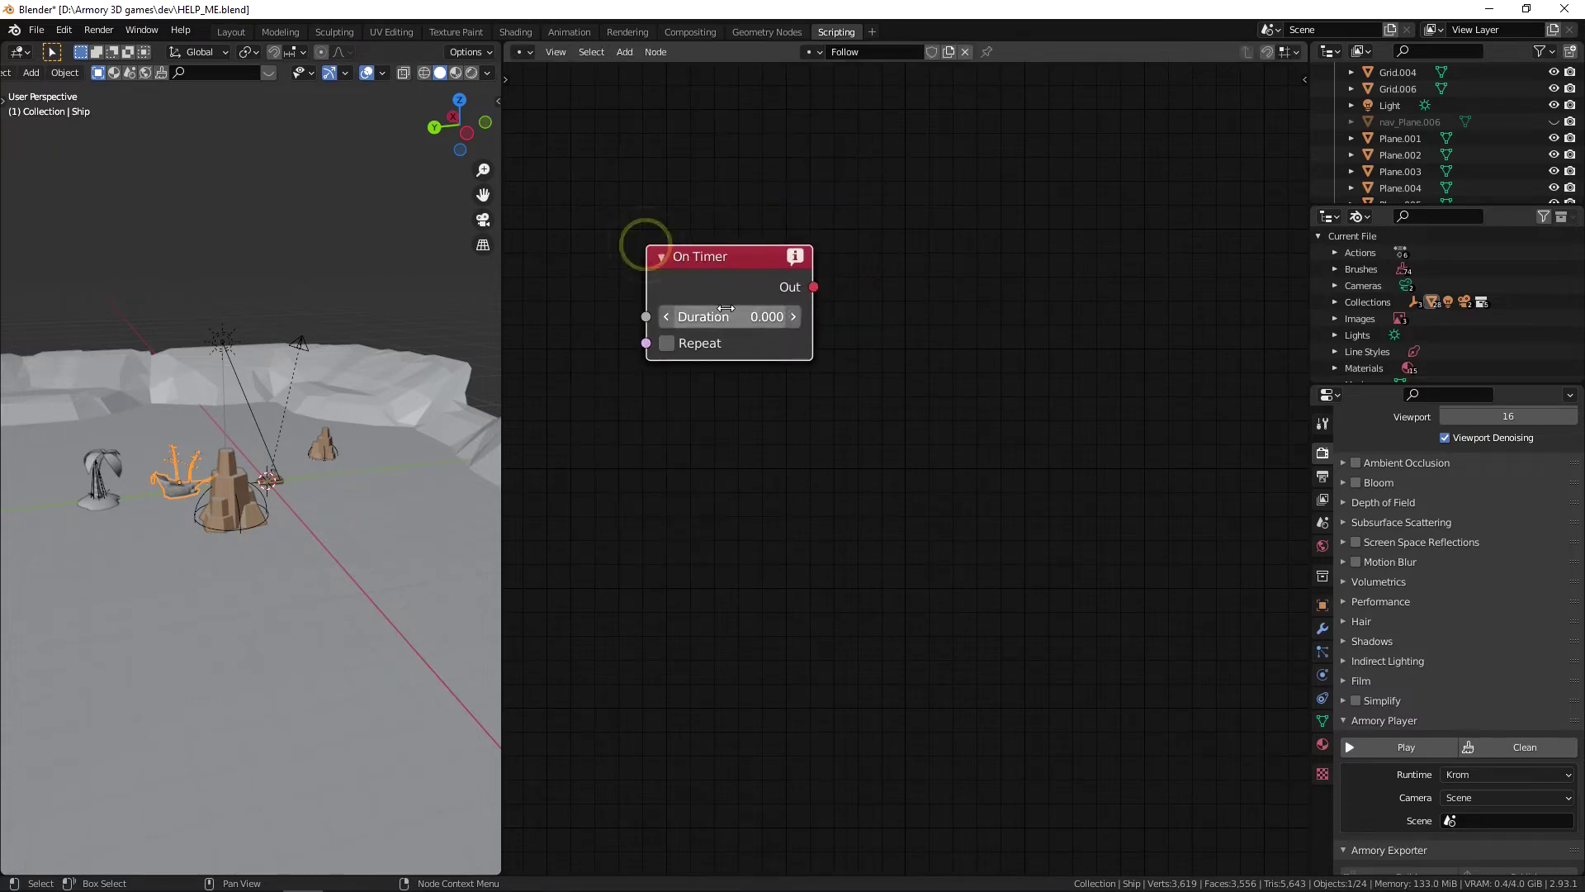
Step: Set the On Timer's Duration to 0.2 with Repeat enabled, and reposition it
click(726, 310)
text(0)
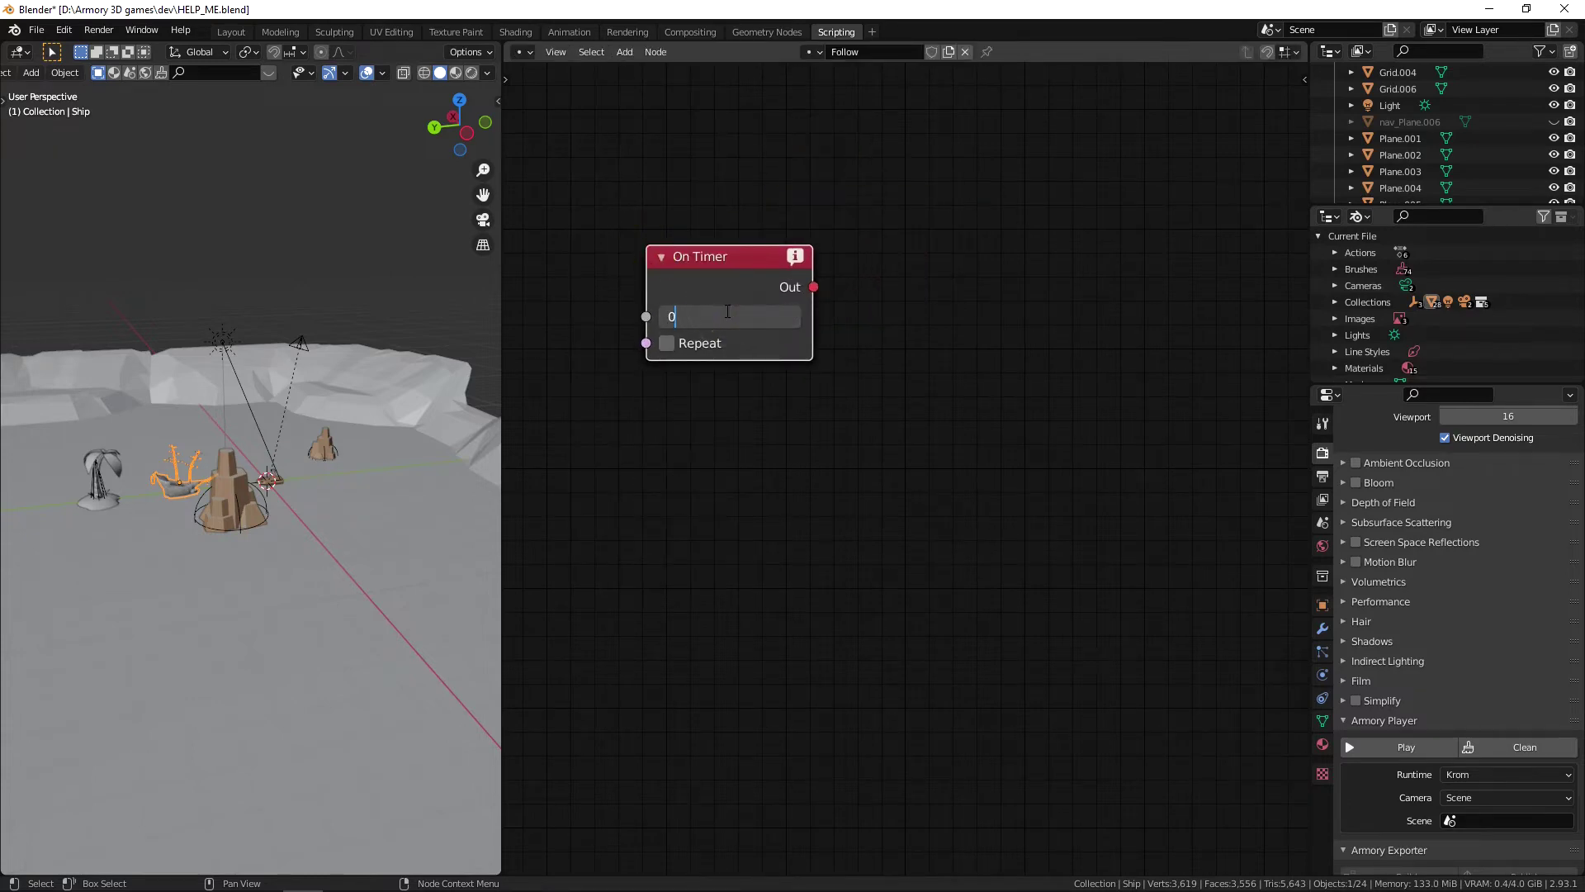
text(.2)
key(Return)
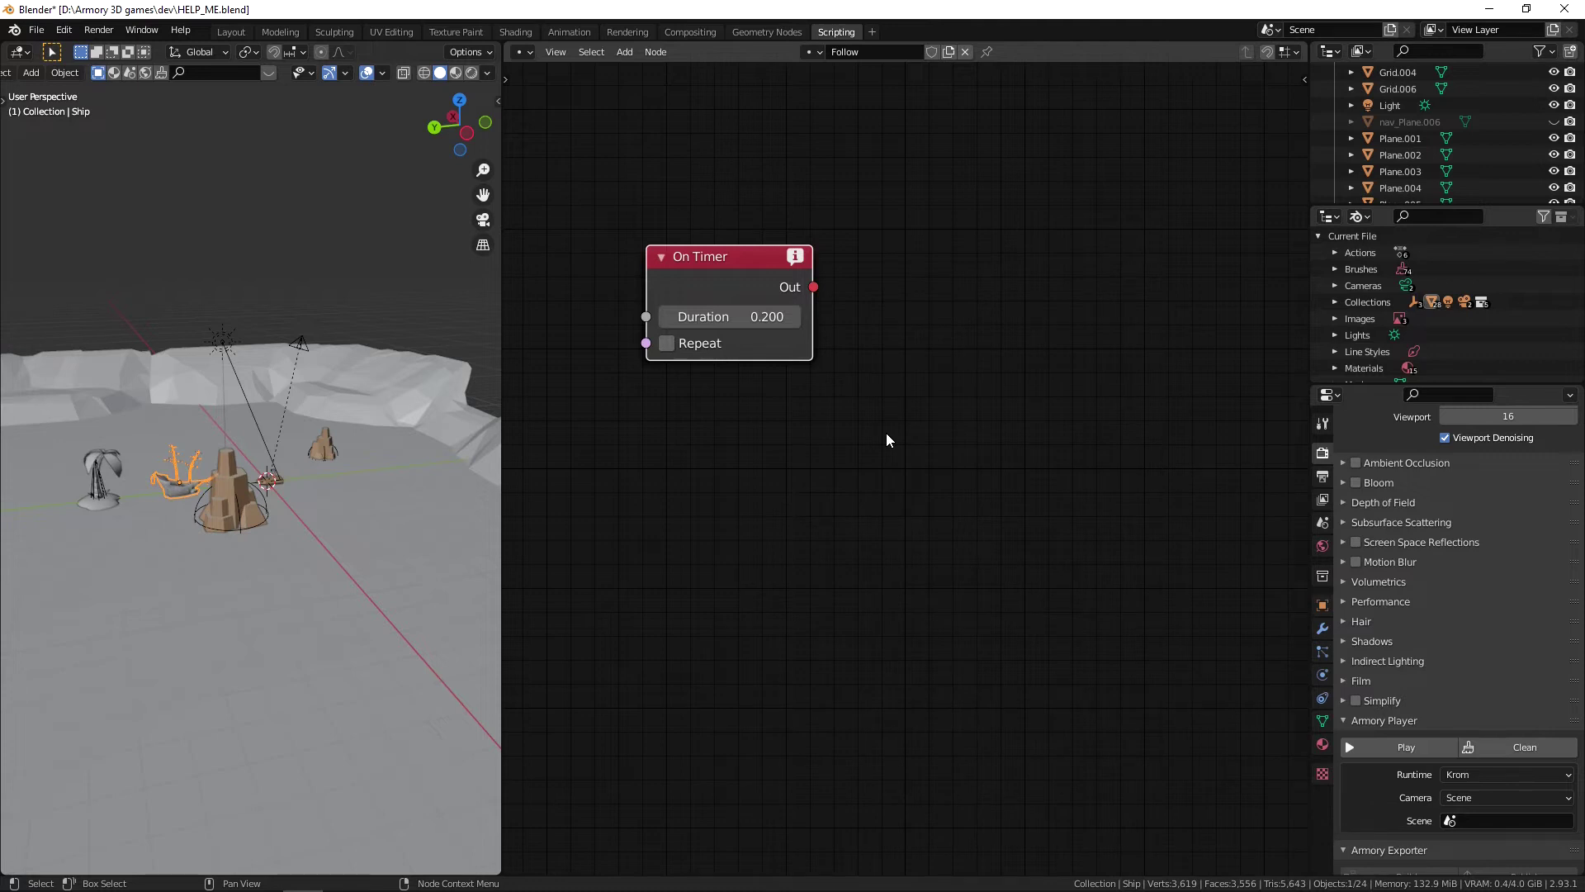
scroll(792, 419, up, 2)
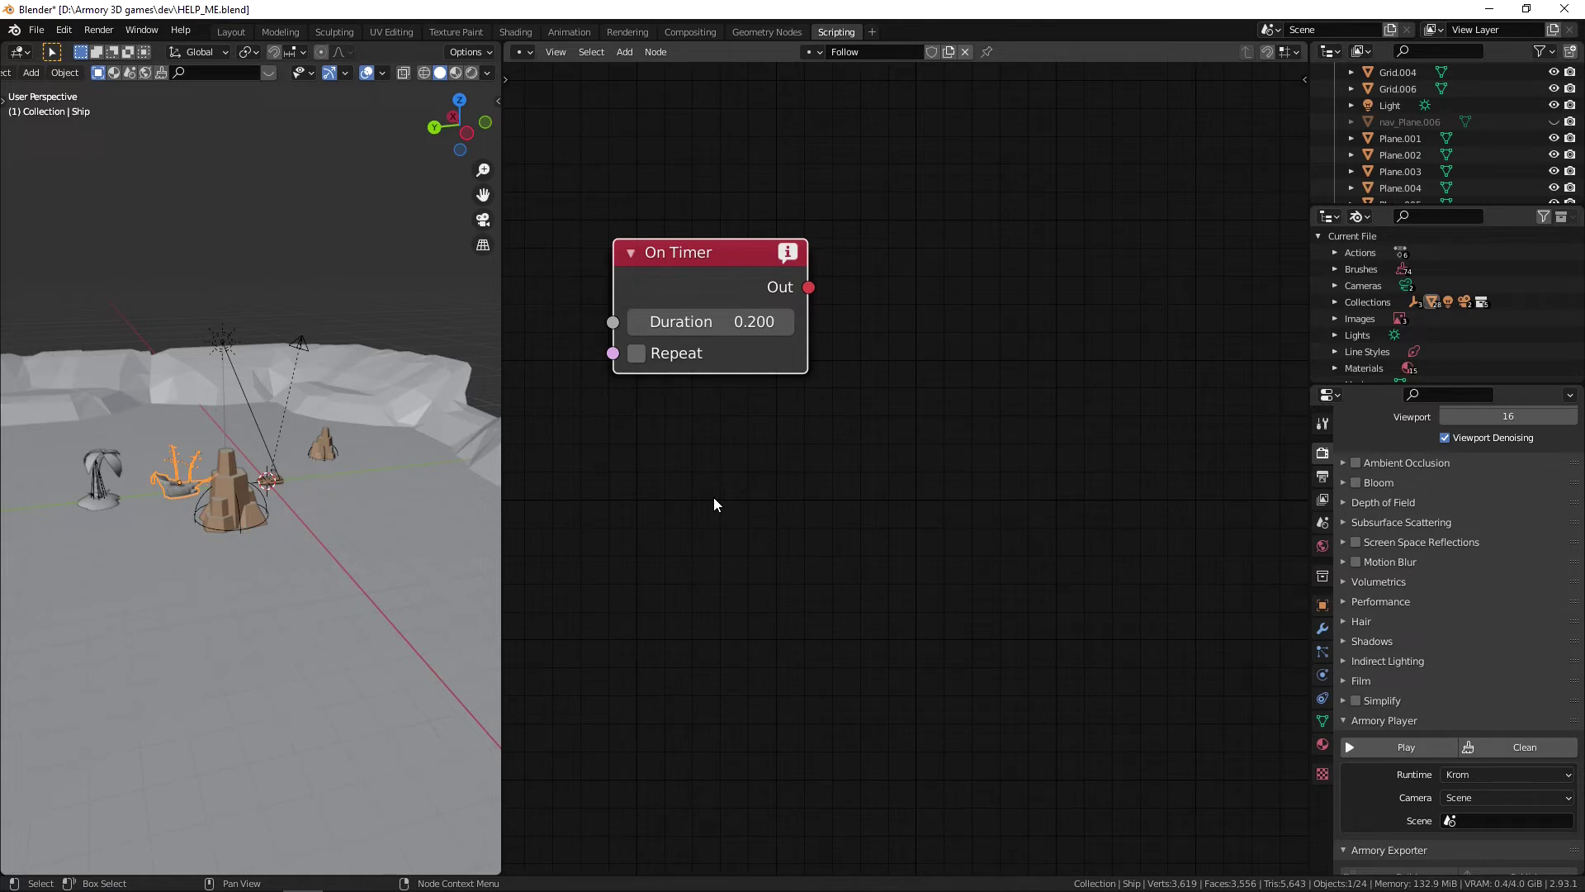
click(664, 357)
drag(739, 264, 682, 255)
Step: Add a Go to Location node and link the On Timer's Out to its In
key(shift+a)
mouse_move(658, 528)
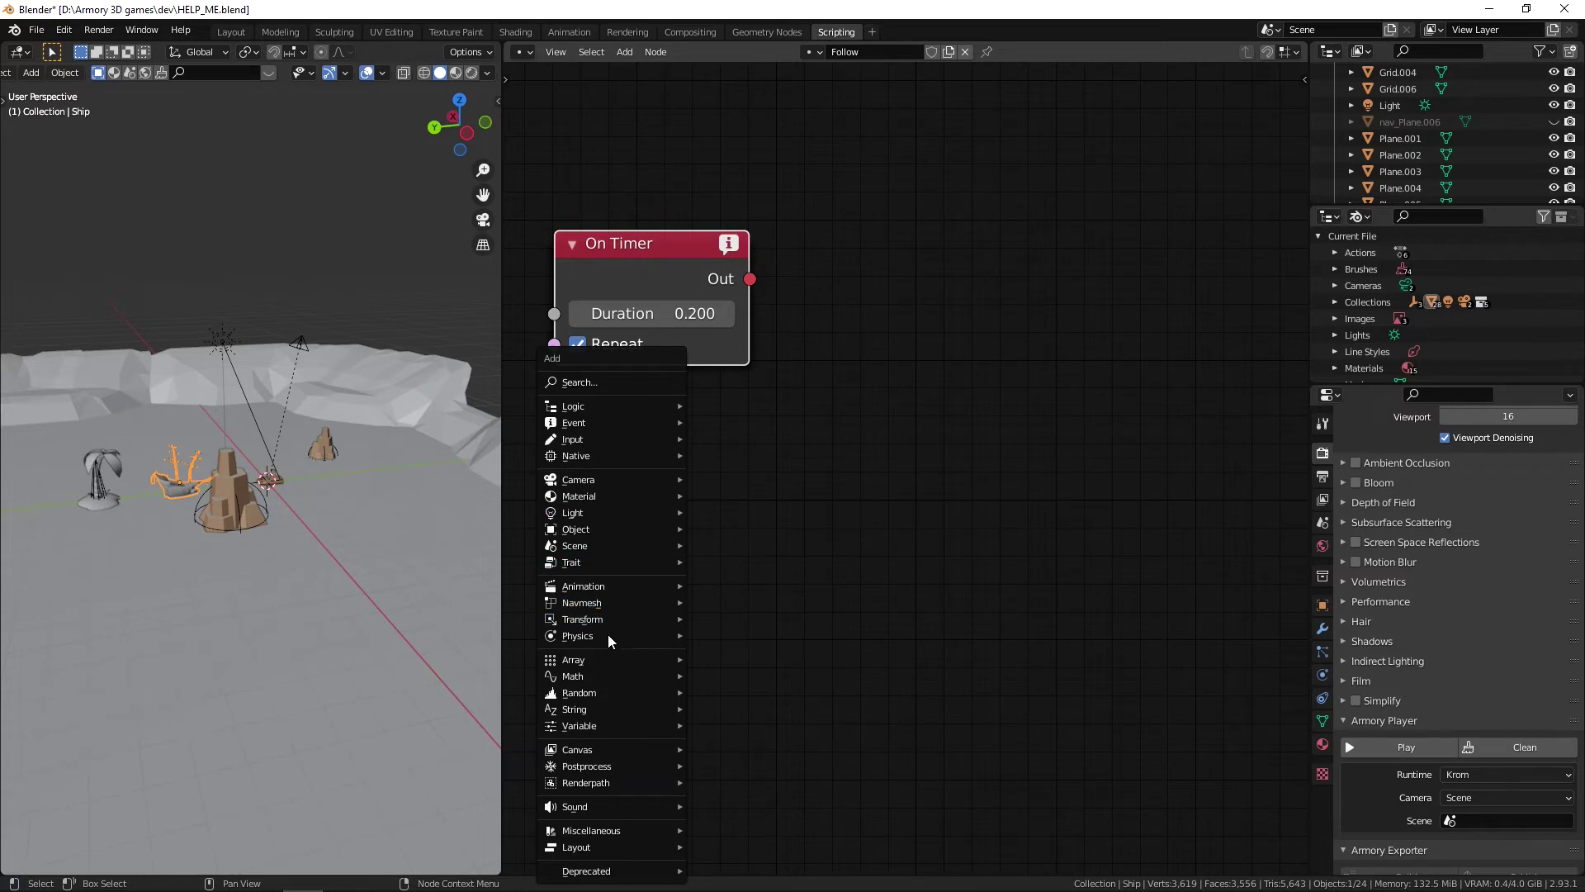
mouse_move(596, 598)
click(731, 615)
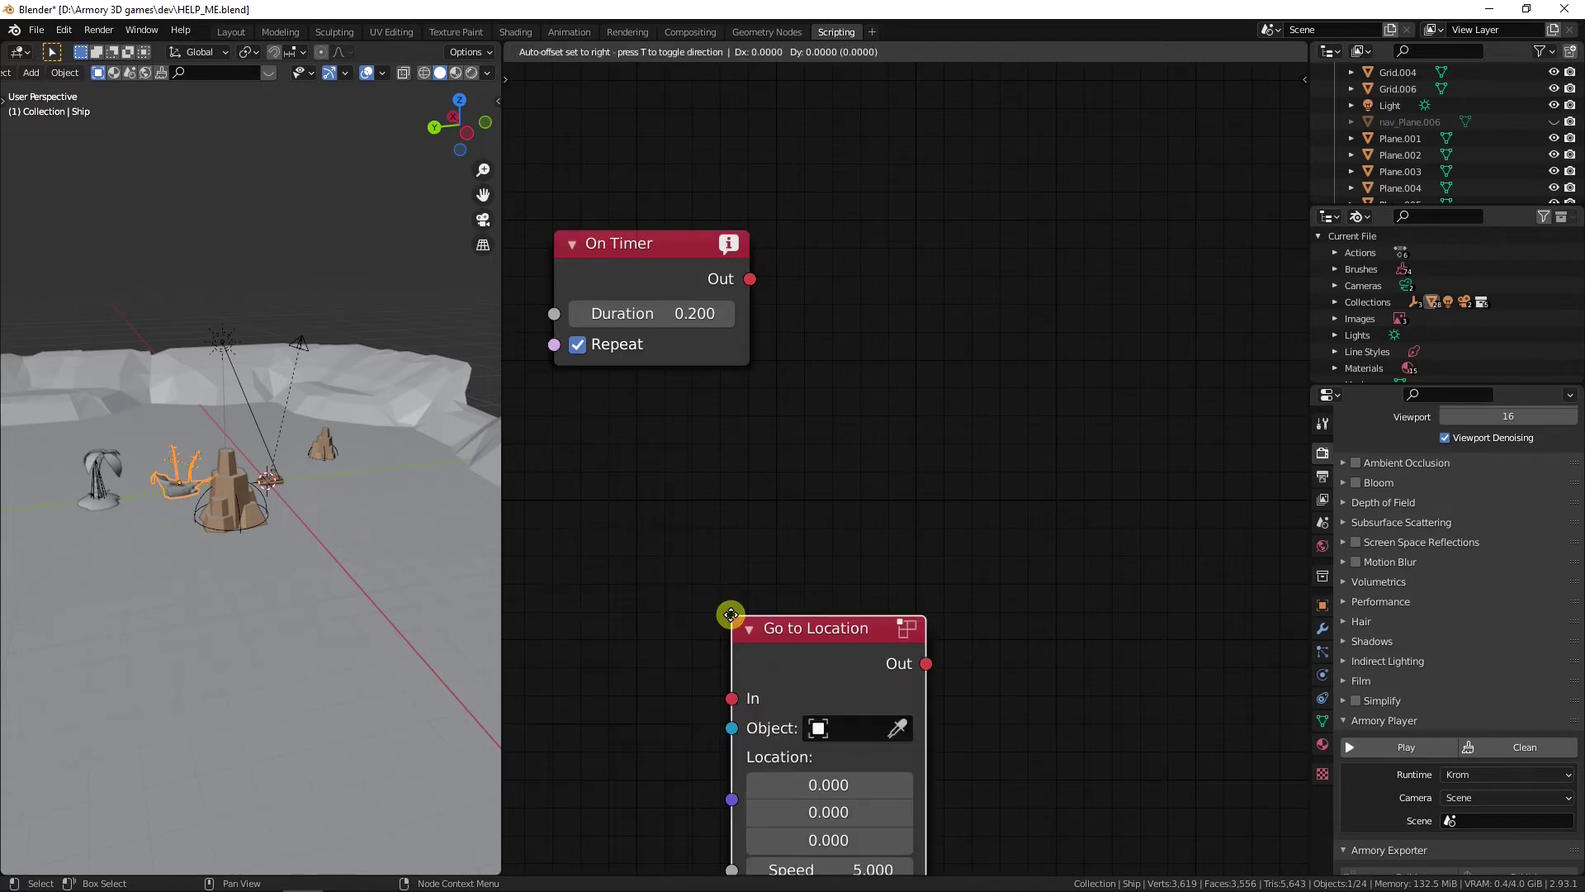
click(998, 252)
drag(752, 279, 997, 332)
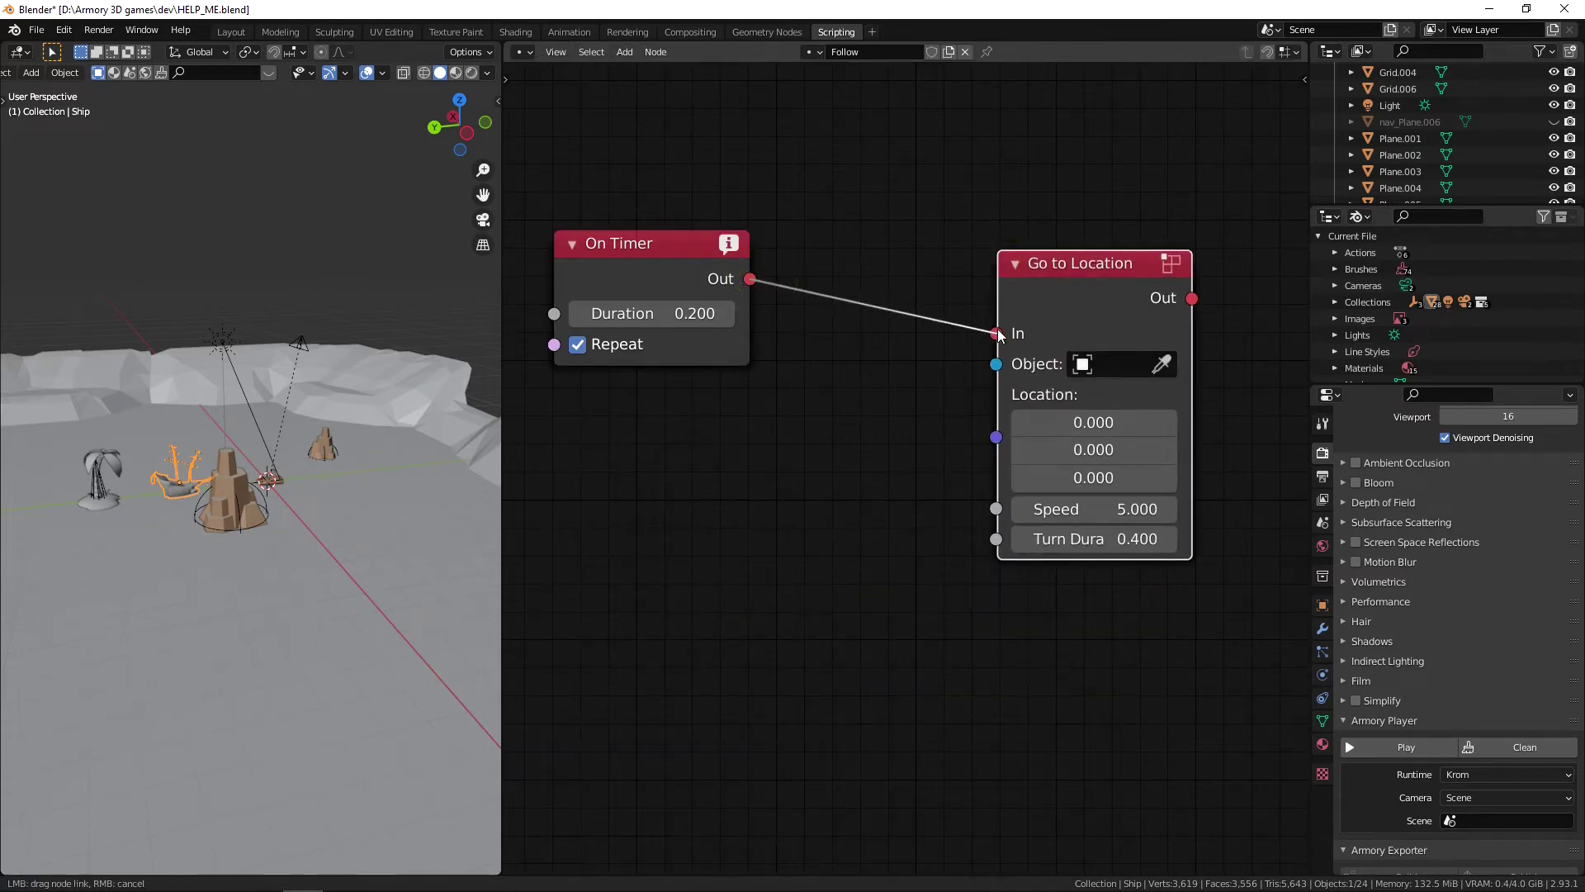
Step: Arrange the Go to Location node beside the timer and shift the tree right
drag(1076, 265, 951, 256)
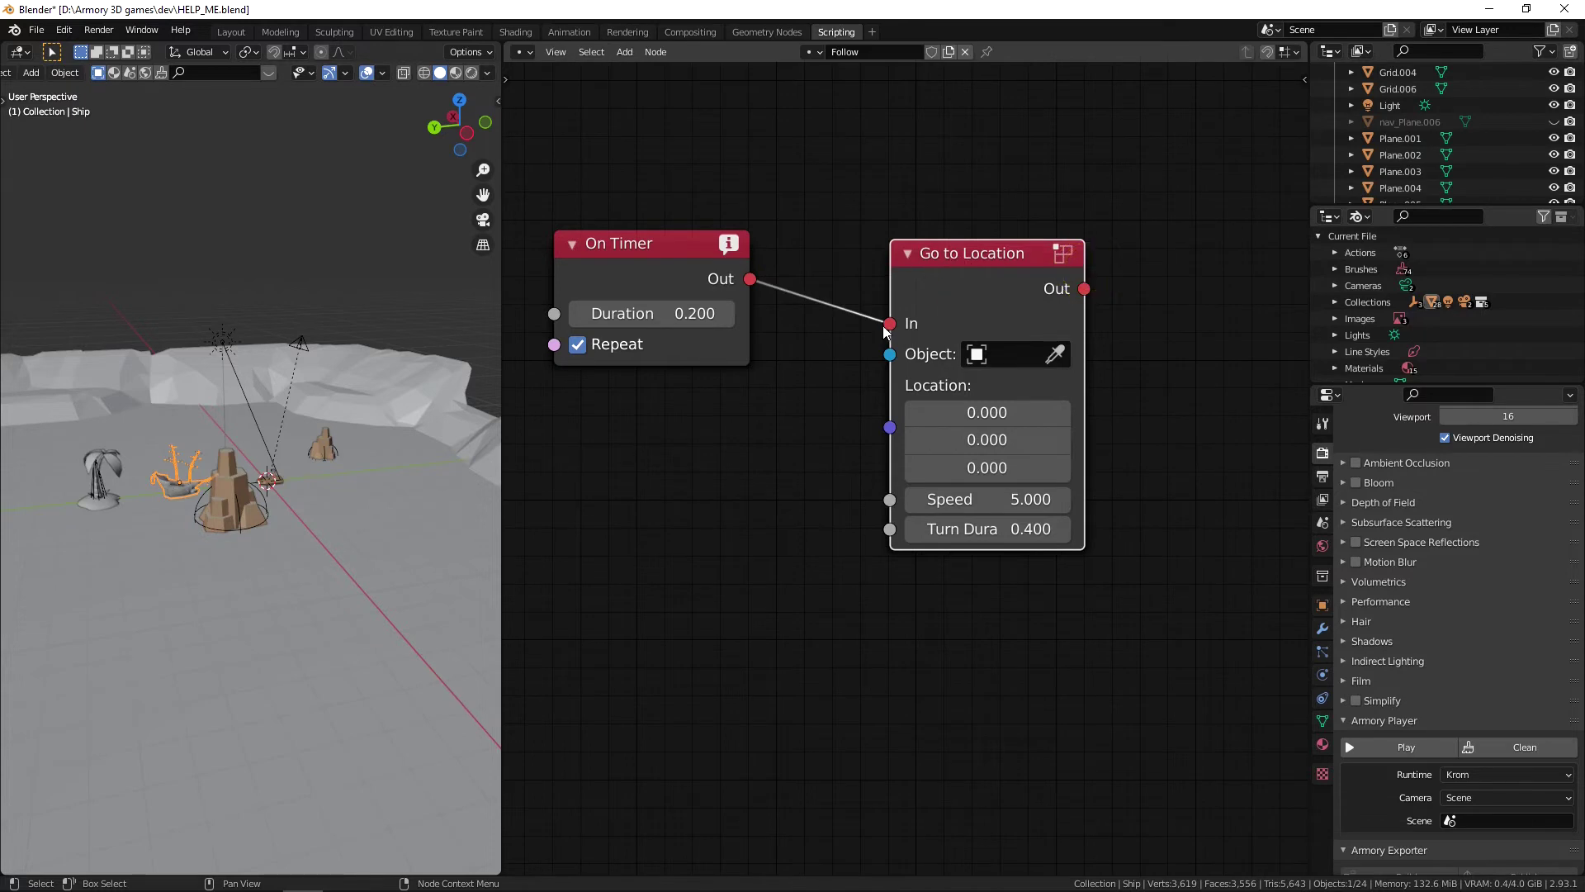
scroll(185, 504, up, 3)
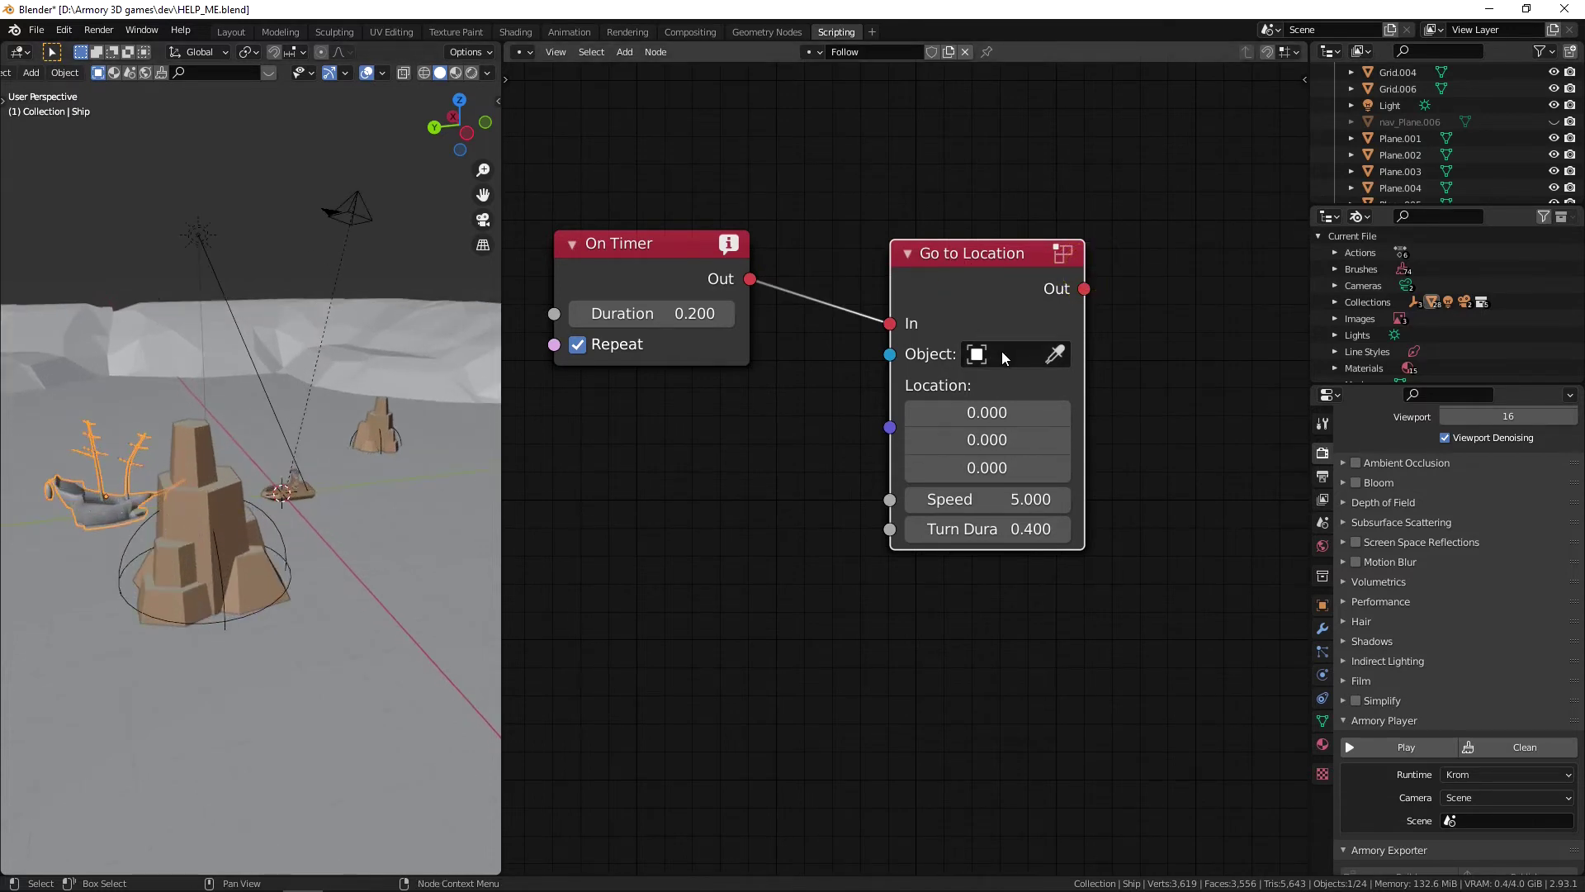
mouse_move(889, 427)
mouse_down()
mouse_move(780, 472)
mouse_move(890, 426)
mouse_up()
click(890, 426)
drag(939, 262, 934, 334)
middle_drag(647, 581, 790, 561)
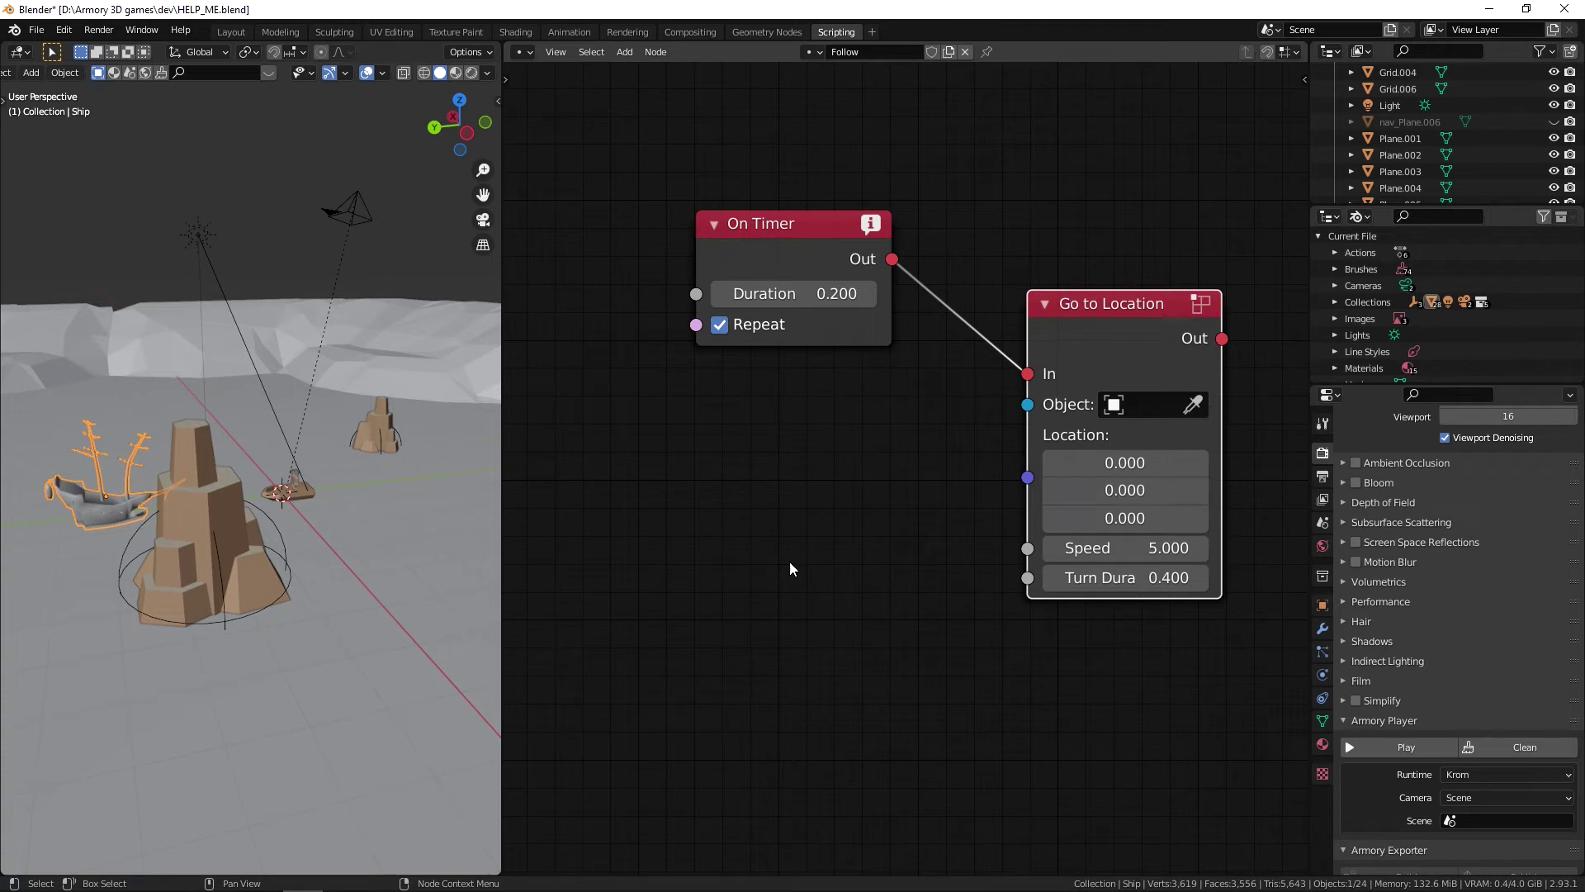
Step: Add a Get Object Transform node for boat_large feeding Go to Location's Location
click(298, 495)
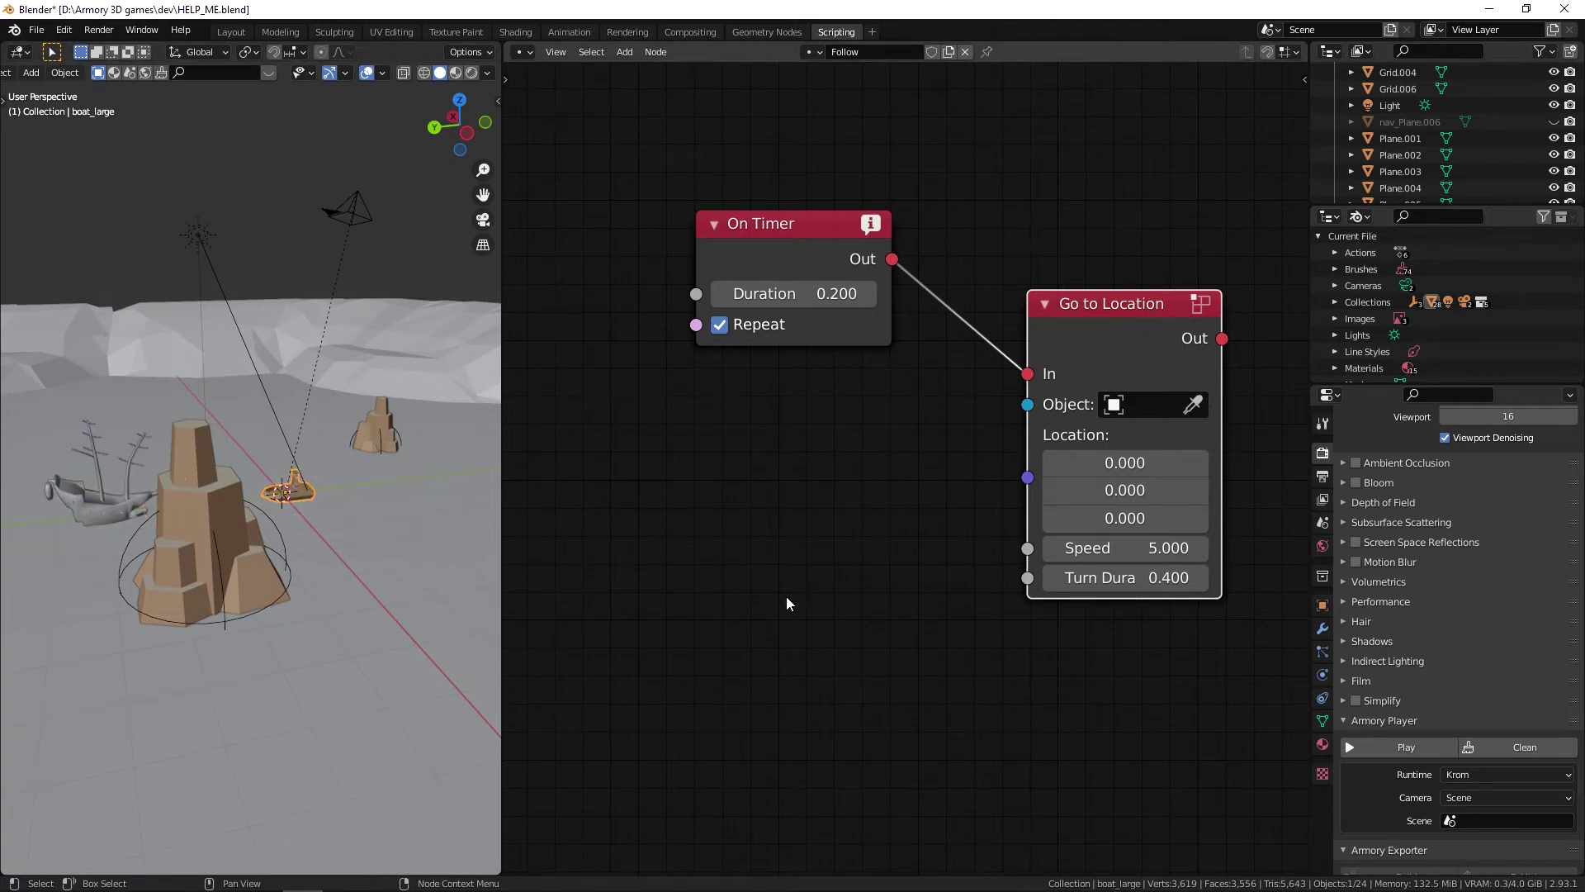
key(shift+a)
mouse_move(787, 598)
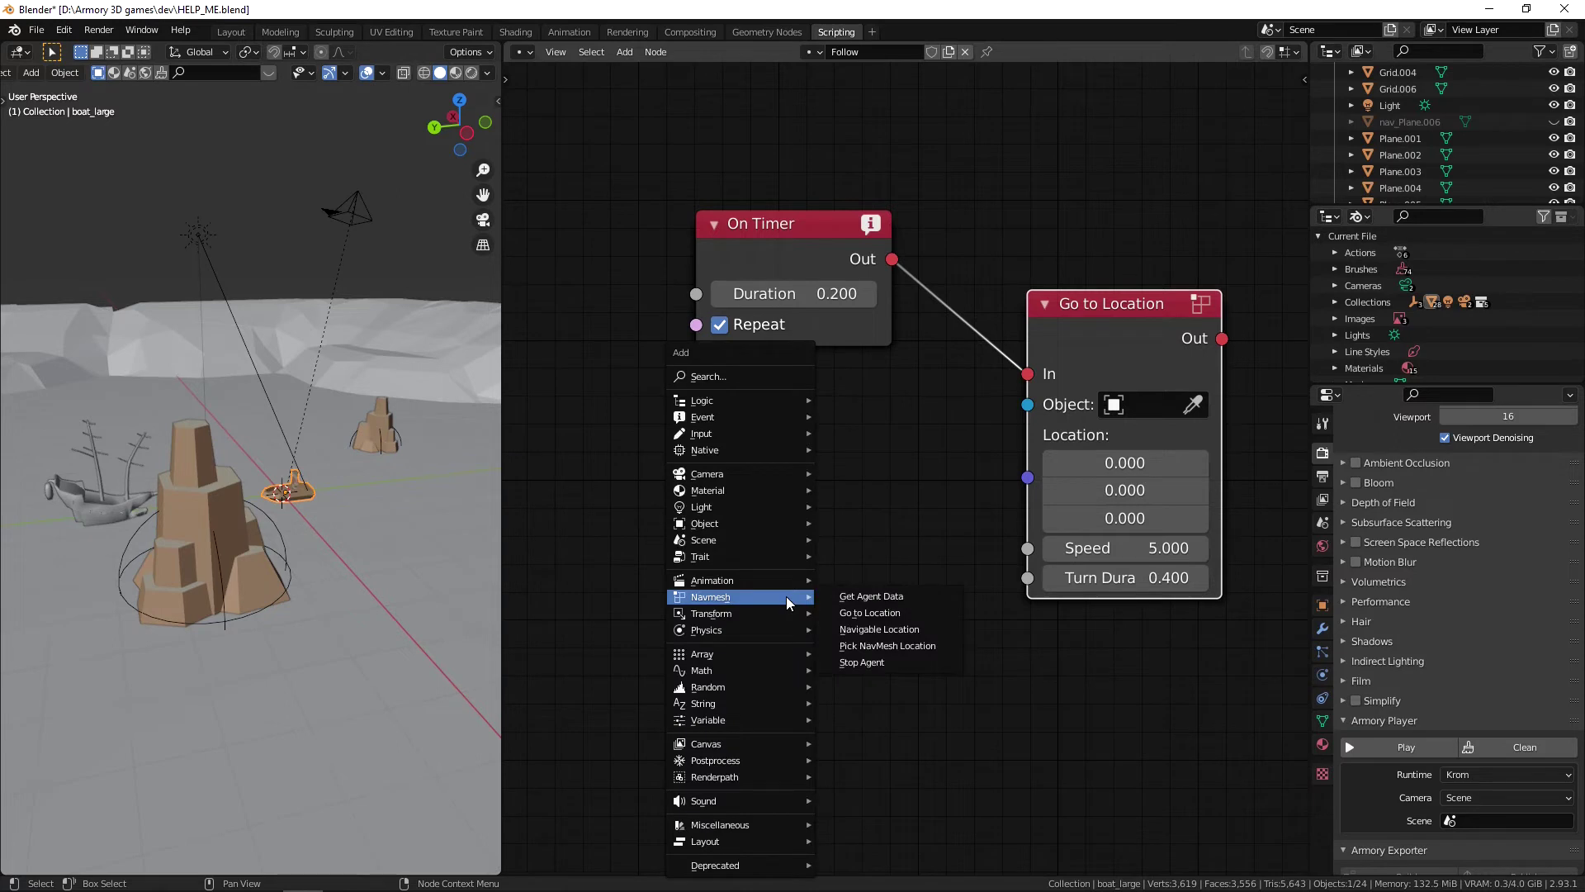
click(710, 380)
text(get)
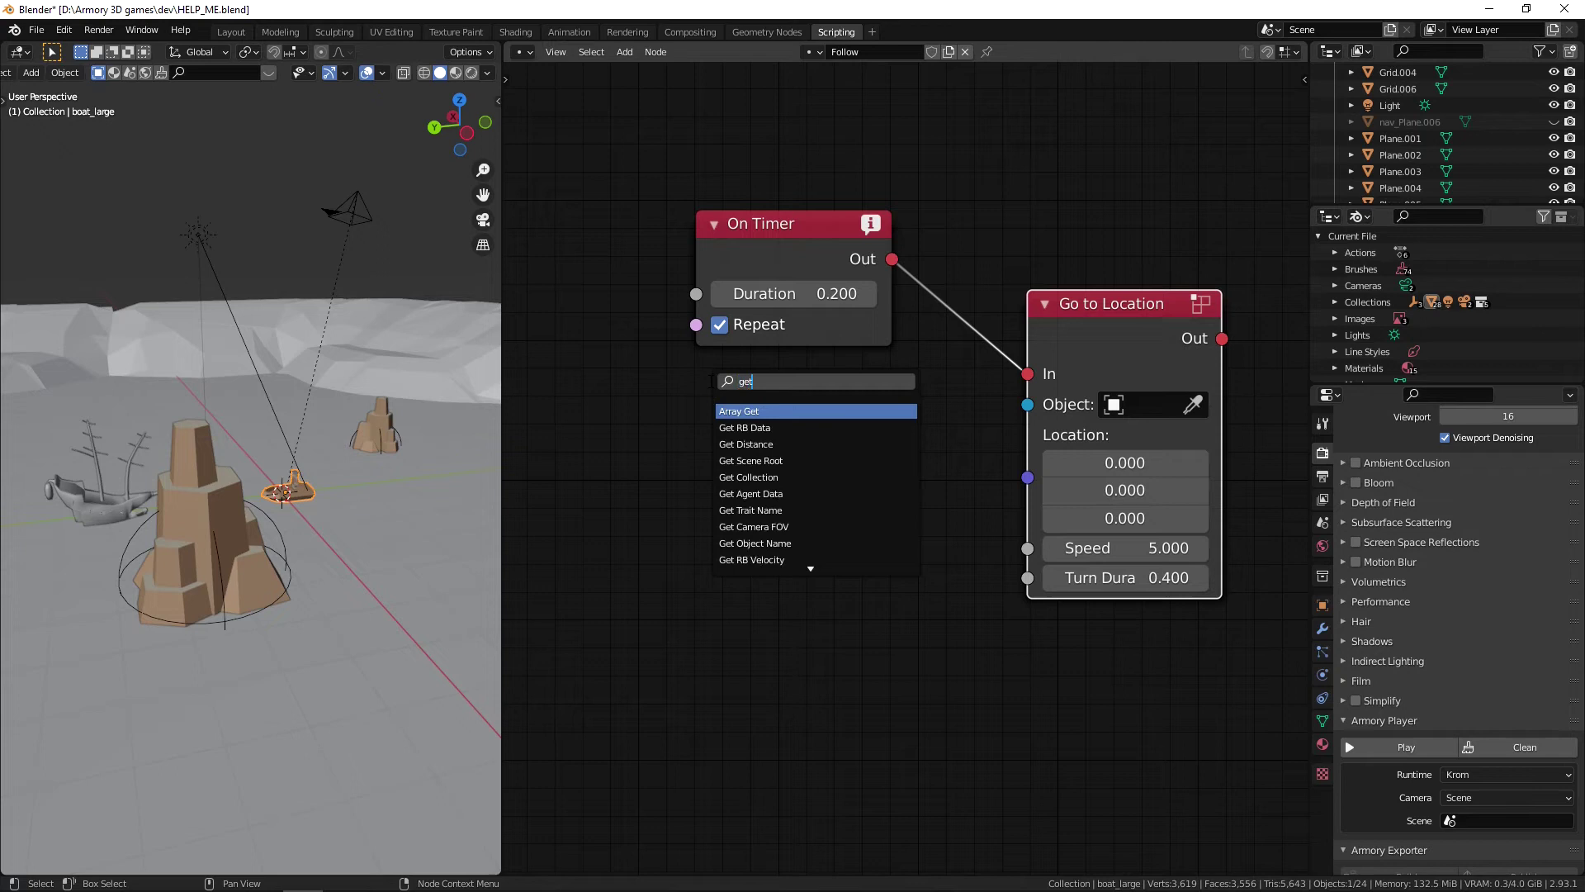
text( transf)
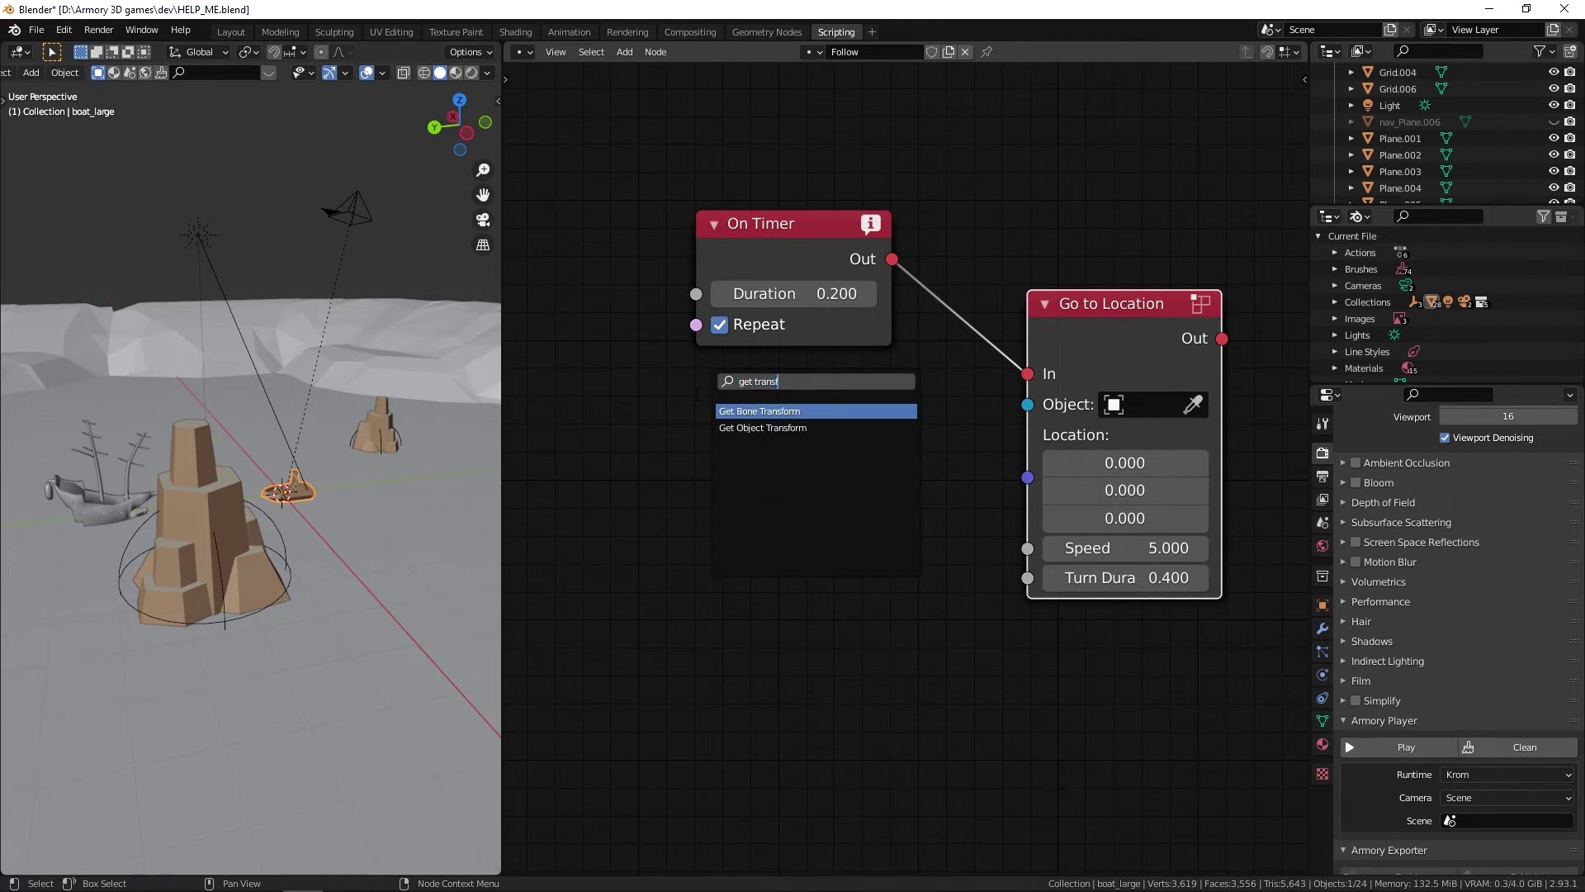
click(793, 426)
click(646, 434)
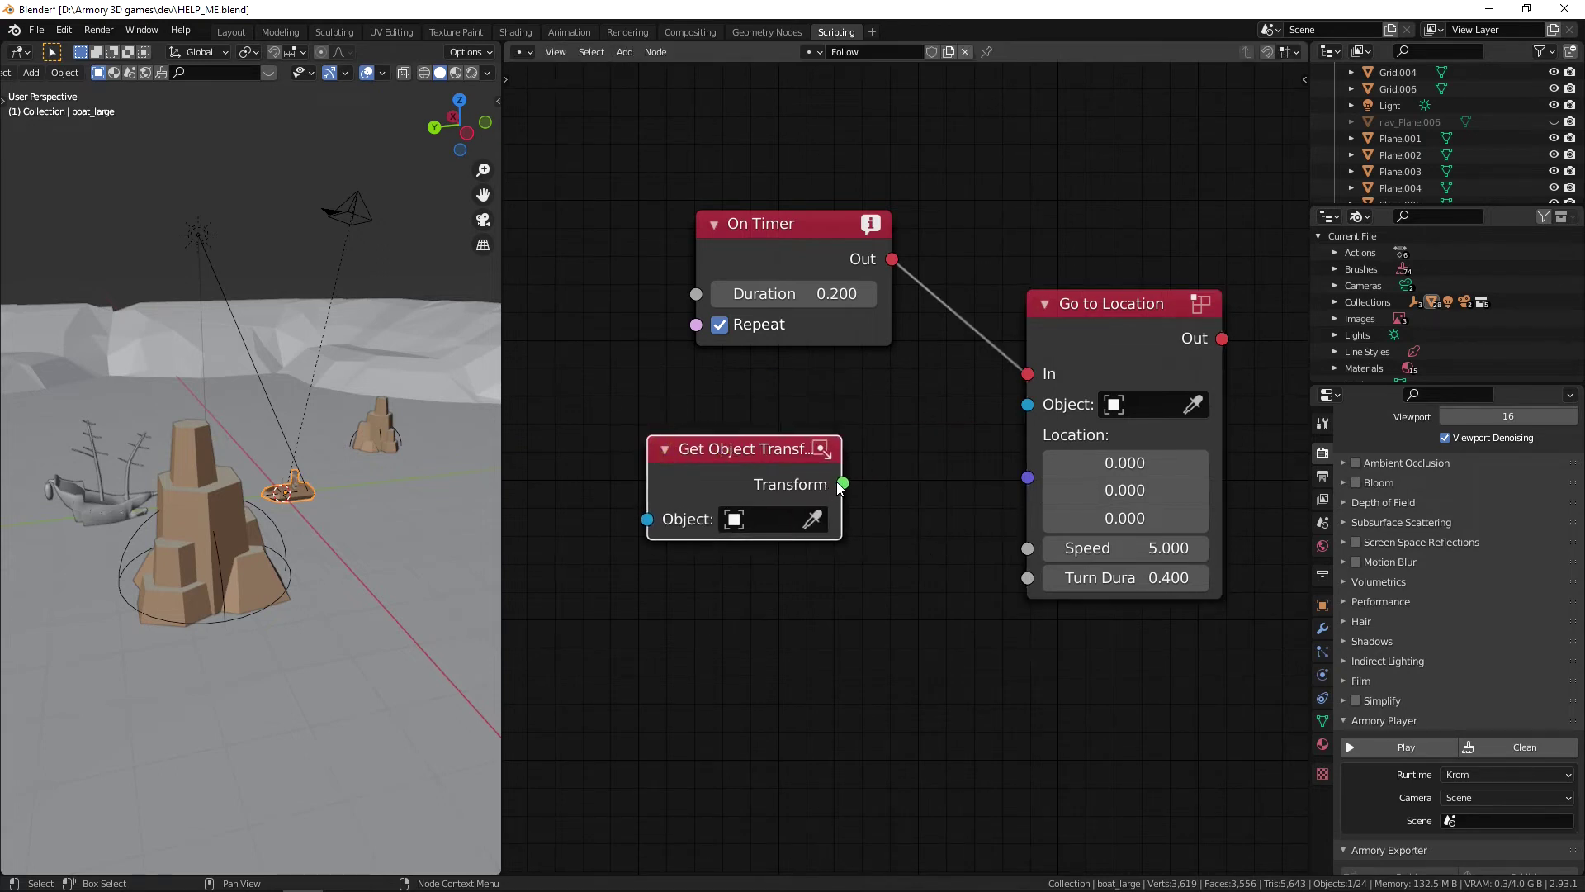
drag(843, 483, 1003, 476)
drag(785, 464, 823, 471)
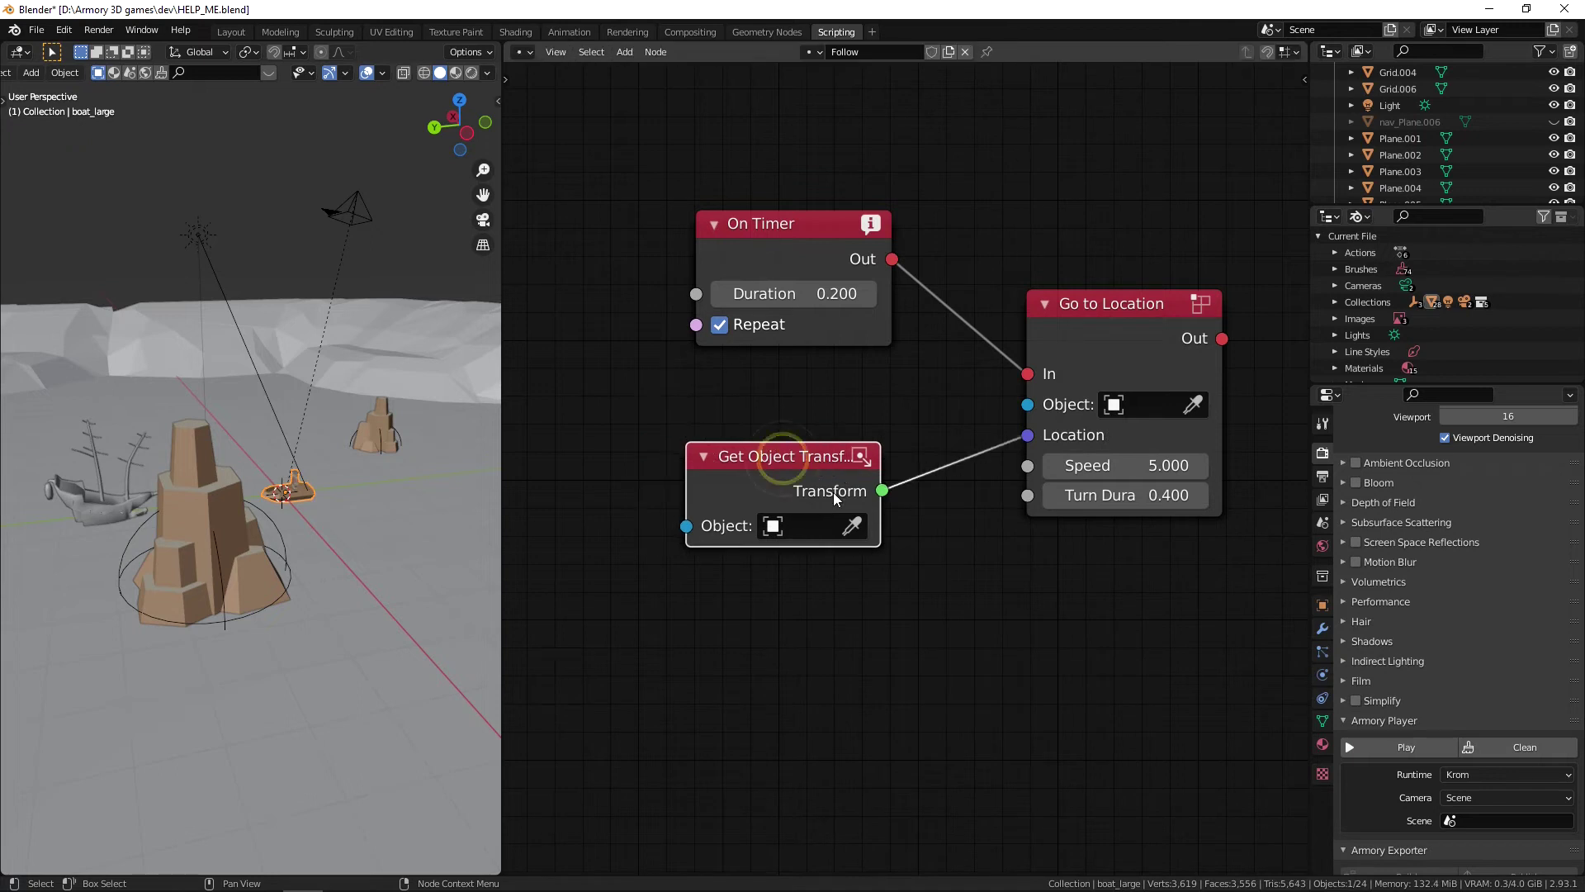
click(852, 525)
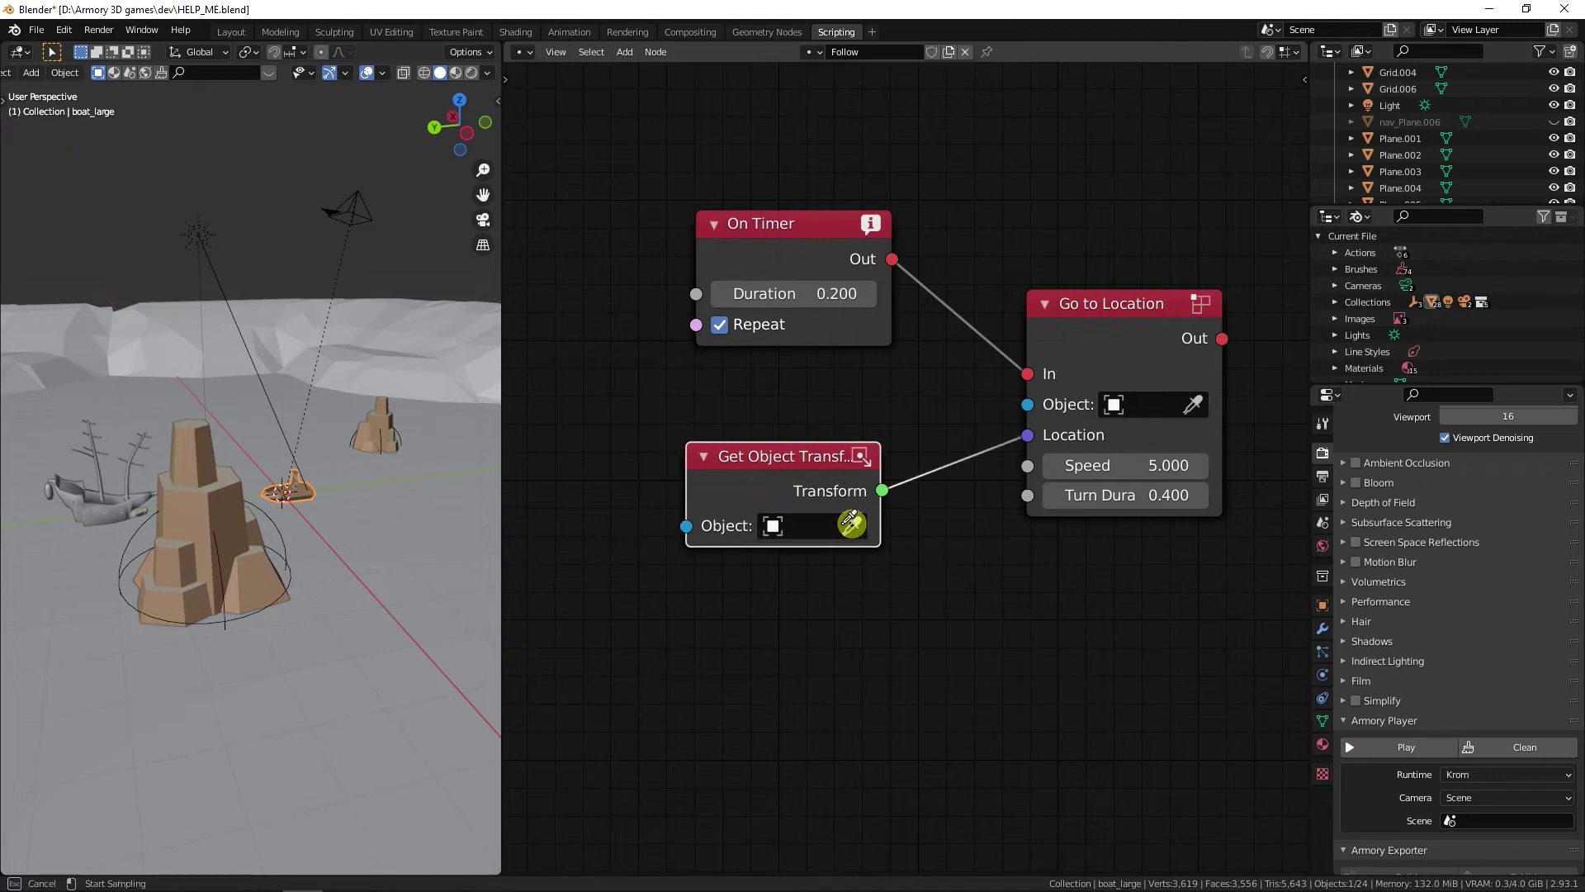
click(297, 492)
Step: Replace it with a Get Object Location node wired to Location, deleting the transform node
key(shift+a)
key(Return)
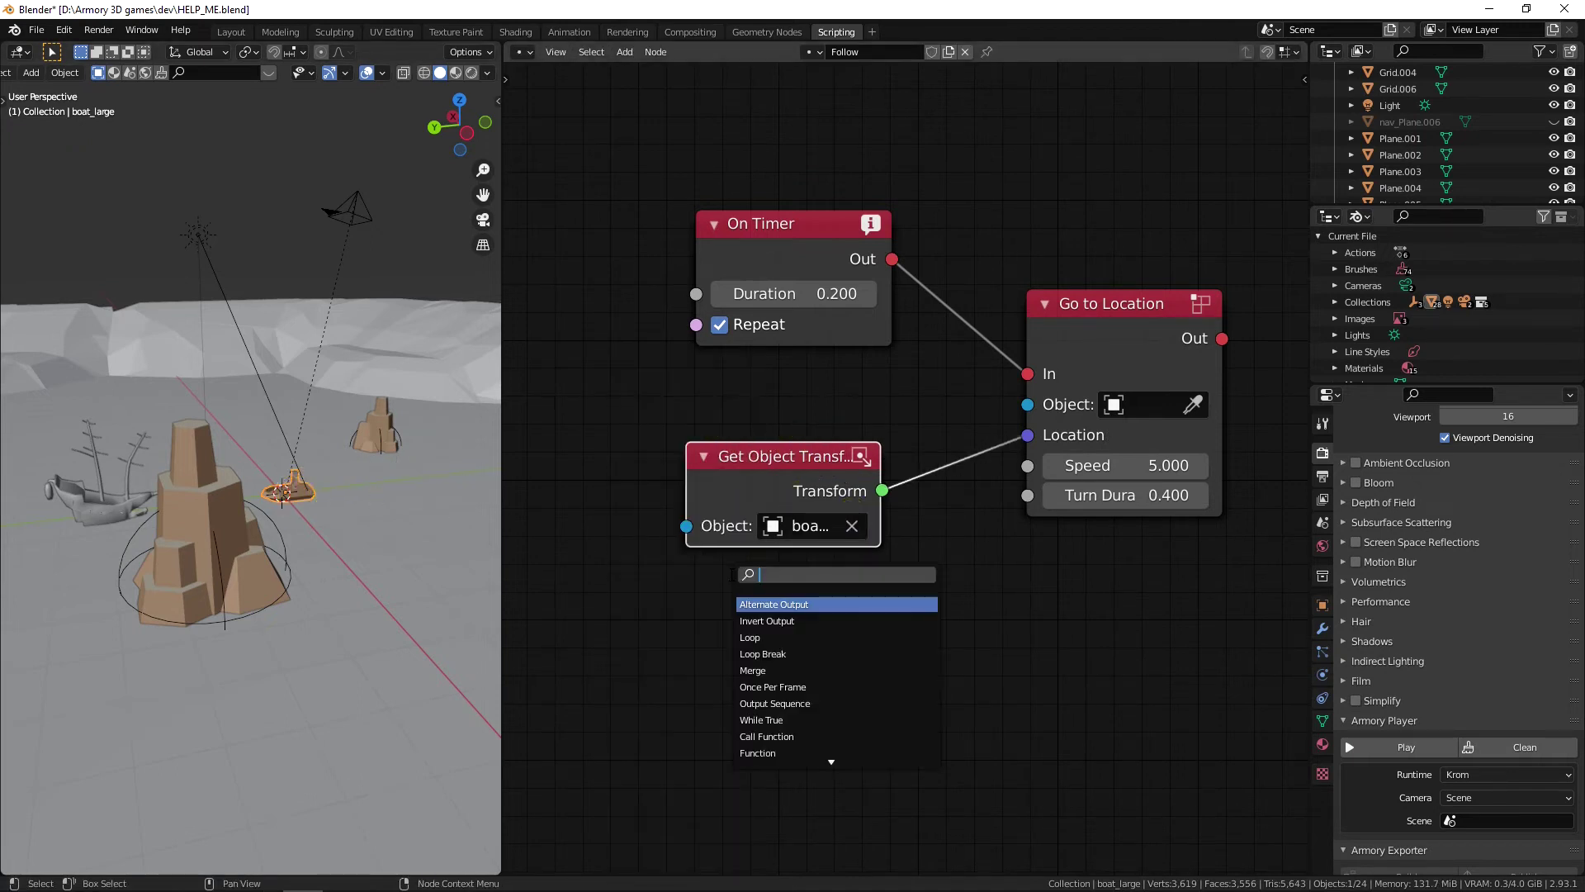
text(get loca)
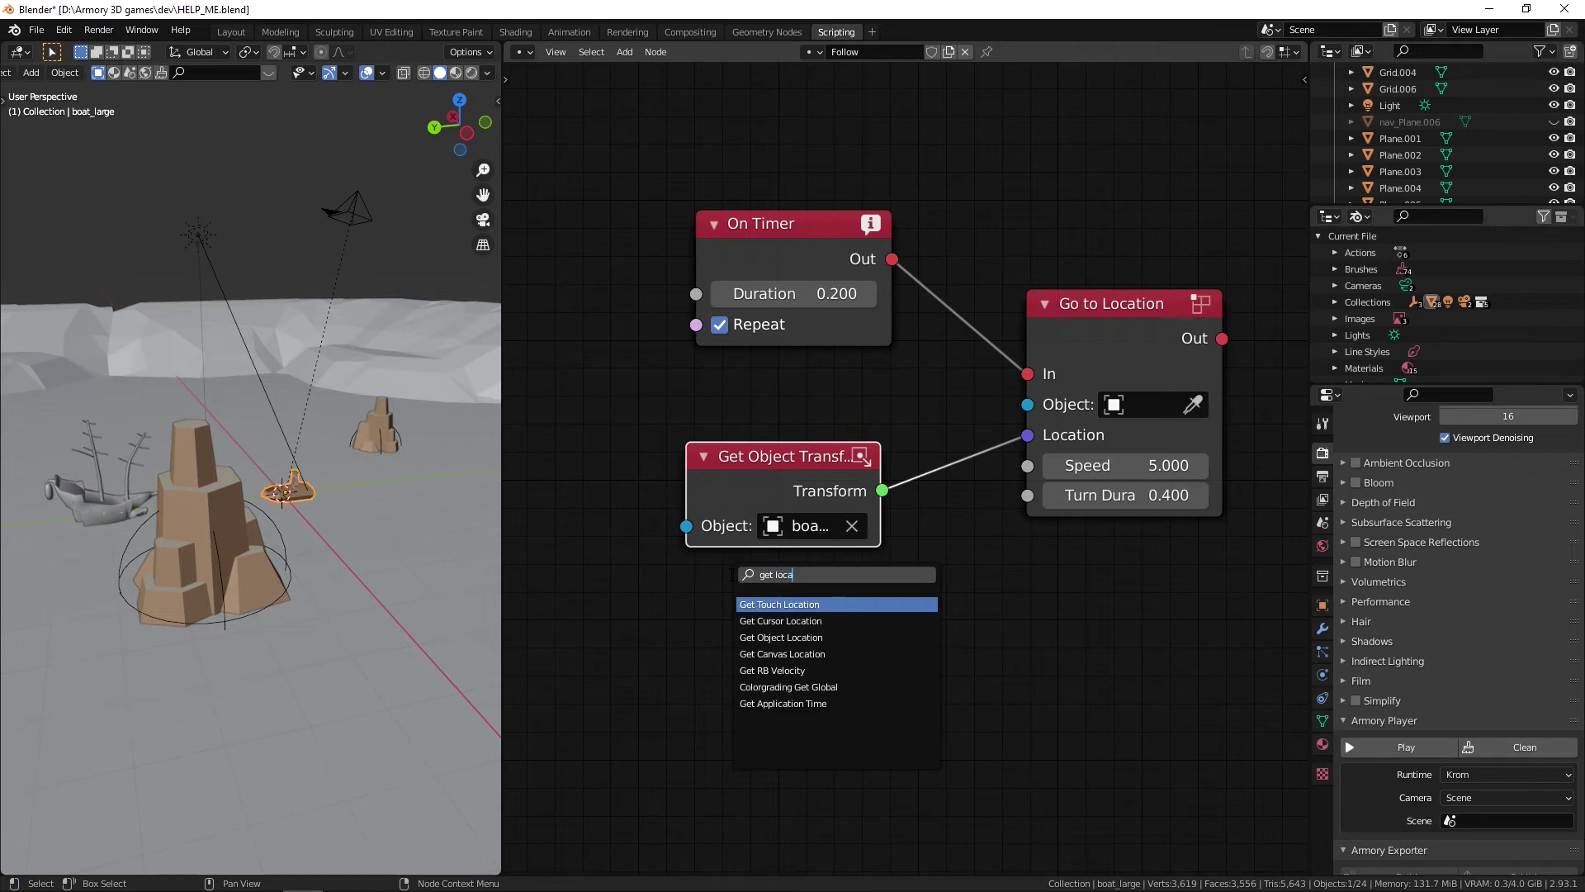
text(tion)
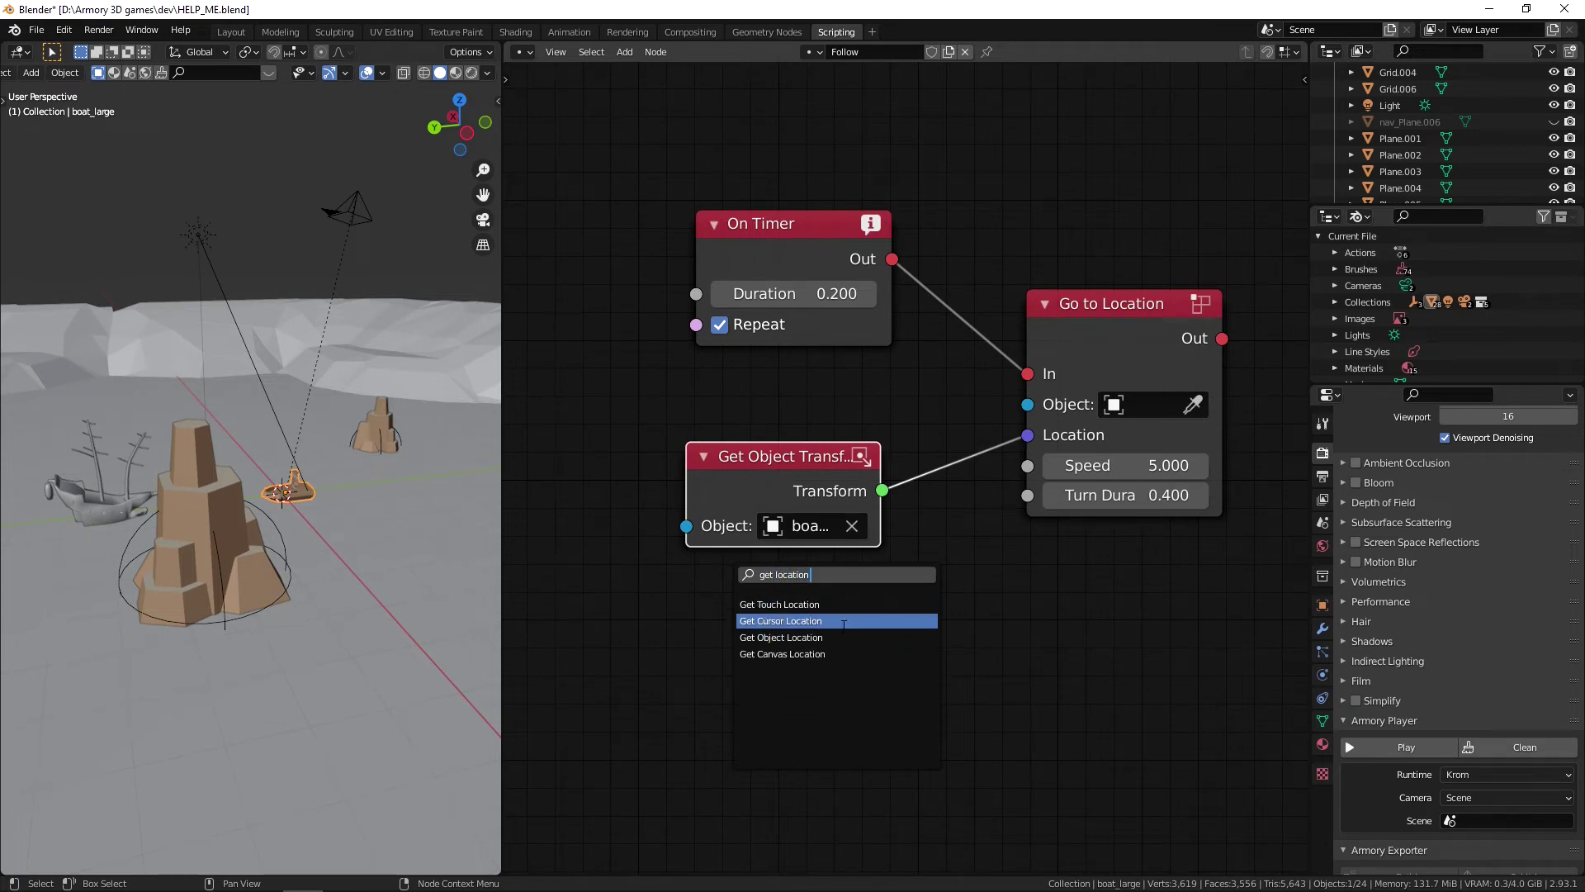
click(909, 637)
drag(893, 636, 1027, 435)
click(824, 473)
key(x)
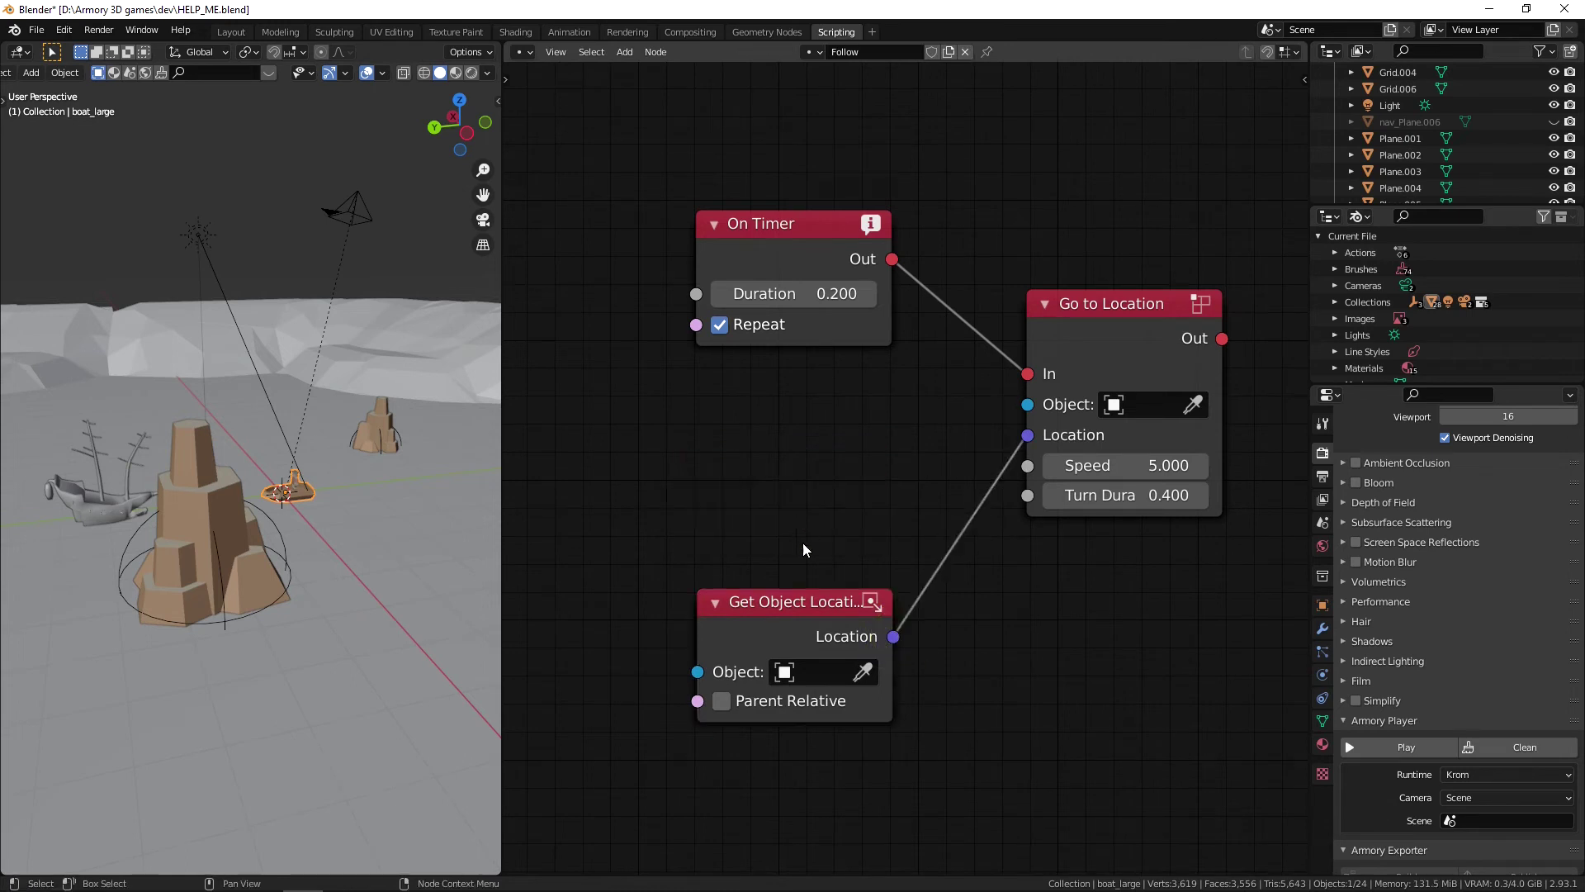
drag(772, 619, 770, 466)
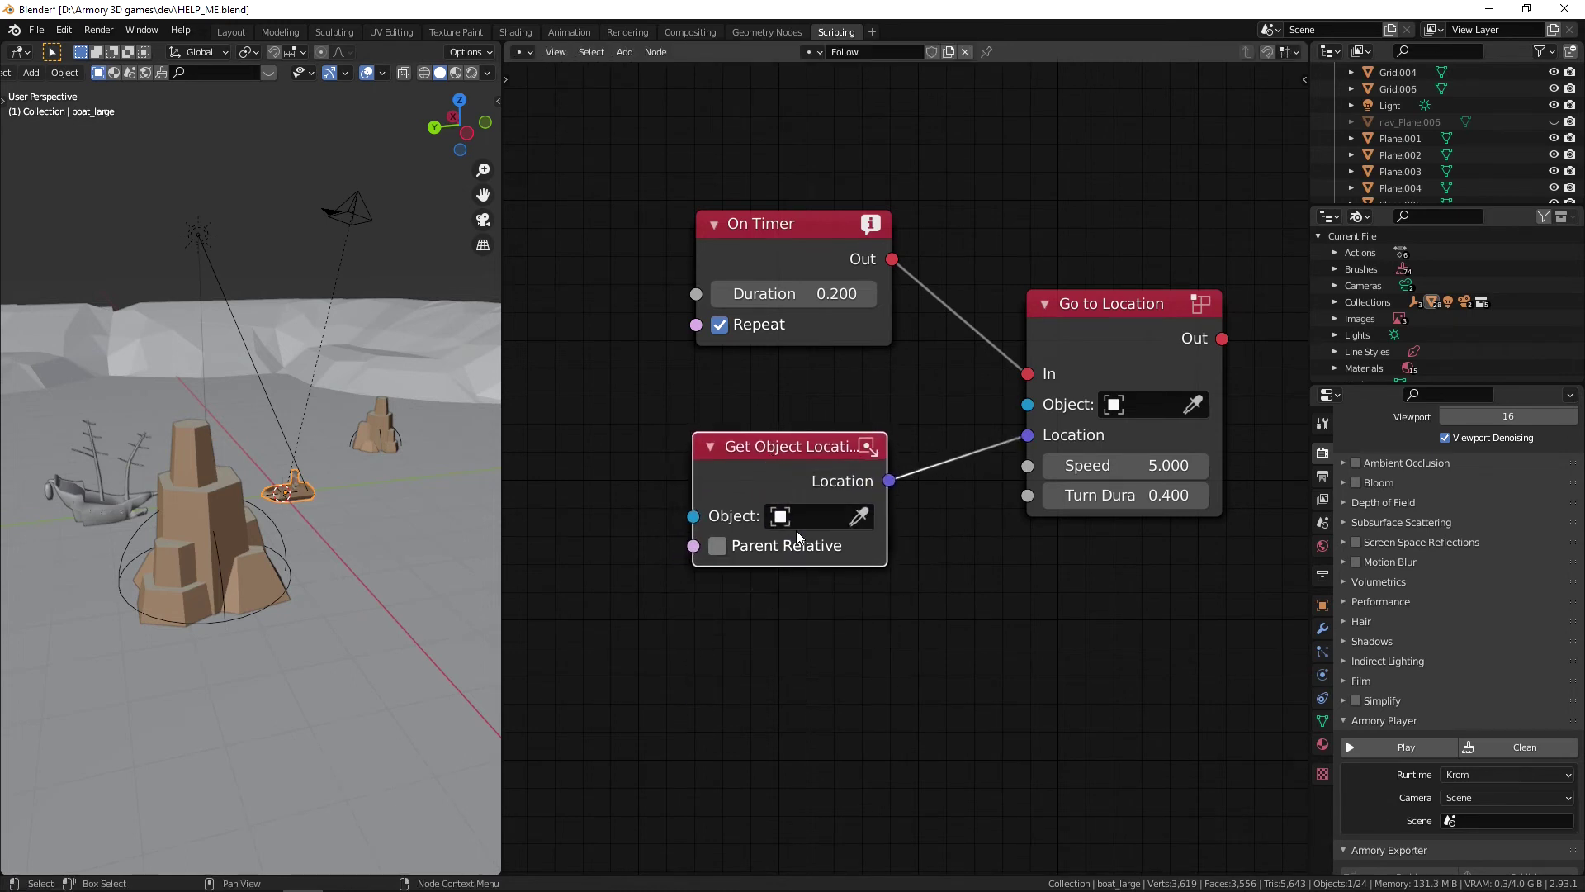
Step: Set the Get Object Location node's object to boat_large
click(859, 516)
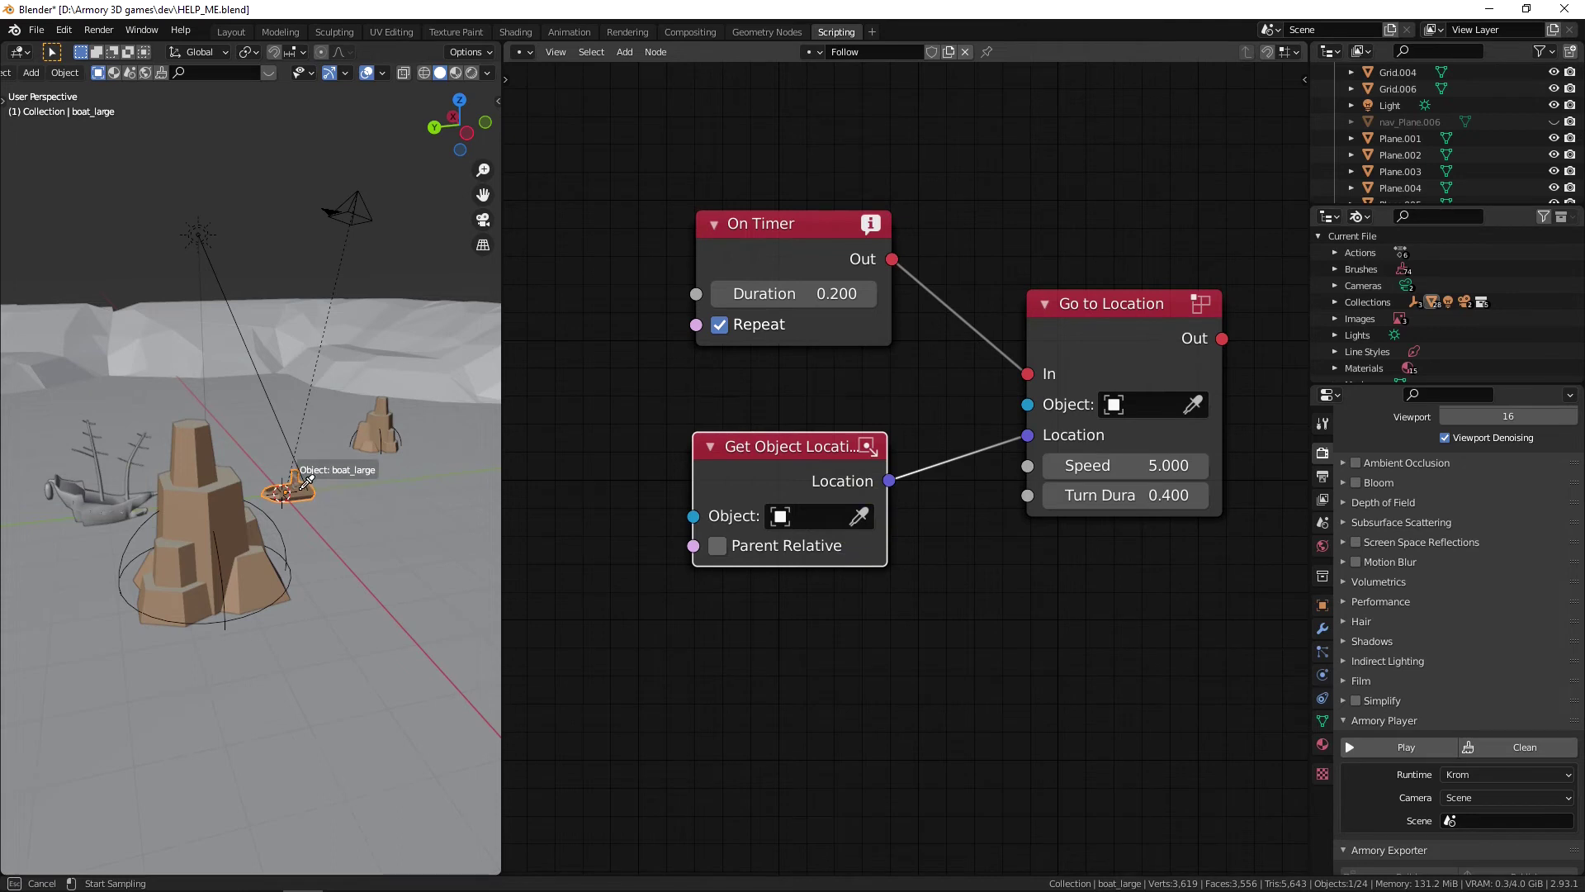
click(289, 489)
middle_drag(877, 647, 896, 680)
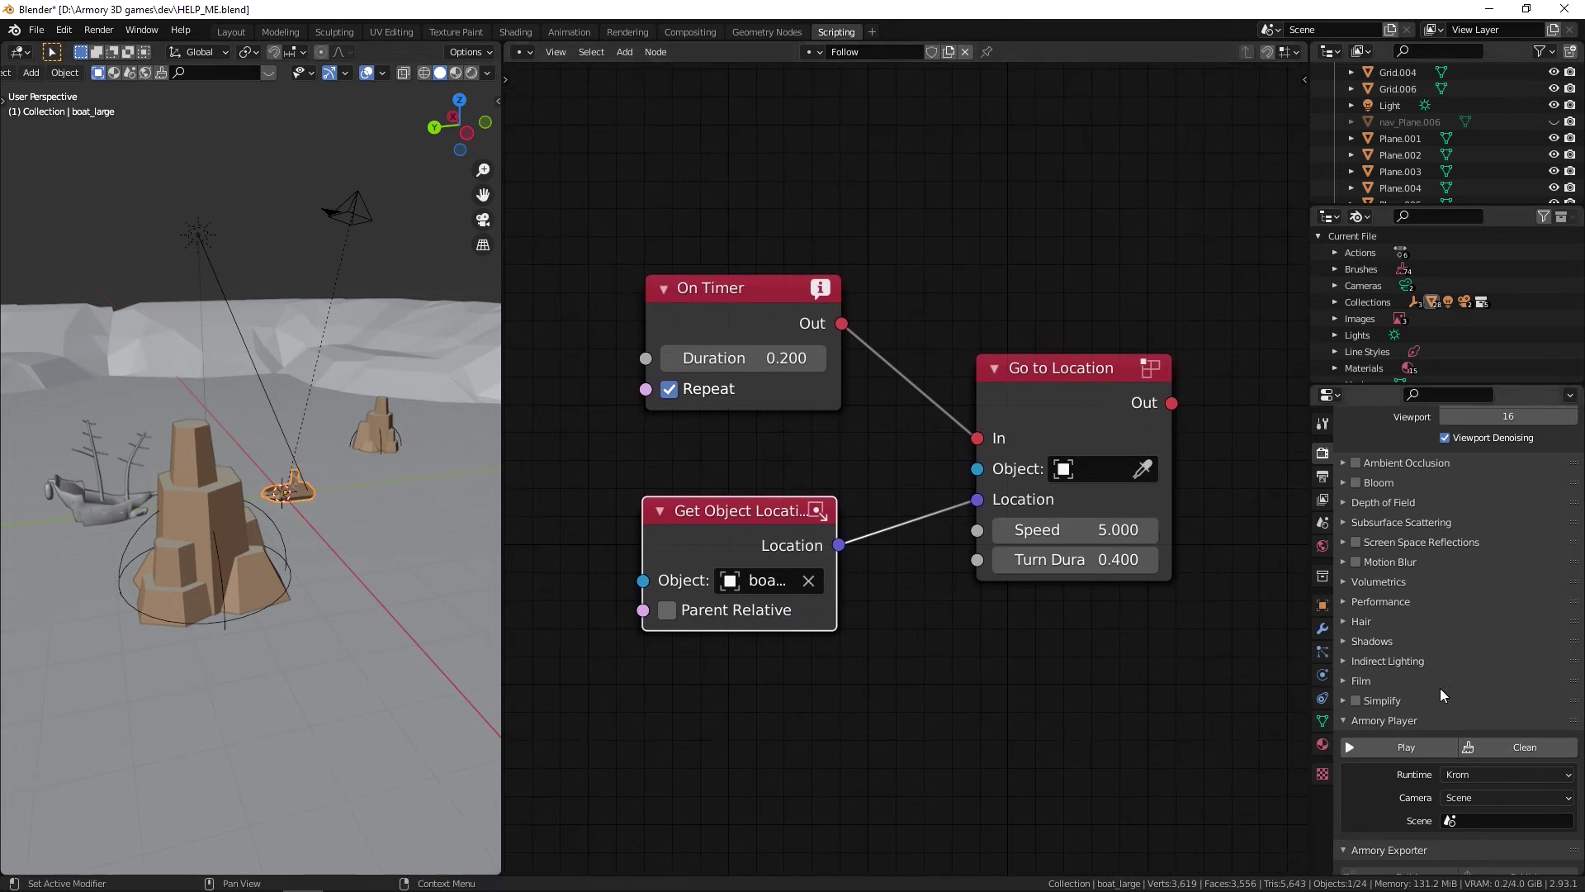
click(1454, 745)
Step: Launch the game from the Armory Player panel to test the enemy ship's Follow logic
click(1390, 751)
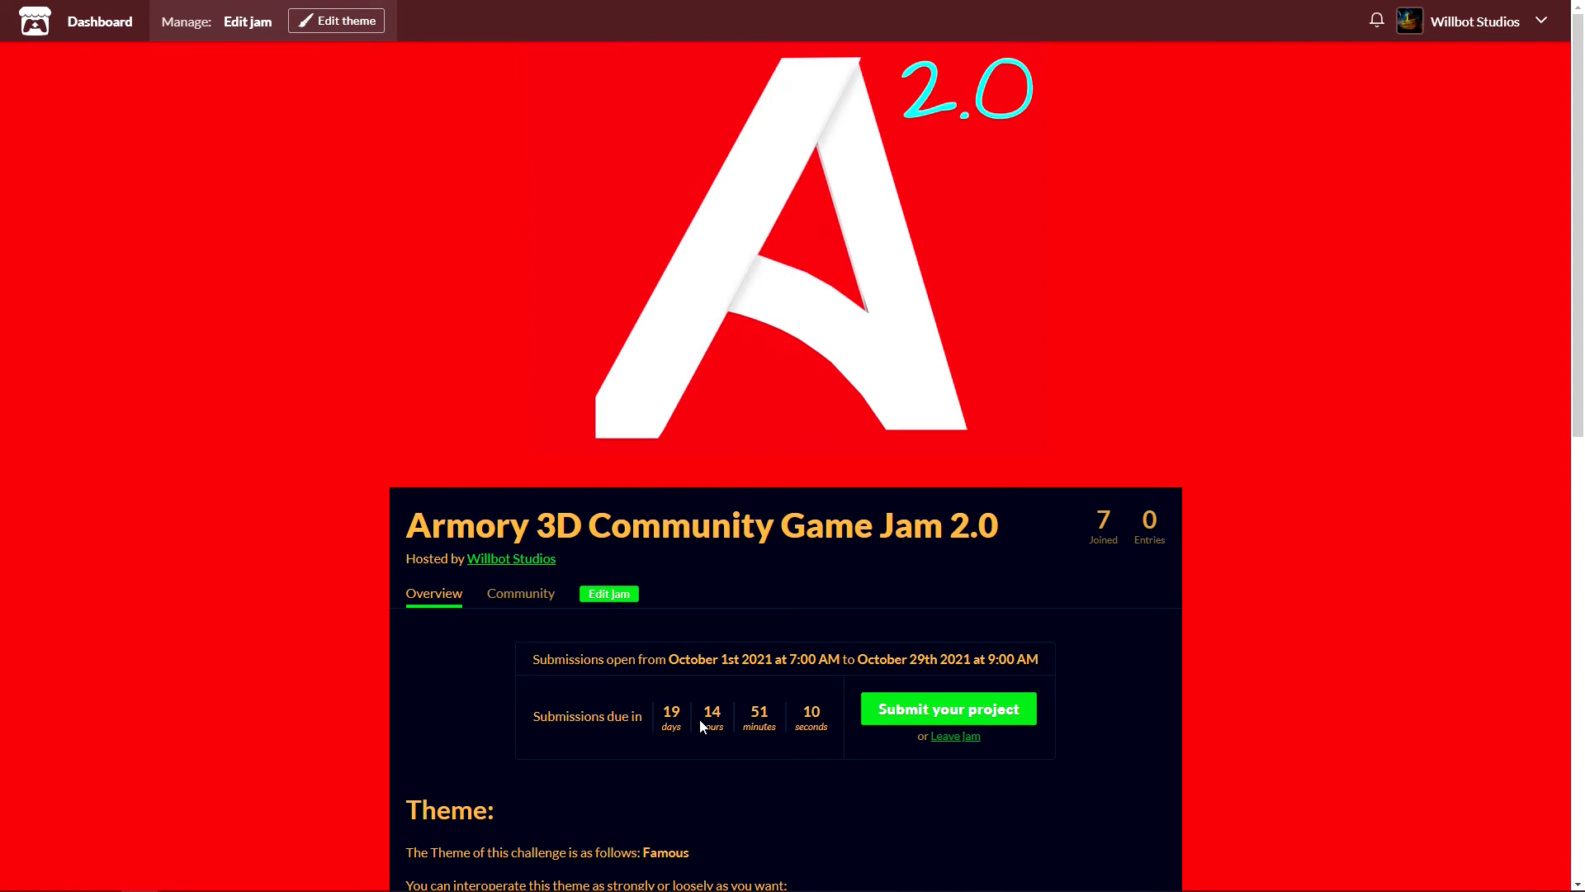
double_click(673, 852)
click(739, 847)
scroll(746, 840, down, 2)
scroll(878, 743, down, 2)
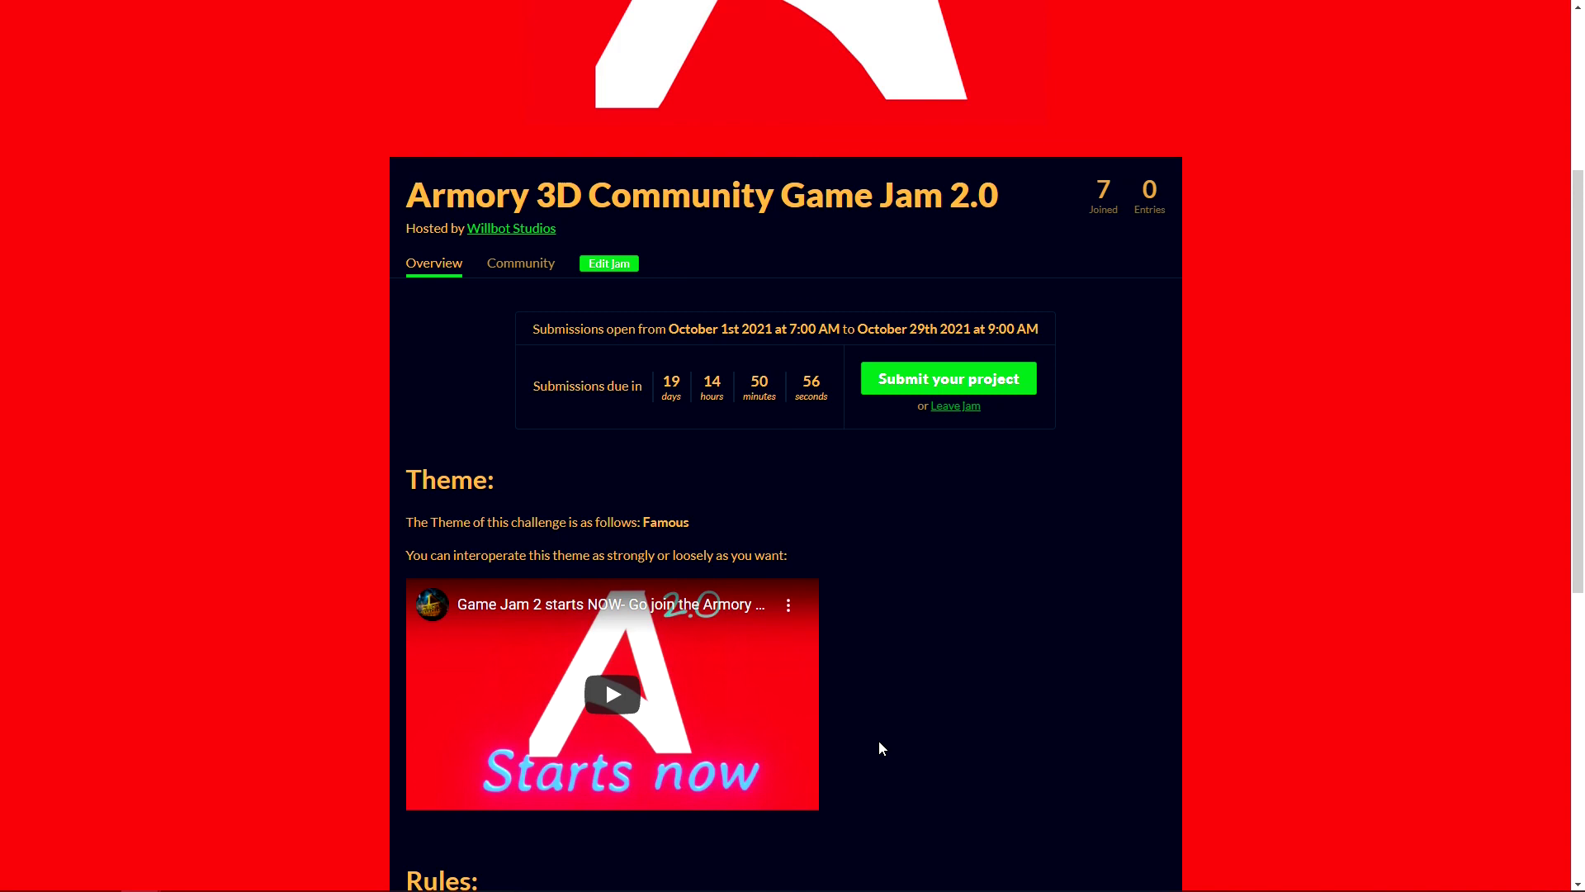
scroll(880, 743, down, 2)
scroll(884, 743, down, 2)
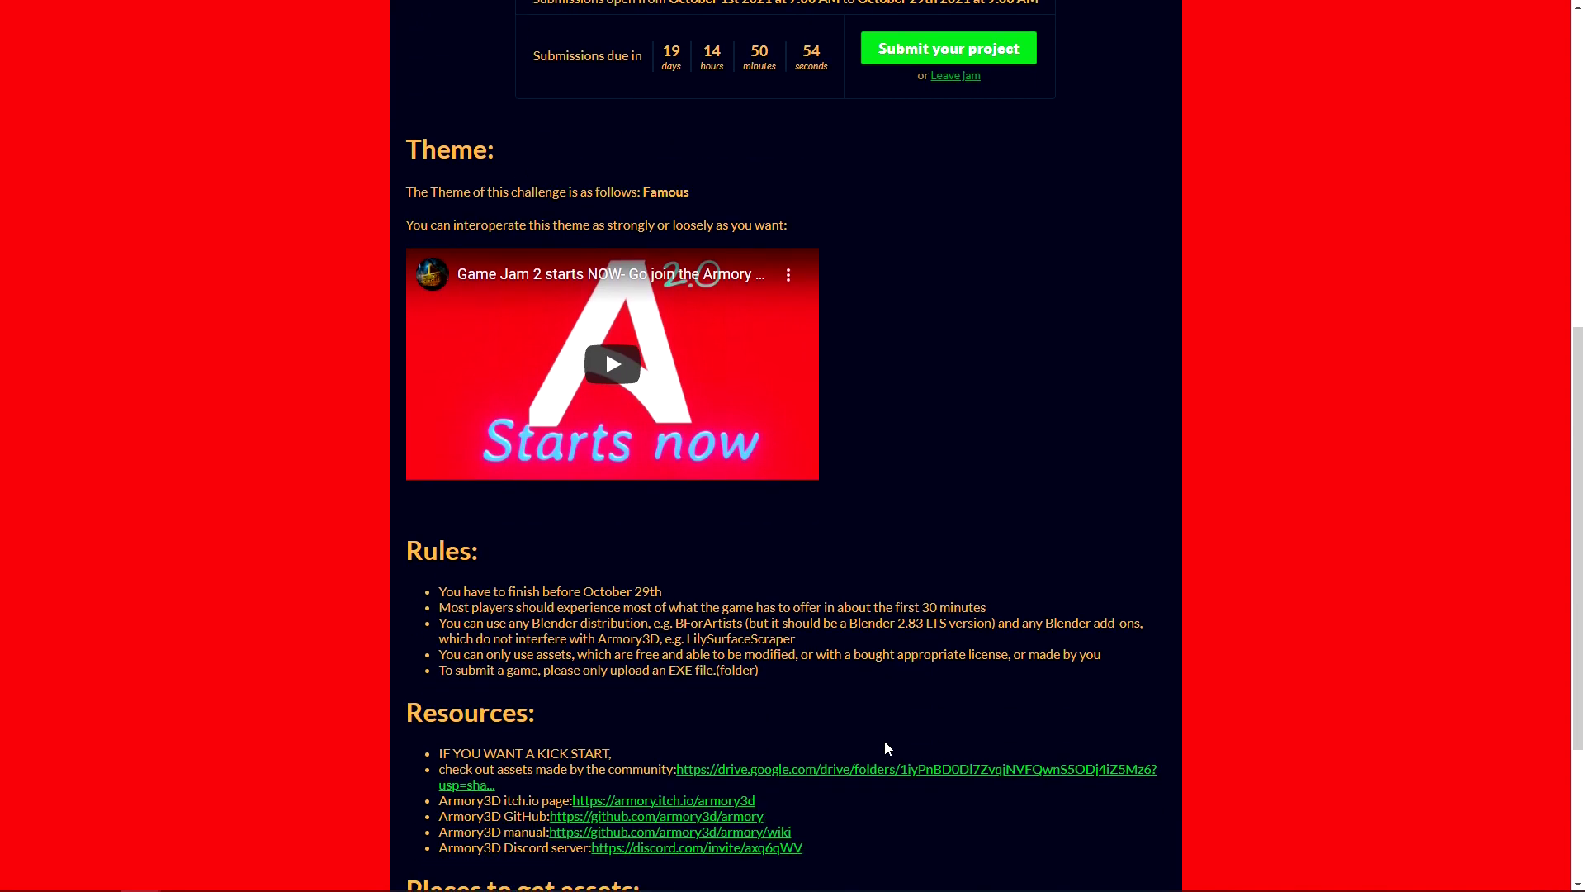
scroll(723, 689, down, 3)
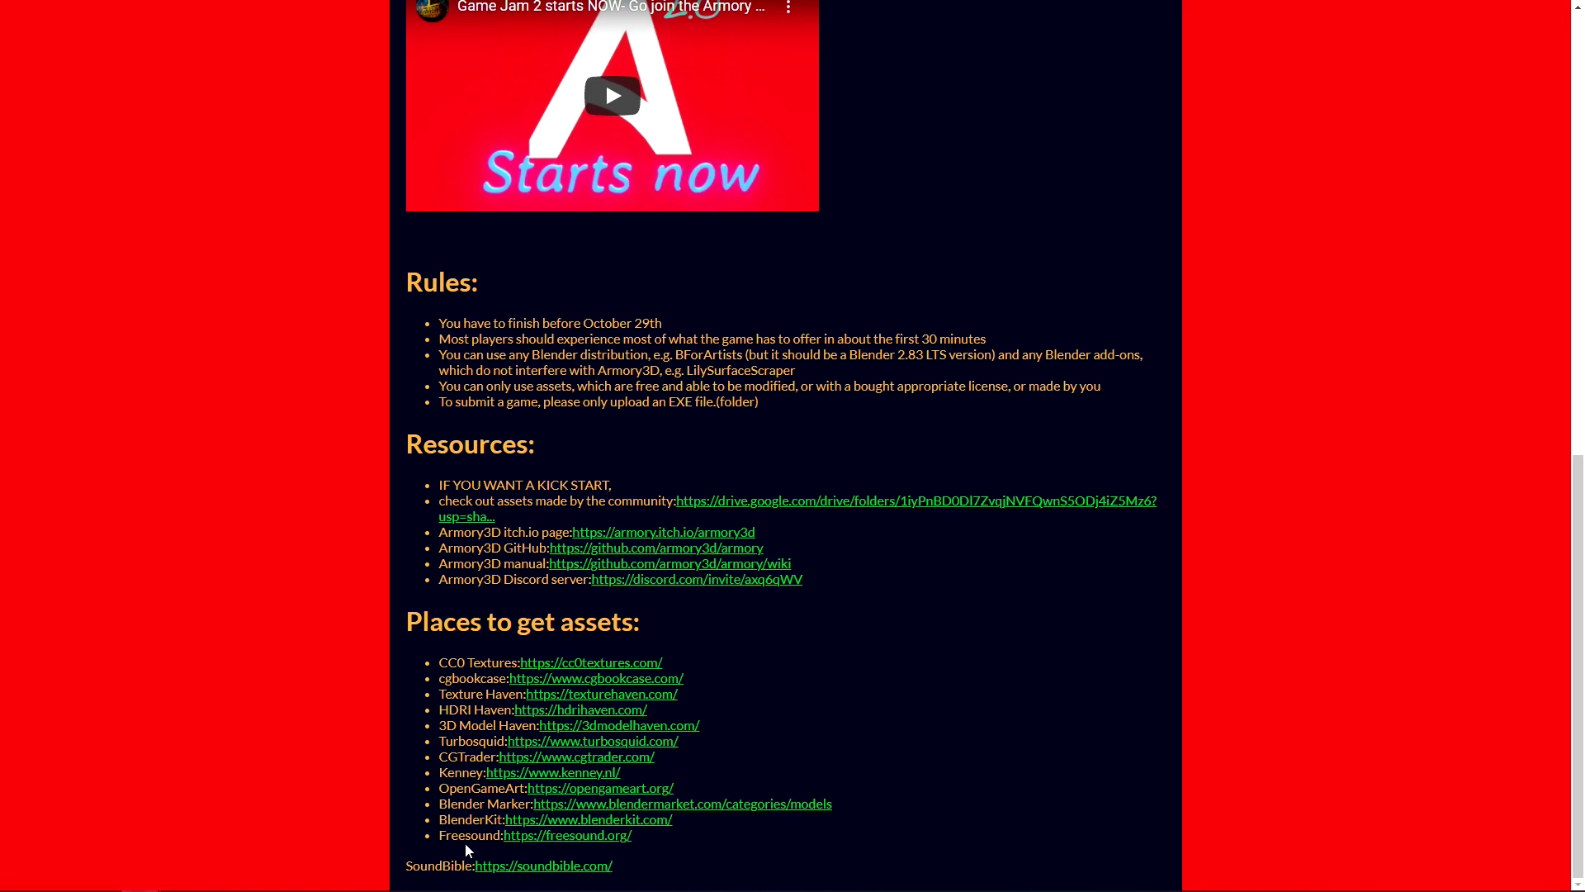
scroll(805, 715, up, 10)
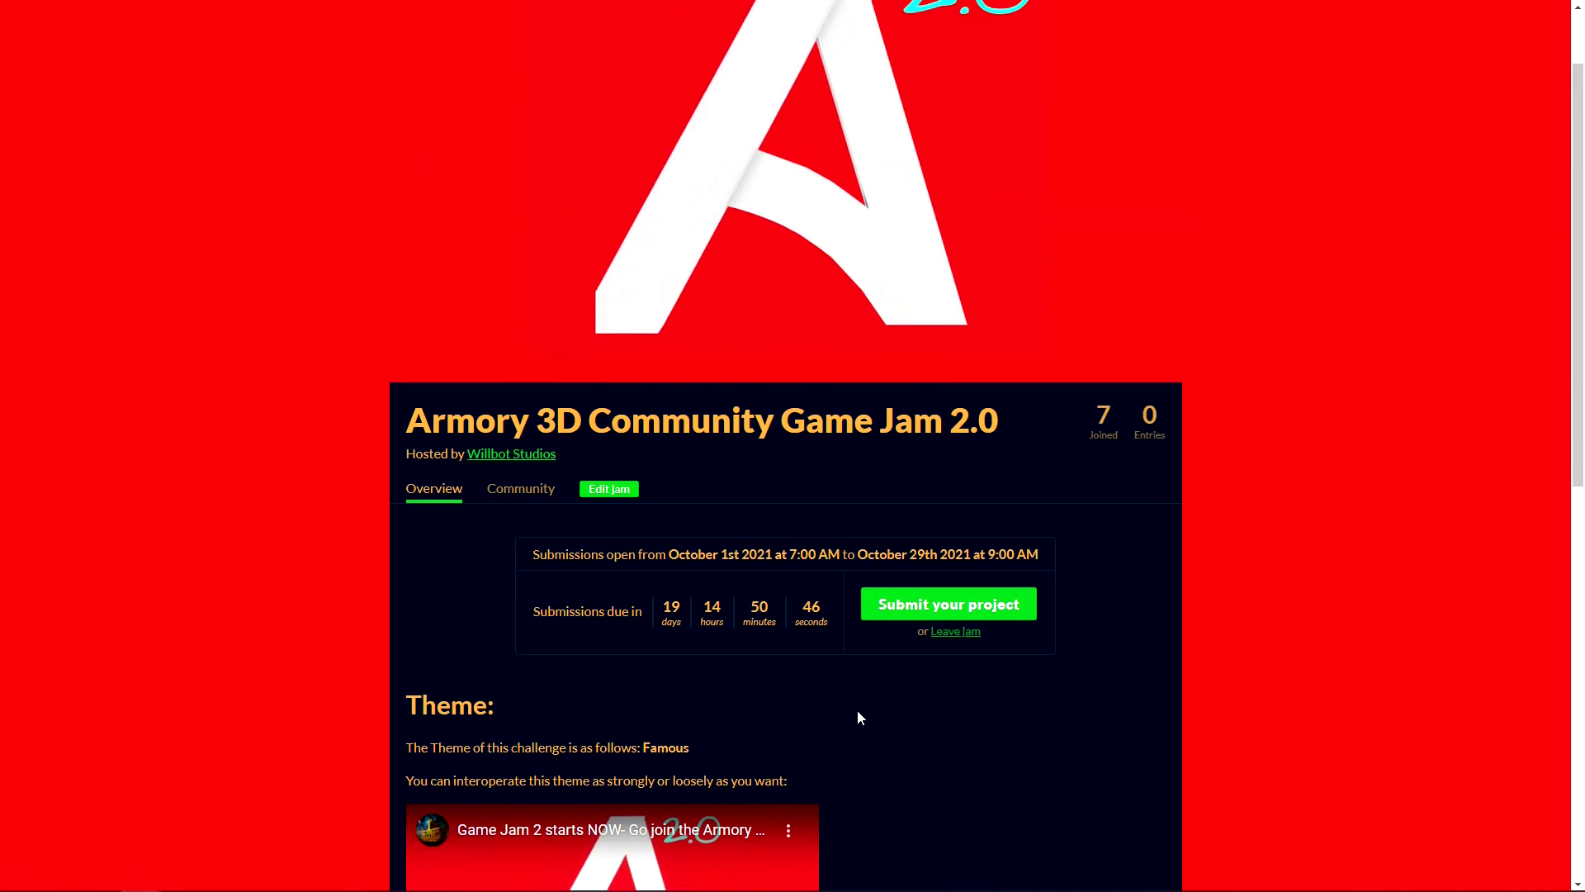